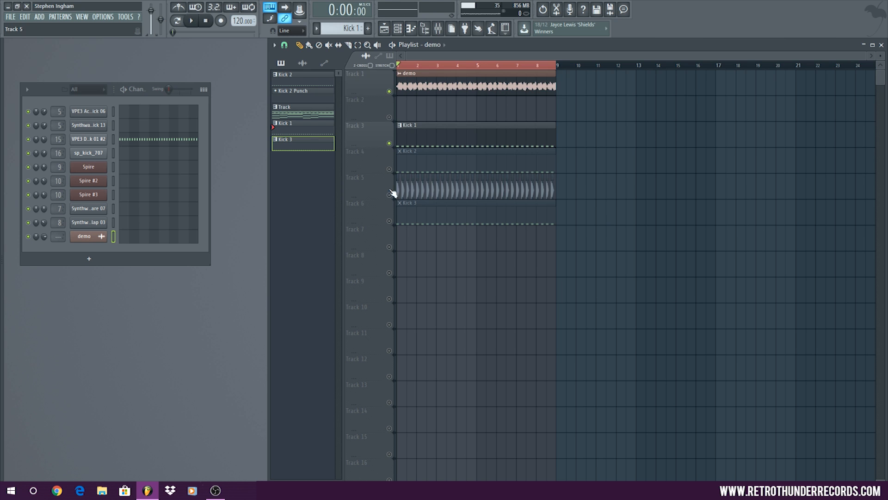
Solo Track 5 and set the loop range around its second kick, from 1:05:00 to 1:09:00
{"action": "left_click", "coordinate": [389, 195], "text": "ctrl"}
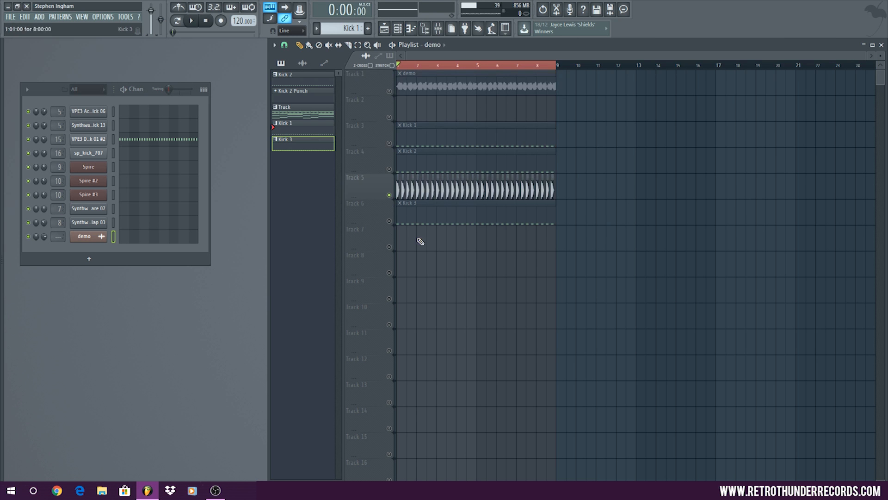
{"action": "scroll", "coordinate": [395, 178], "scroll_direction": "up", "scroll_amount": 10, "text": "ctrl"}
{"action": "scroll", "coordinate": [436, 176], "scroll_direction": "up", "scroll_amount": 6, "text": "alt"}
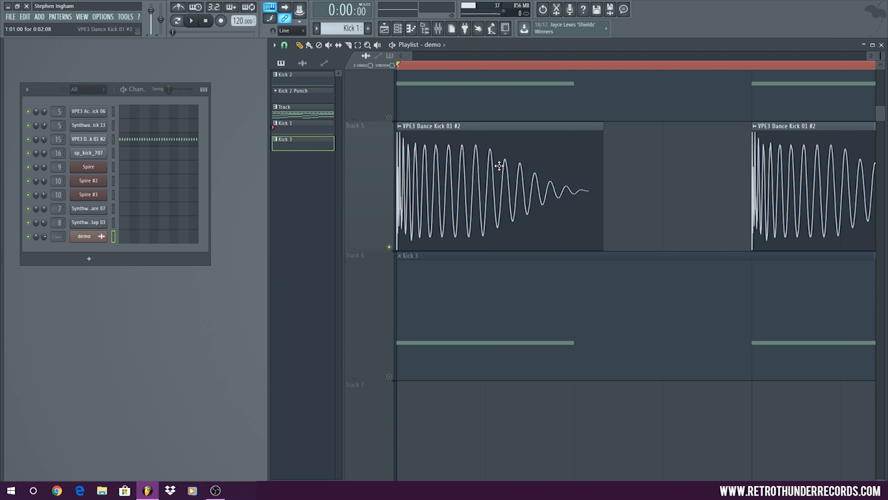
{"action": "scroll", "coordinate": [578, 147], "scroll_direction": "down", "scroll_amount": 3, "text": "ctrl"}
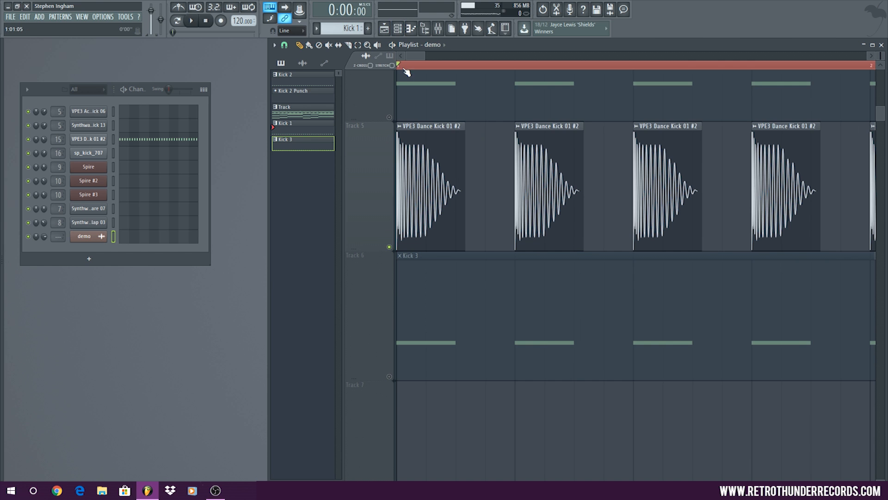
{"action": "left_click_drag", "start_coordinate": [402, 66], "coordinate": [621, 83], "text": "ctrl"}
{"action": "left_click", "coordinate": [520, 66], "text": "ctrl"}
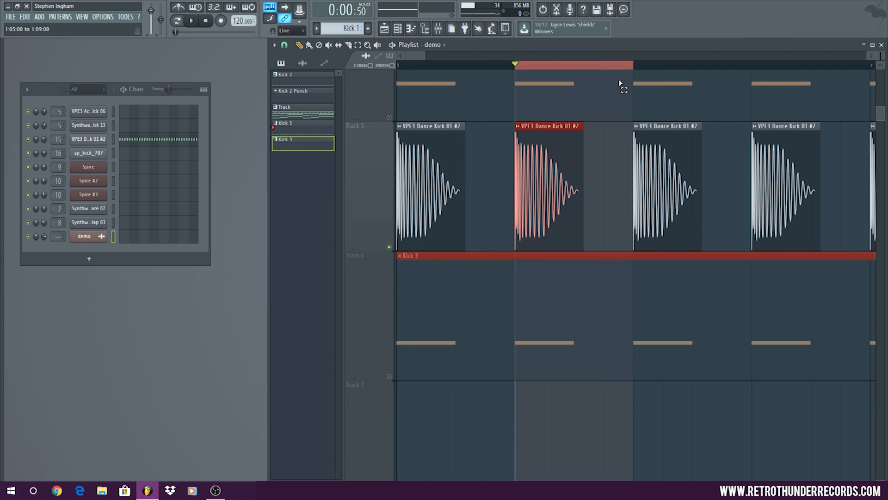
Unsolo Track 5, maximize the playlist and trim the second kick clip down to just its initial attack
{"action": "right_click", "coordinate": [389, 247]}
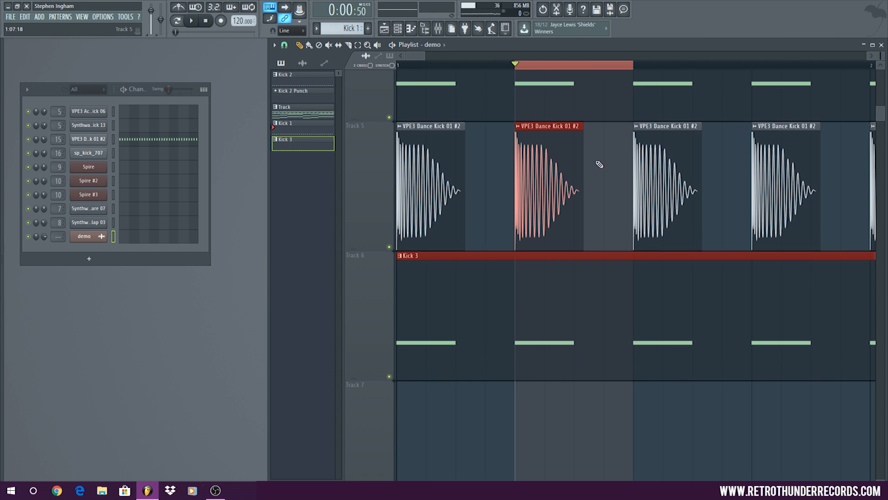
{"action": "double_click", "coordinate": [612, 43]}
{"action": "scroll", "coordinate": [419, 129], "scroll_direction": "up", "scroll_amount": 5}
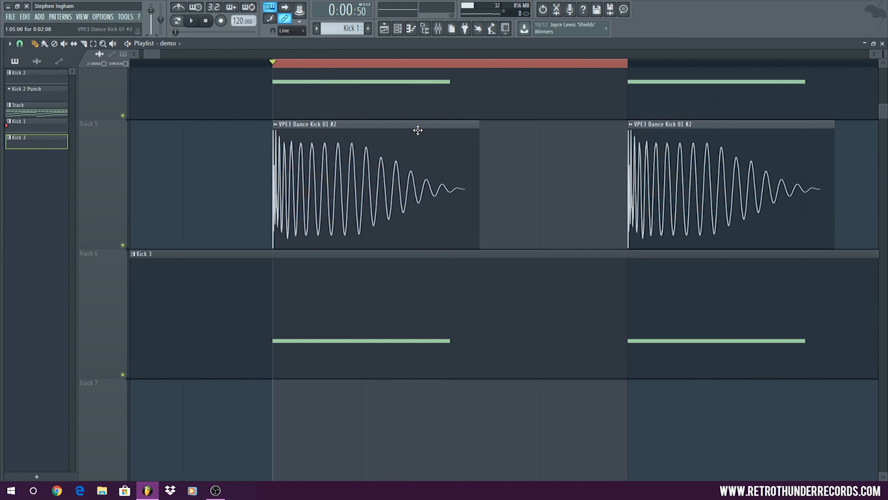
{"action": "left_click_drag", "start_coordinate": [476, 159], "coordinate": [269, 165]}
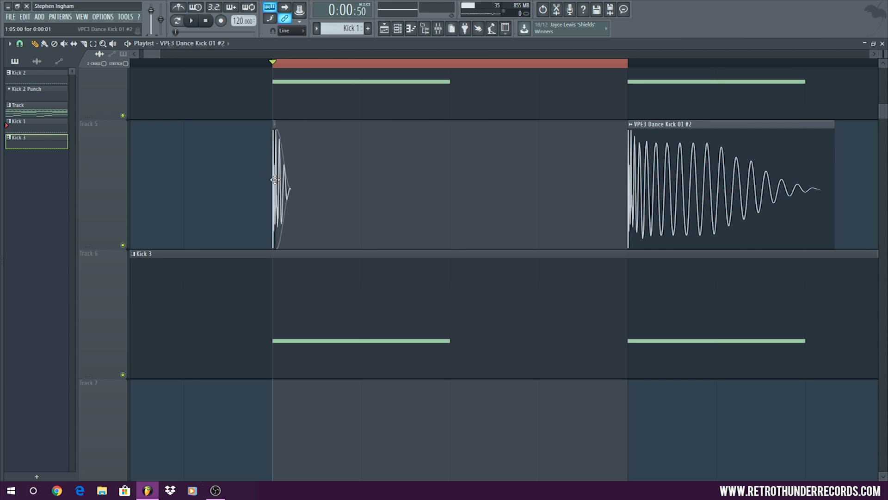
Set the declicking mode of the VPE3 Dance Kick 01 #2 sample to Out only (no bleeding)
{"action": "double_click", "coordinate": [274, 179]}
{"action": "left_click", "coordinate": [396, 261]}
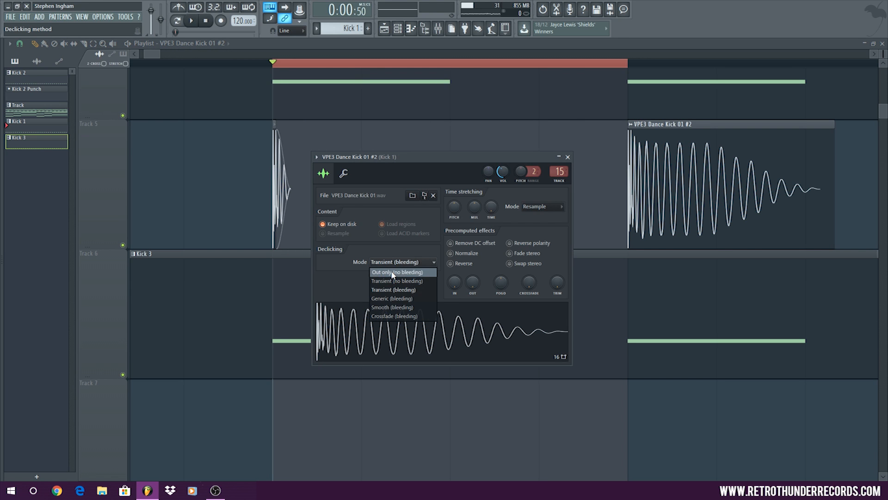
{"action": "left_click", "coordinate": [393, 273]}
{"action": "key", "text": "Escape"}
Solo Track 5 and audition the kick's attack, both at its shortest length and with the clip end slightly extended
{"action": "key", "text": "space"}
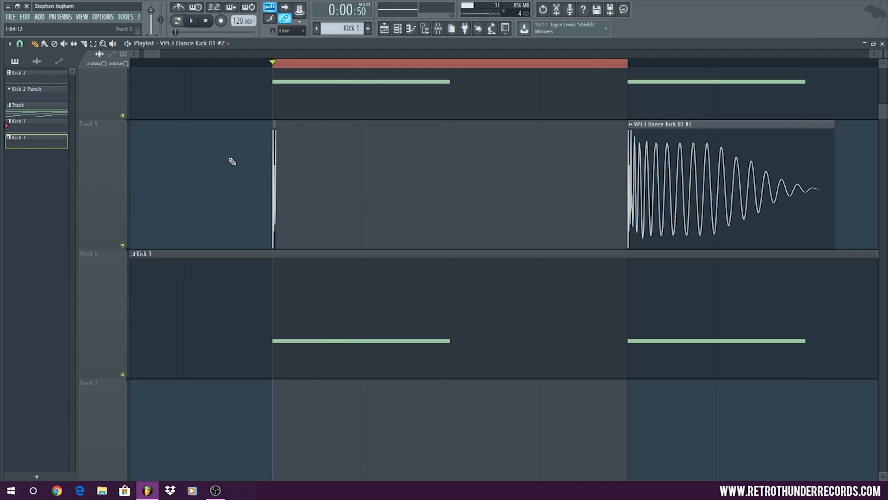
{"action": "right_click", "coordinate": [123, 245]}
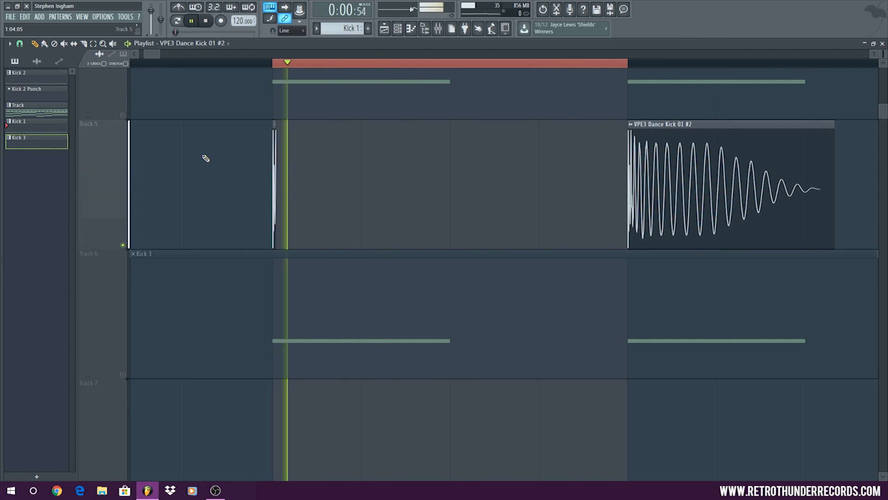
{"action": "key", "text": "space"}
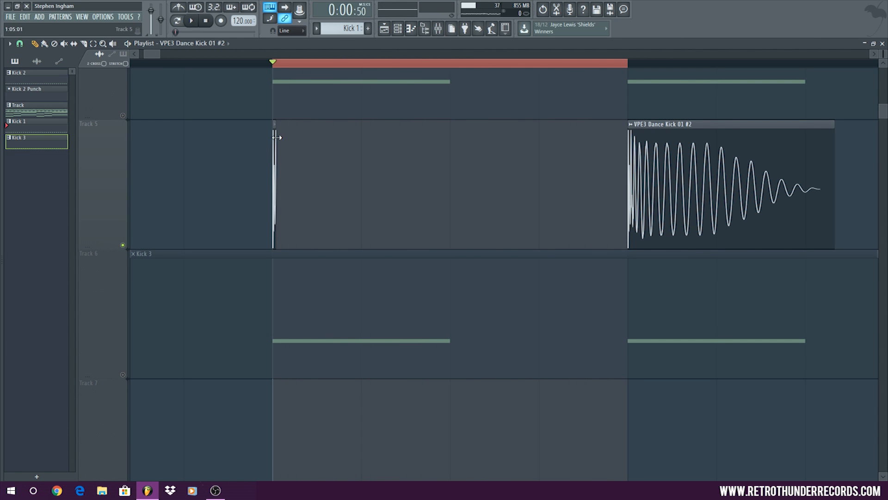
{"action": "left_click_drag", "start_coordinate": [278, 136], "coordinate": [283, 137]}
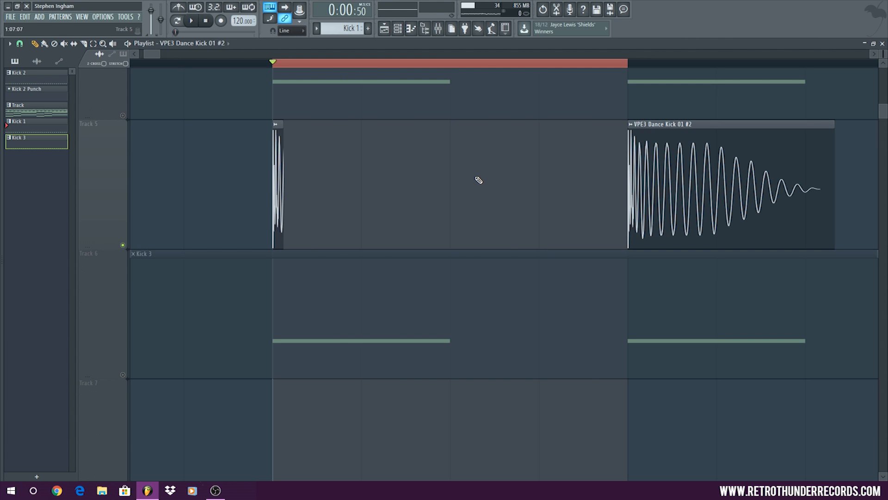
{"action": "key", "text": "space"}
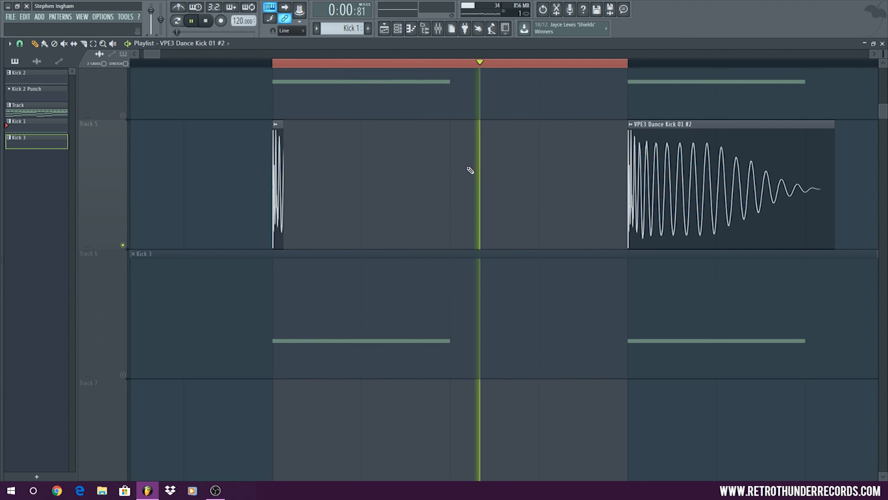
{"action": "key", "text": "space"}
Trim the second kick clip so only the body following the attack remains, and play it back
{"action": "left_click_drag", "start_coordinate": [282, 143], "coordinate": [339, 147]}
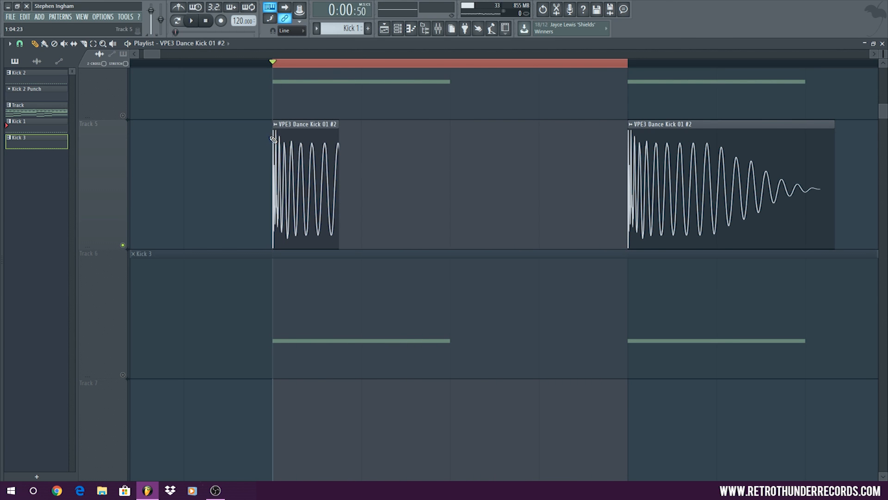
{"action": "left_click_drag", "start_coordinate": [273, 140], "coordinate": [283, 140]}
{"action": "key", "text": "space"}
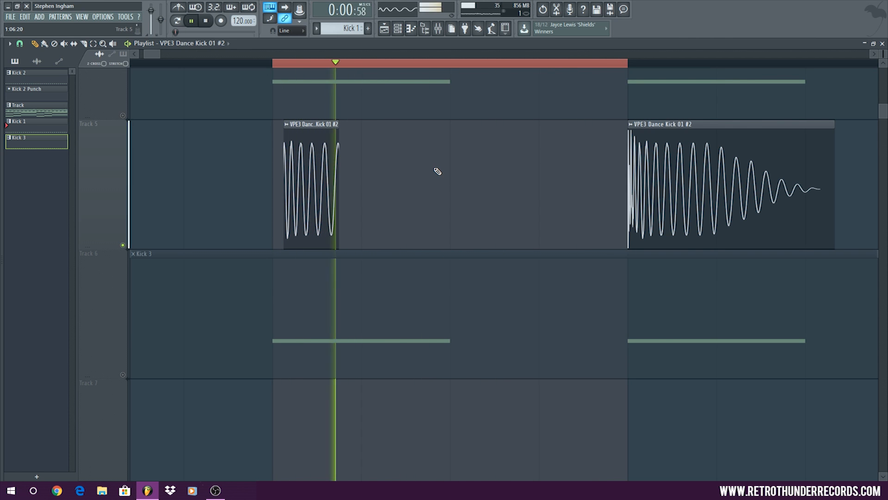
{"action": "key", "text": "space"}
Extend the clip past the end of the kick, cut its start so only the decaying tail remains, and play it
{"action": "left_click_drag", "start_coordinate": [338, 141], "coordinate": [507, 137]}
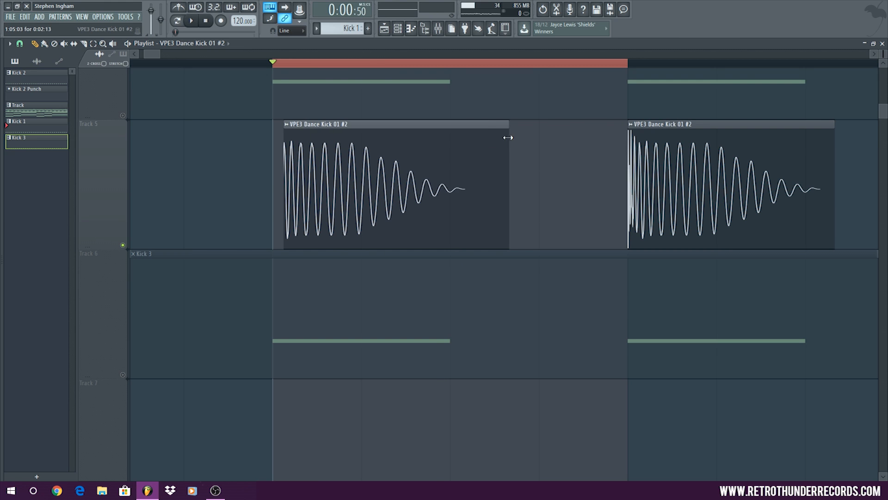
{"action": "left_click_drag", "start_coordinate": [284, 136], "coordinate": [364, 137]}
{"action": "key", "text": "space"}
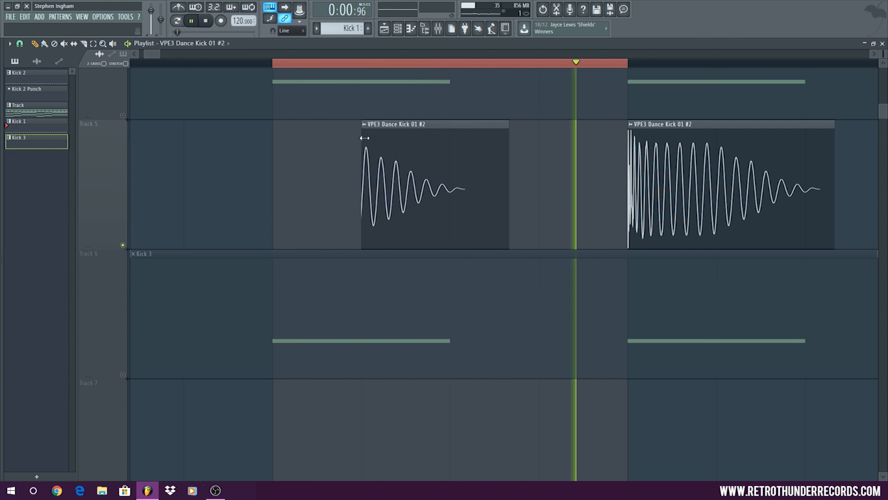
{"action": "key", "text": "space"}
Restore the second kick clip's start to 1:05:00 so the full kick waveform is included
{"action": "left_click_drag", "start_coordinate": [364, 138], "coordinate": [256, 129]}
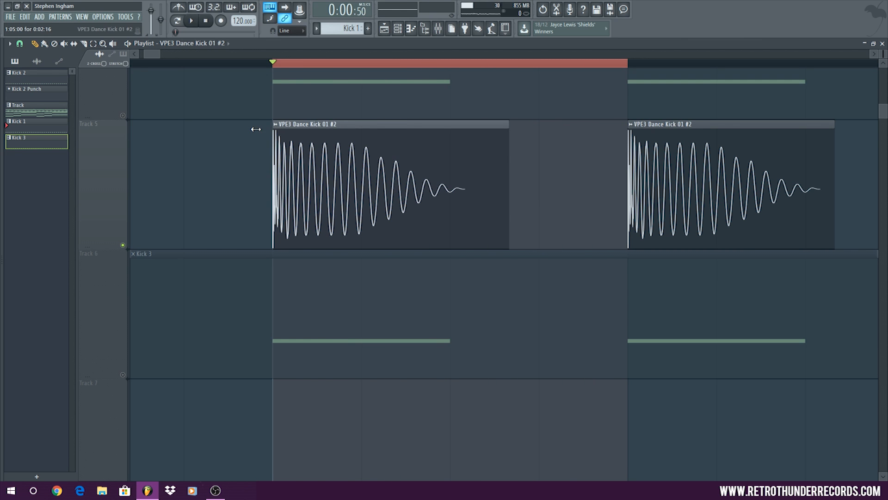
{"action": "scroll", "coordinate": [203, 179], "scroll_direction": "down", "scroll_amount": 6, "text": "ctrl"}
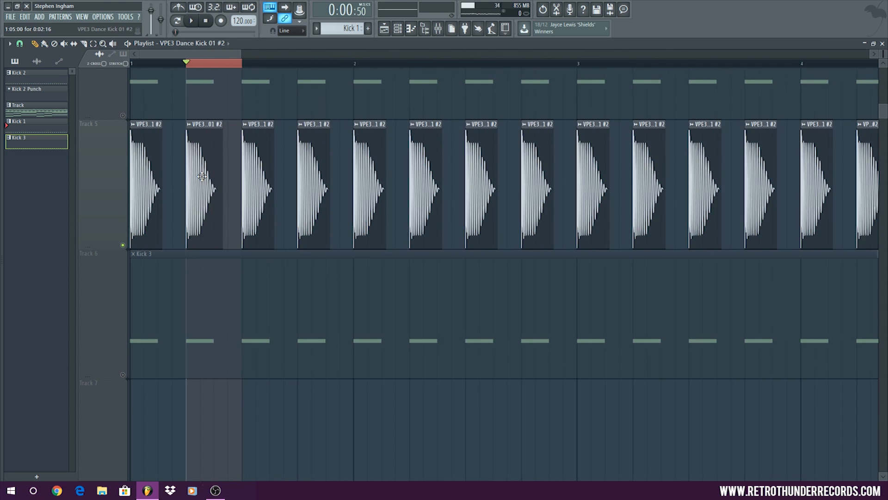
{"action": "scroll", "coordinate": [204, 176], "scroll_direction": "up", "scroll_amount": 8, "text": "ctrl"}
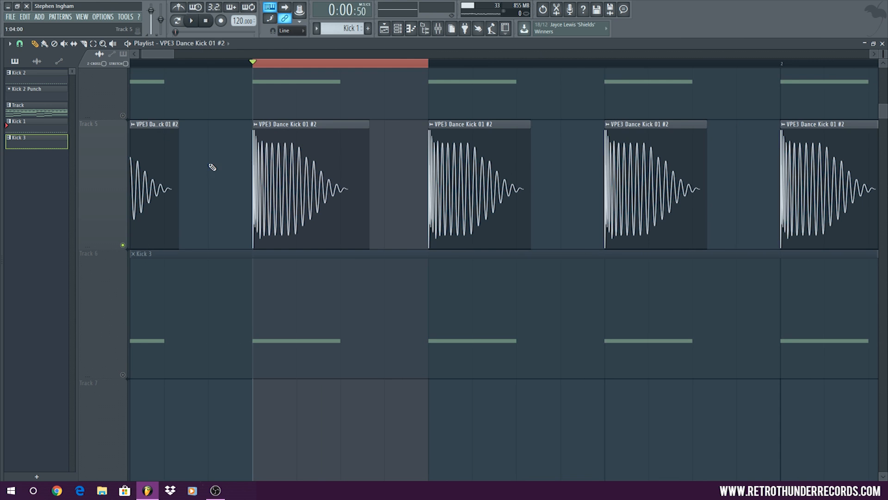
{"action": "scroll", "coordinate": [212, 167], "scroll_direction": "down", "scroll_amount": 6, "text": "ctrl"}
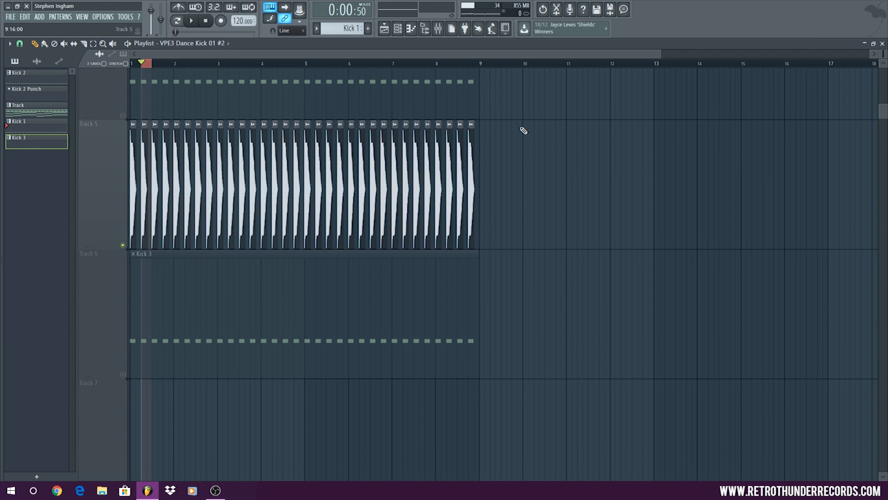
{"action": "scroll", "coordinate": [523, 130], "scroll_direction": "down", "scroll_amount": 5, "text": "alt"}
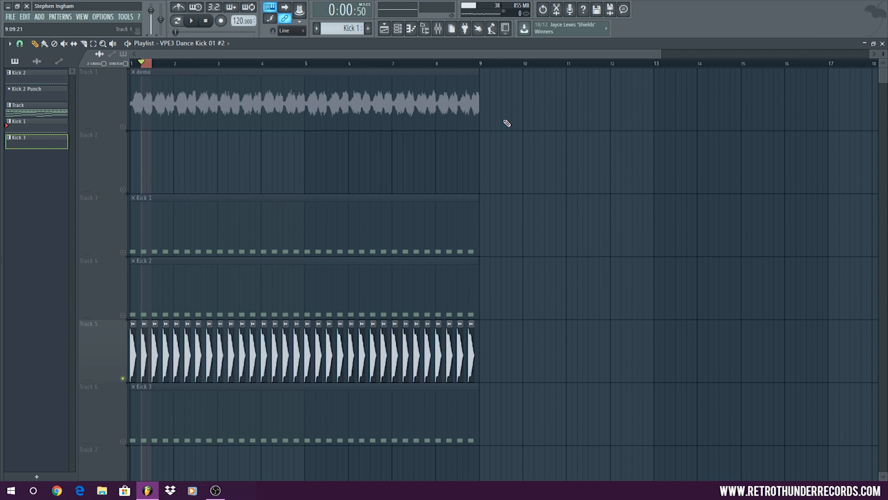
Solo Track 1 and listen to the demo clip, returning the playlist to its smaller size
{"action": "scroll", "coordinate": [507, 121], "scroll_direction": "down", "scroll_amount": 3, "text": "alt"}
{"action": "right_click", "coordinate": [123, 102]}
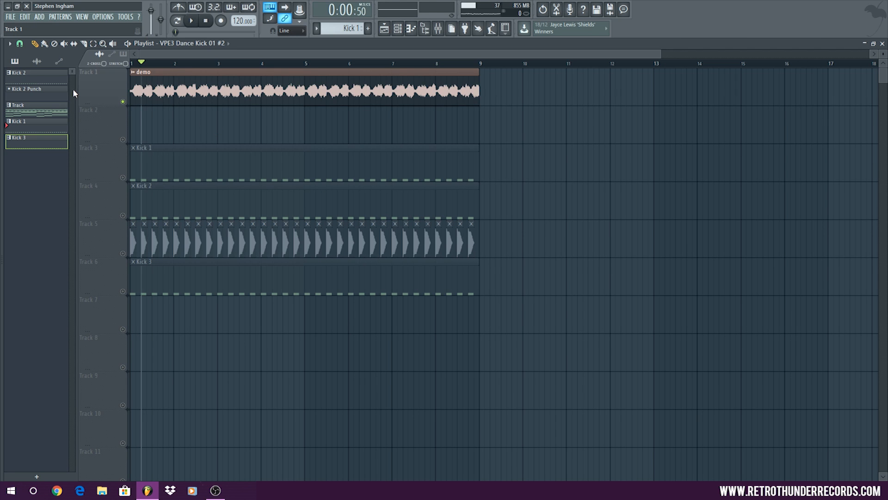
{"action": "scroll", "coordinate": [73, 85], "scroll_direction": "up", "scroll_amount": 3, "text": "ctrl"}
{"action": "scroll", "coordinate": [87, 107], "scroll_direction": "up", "scroll_amount": 2, "text": "alt"}
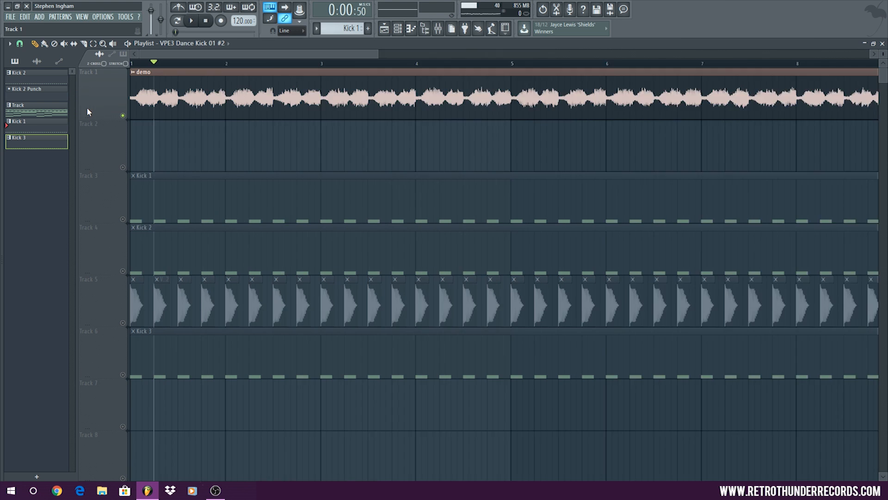
{"action": "scroll", "coordinate": [87, 106], "scroll_direction": "down", "scroll_amount": 2, "text": "ctrl"}
{"action": "left_click", "coordinate": [192, 21]}
{"action": "left_click", "coordinate": [207, 22]}
{"action": "left_click", "coordinate": [190, 24]}
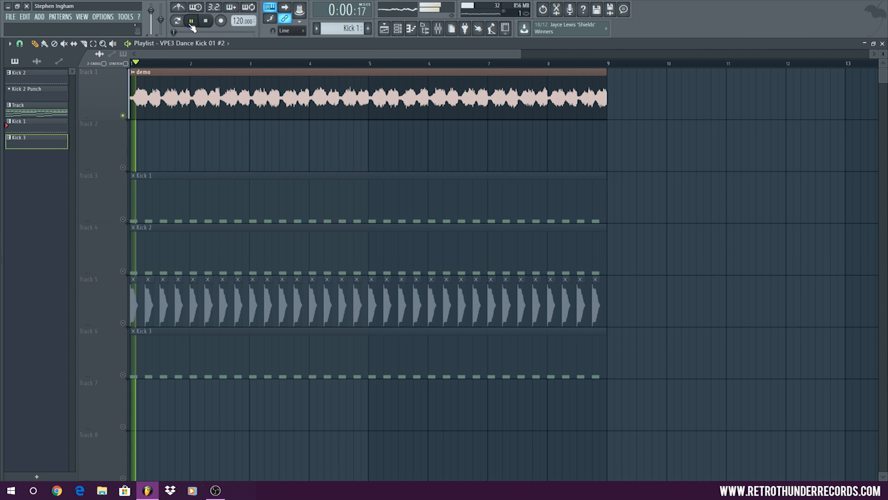
{"action": "double_click", "coordinate": [462, 46]}
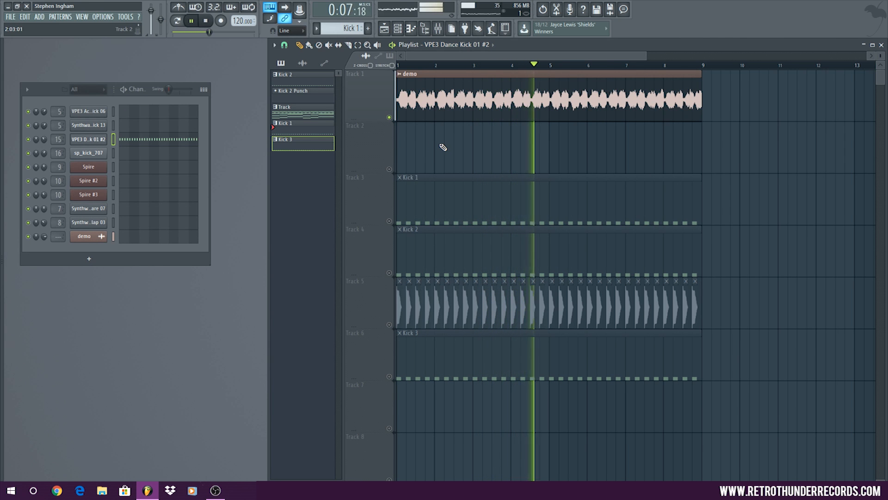
{"action": "key", "text": "space"}
Solo Track 3 and play the Kick 1 pattern on its own
{"action": "left_click", "coordinate": [444, 364]}
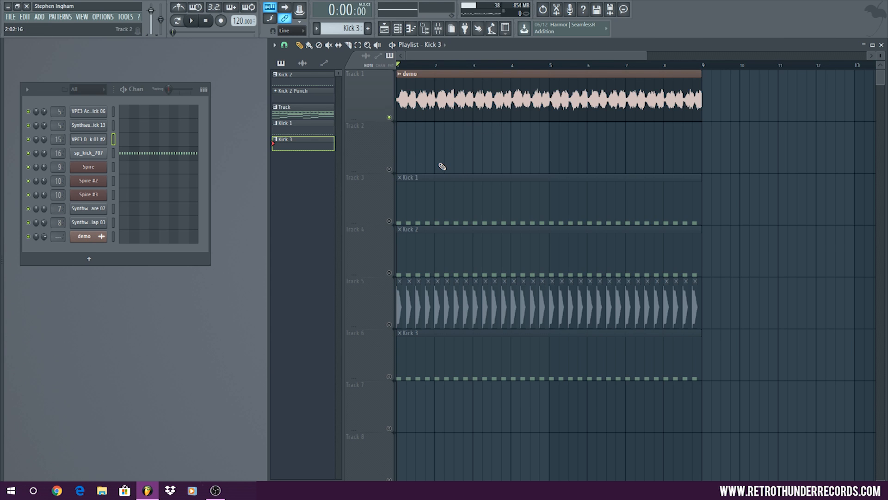
{"action": "left_click", "coordinate": [397, 222]}
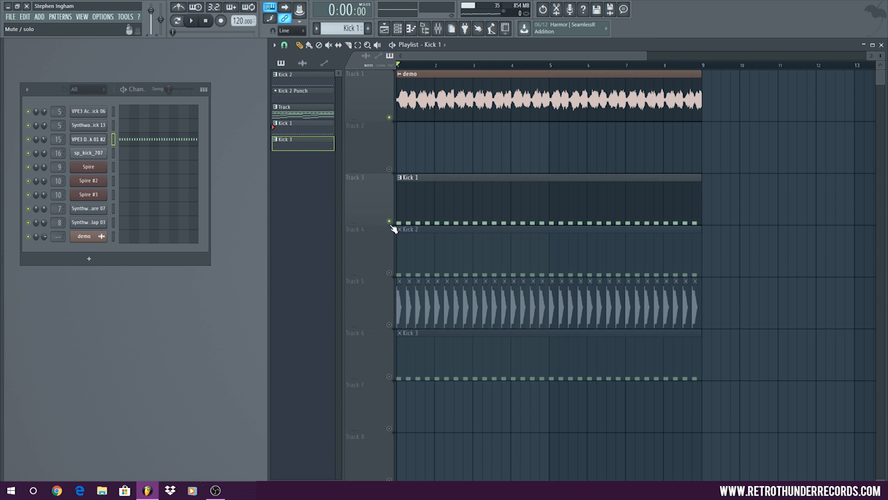
{"action": "right_click", "coordinate": [389, 221]}
{"action": "key", "text": "space"}
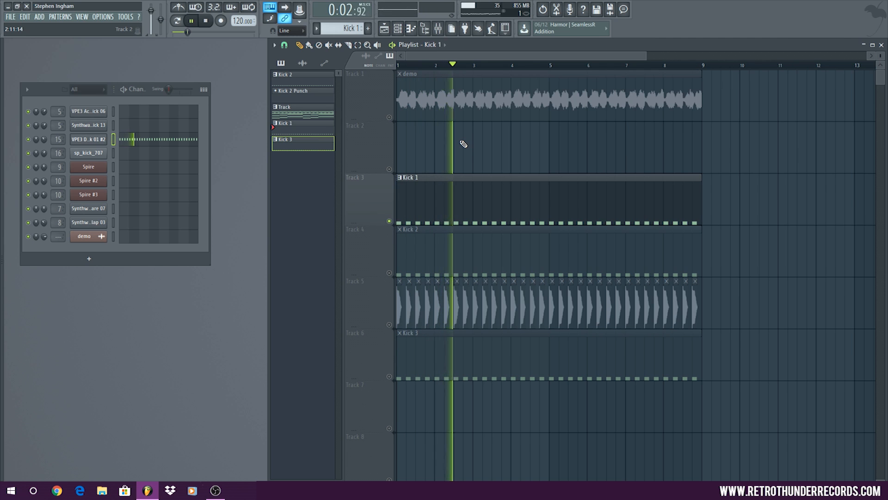
{"action": "key", "text": "space"}
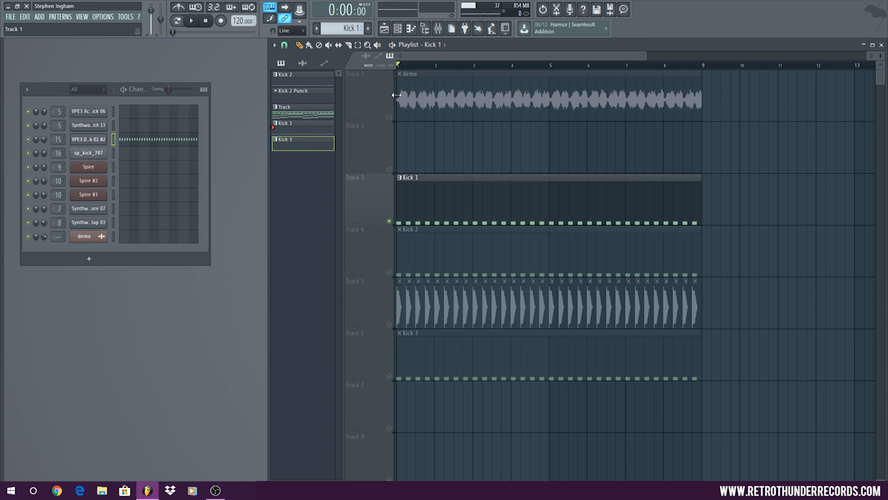
Unmute Track 1 and play the demo clip together with the Kick 1 pattern
{"action": "left_click", "coordinate": [389, 117]}
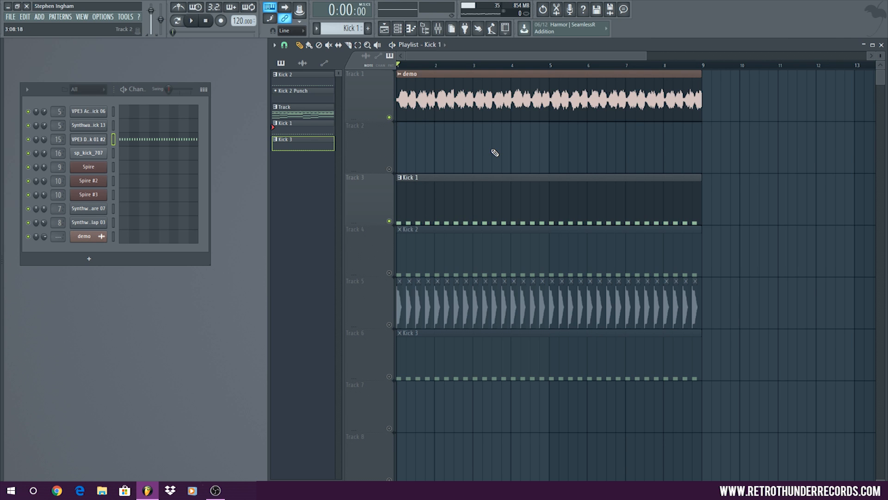
{"action": "key", "text": "space"}
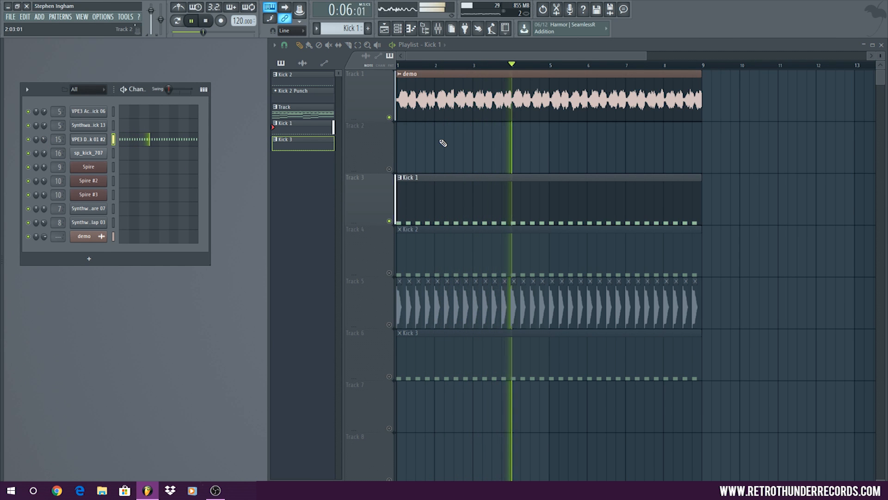
{"action": "key", "text": "space"}
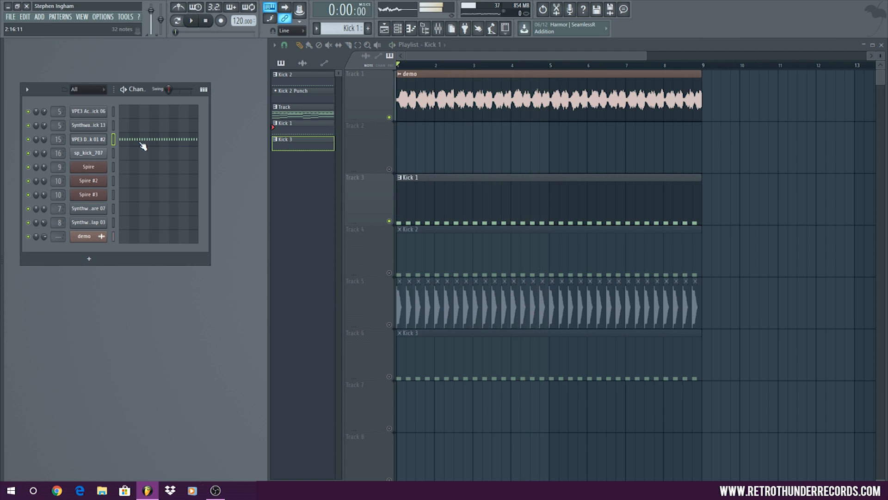
Restart playback of the demo and Kick 1 tracks with the loop range set over bars 1 to 8
{"action": "key", "text": "space"}
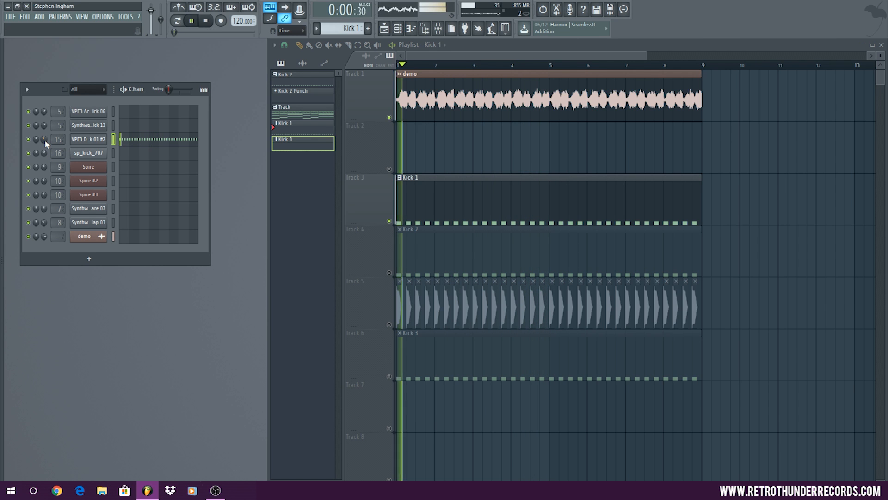
{"action": "left_click_drag", "start_coordinate": [399, 66], "coordinate": [702, 83]}
{"action": "left_click", "coordinate": [578, 158], "text": "ctrl"}
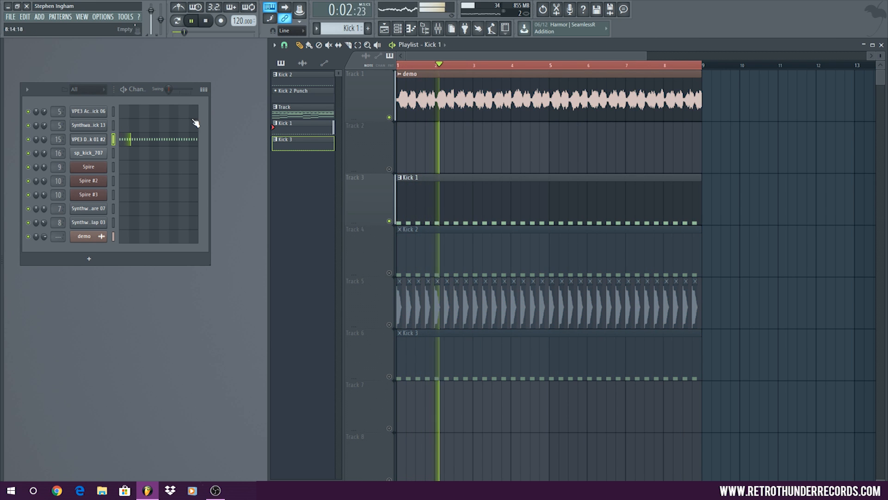
Stop playback and load FabFilter Pro-Q 2 into the first effect slot of the Kick 1 mixer track, moving its window over the mixer
{"action": "double_click", "coordinate": [53, 138]}
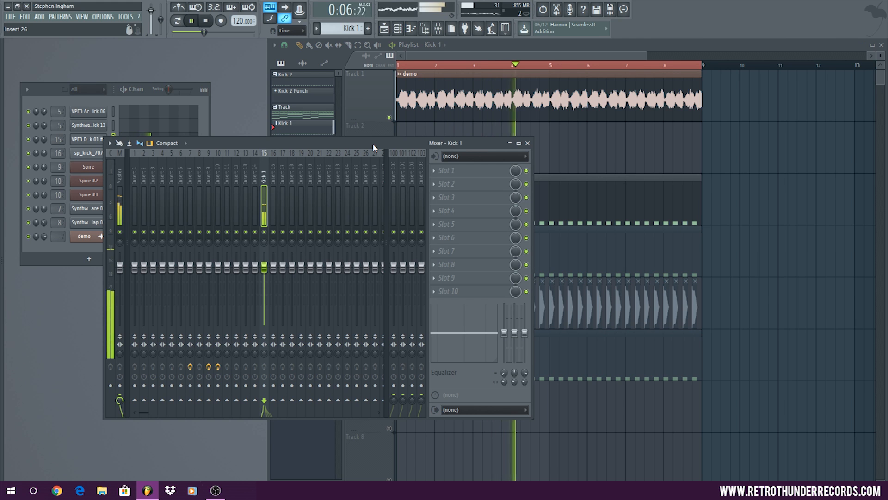
{"action": "key", "text": "space"}
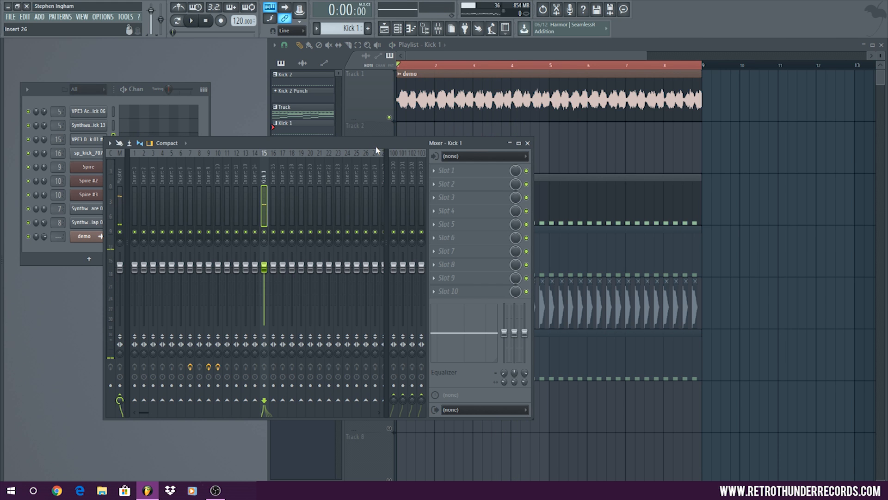
{"action": "left_click", "coordinate": [436, 173]}
{"action": "mouse_move", "coordinate": [598, 221]}
{"action": "mouse_move", "coordinate": [553, 247]}
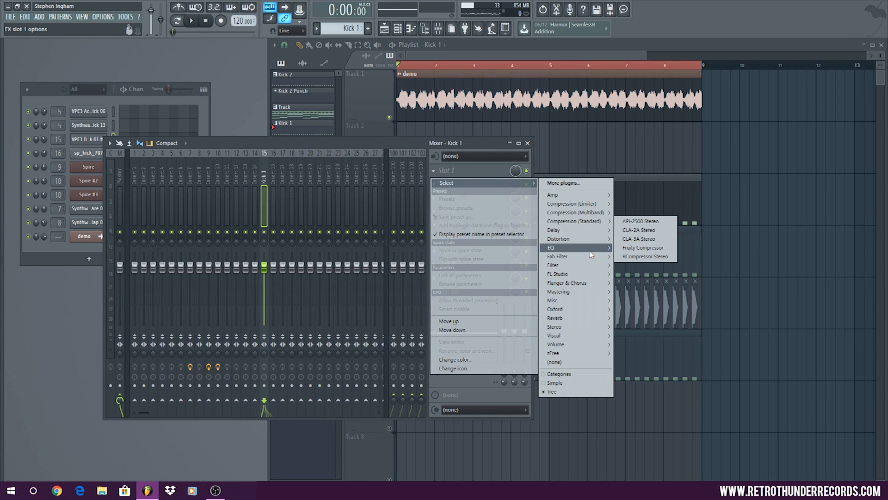
{"action": "left_click", "coordinate": [619, 245]}
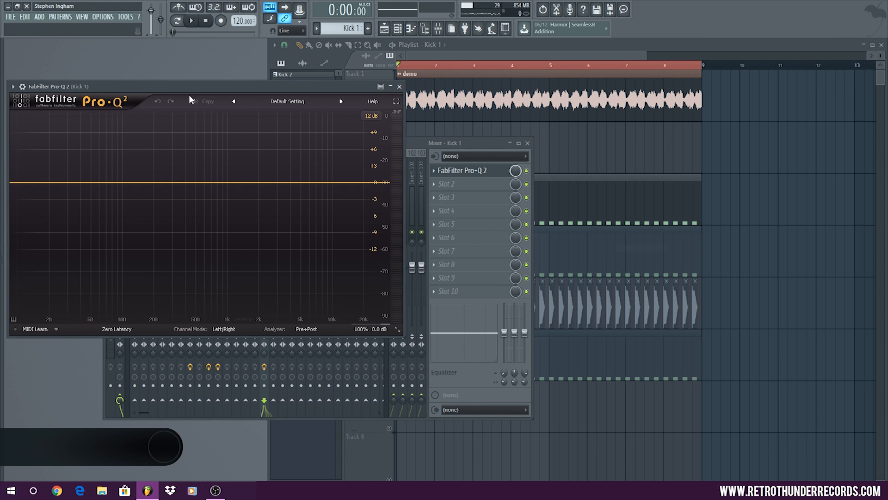
{"action": "left_click_drag", "start_coordinate": [154, 88], "coordinate": [362, 144]}
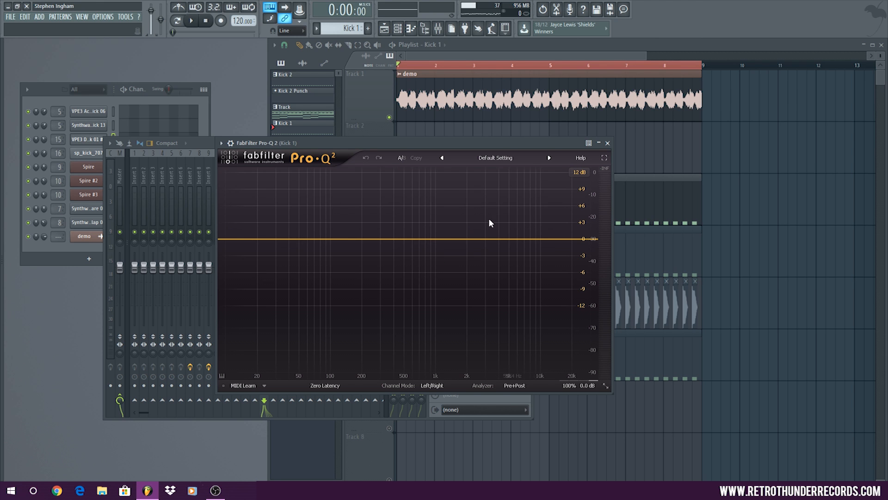
Try a bell boost of about 9.67 dB near 7174 Hz on the kick during playback, and delete the band
{"action": "key", "text": "space"}
{"action": "left_click_drag", "start_coordinate": [518, 239], "coordinate": [518, 185]}
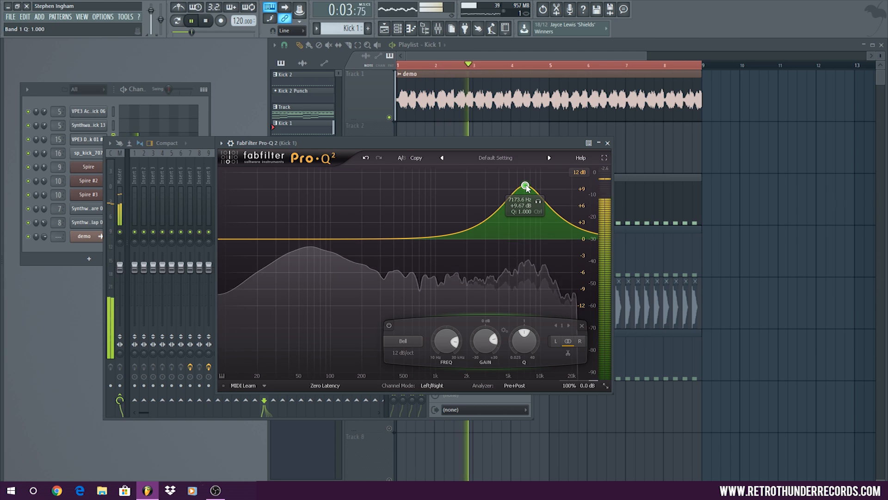
{"action": "key", "text": "space"}
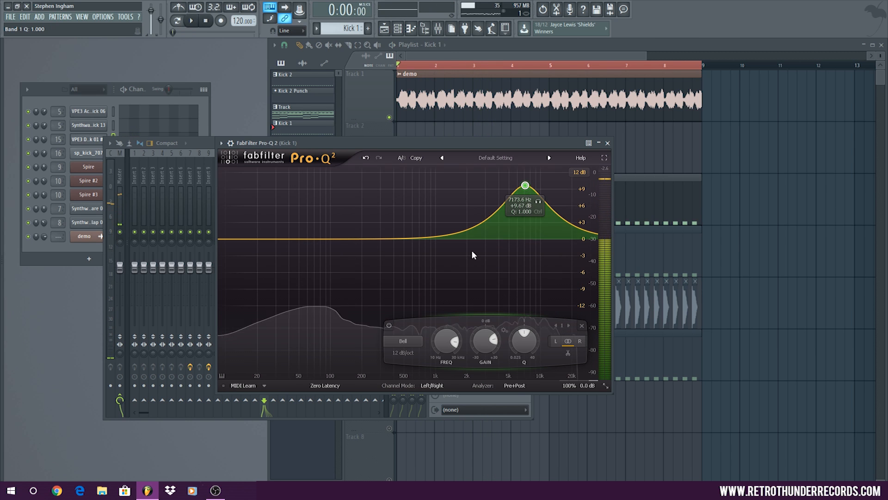
{"action": "right_click", "coordinate": [524, 185]}
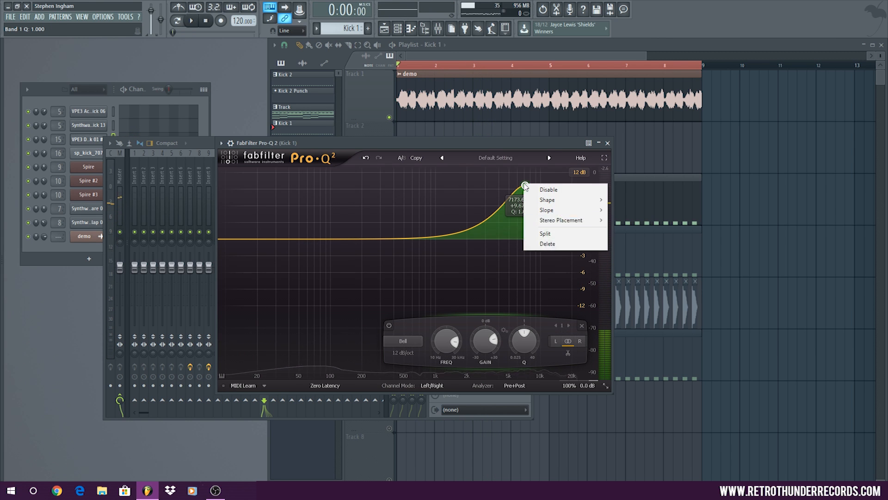
{"action": "left_click", "coordinate": [562, 249]}
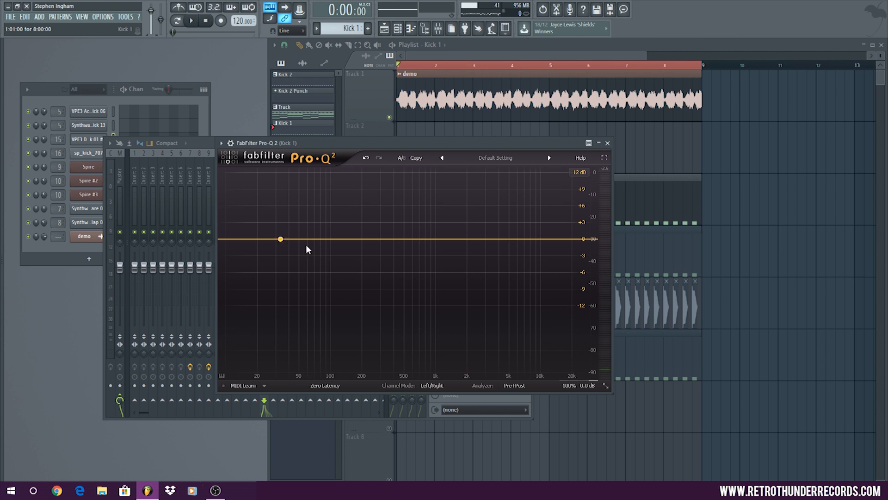
Try a bell boost of about 1.5 dB near 54 Hz on the playing kick, and delete the band
{"action": "mouse_move", "coordinate": [307, 240]}
{"action": "left_mouse_down"}
{"action": "mouse_move", "coordinate": [277, 224]}
{"action": "mouse_move", "coordinate": [311, 224]}
{"action": "mouse_move", "coordinate": [307, 240]}
{"action": "mouse_move", "coordinate": [337, 237]}
{"action": "mouse_move", "coordinate": [297, 231]}
{"action": "mouse_move", "coordinate": [307, 196]}
{"action": "mouse_move", "coordinate": [306, 286]}
{"action": "mouse_move", "coordinate": [305, 200]}
{"action": "mouse_move", "coordinate": [305, 234]}
{"action": "left_mouse_up"}
{"action": "key", "text": "space"}
{"action": "right_click", "coordinate": [303, 231]}
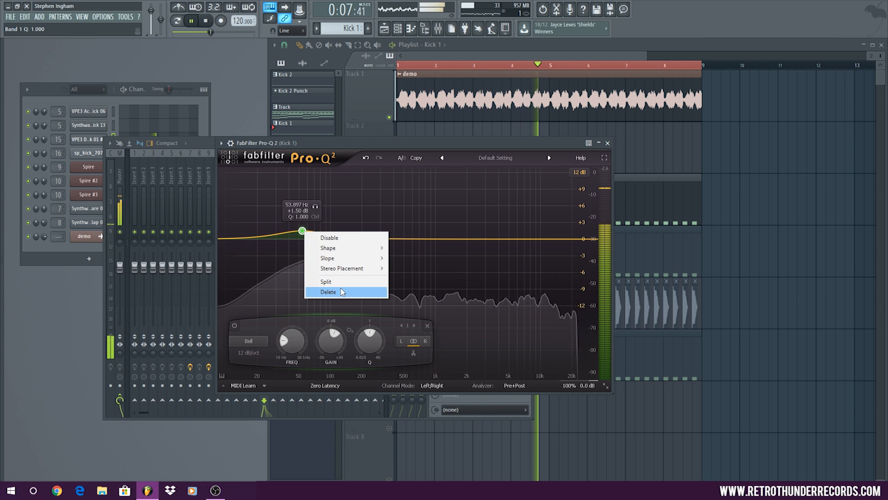
{"action": "left_click", "coordinate": [317, 291]}
{"action": "key", "text": "space"}
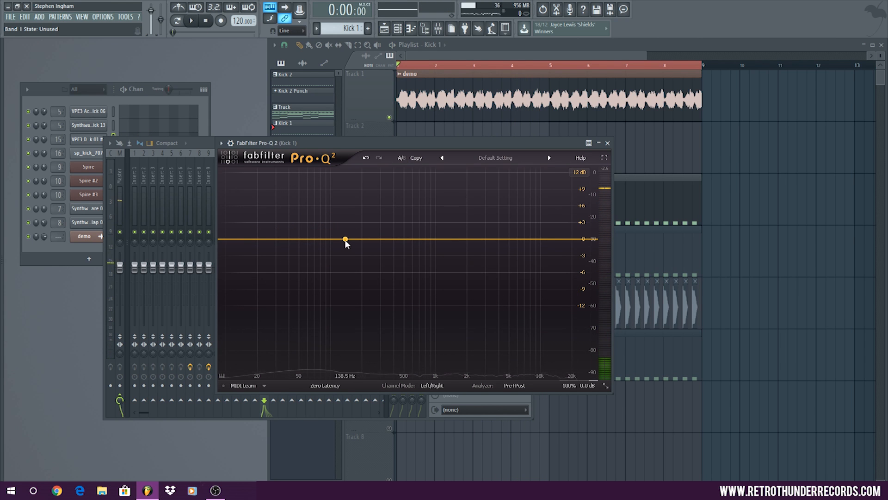
Try a slight low-mid cut on the kick's EQ curve with playback stopped, and delete the band
{"action": "mouse_move", "coordinate": [346, 239]}
{"action": "left_mouse_down"}
{"action": "mouse_move", "coordinate": [346, 252]}
{"action": "mouse_move", "coordinate": [360, 252]}
{"action": "mouse_move", "coordinate": [360, 232]}
{"action": "mouse_move", "coordinate": [351, 241]}
{"action": "mouse_move", "coordinate": [365, 234]}
{"action": "mouse_move", "coordinate": [359, 256]}
{"action": "mouse_move", "coordinate": [359, 243]}
{"action": "left_mouse_up"}
{"action": "right_click", "coordinate": [358, 243]}
{"action": "left_click", "coordinate": [401, 307]}
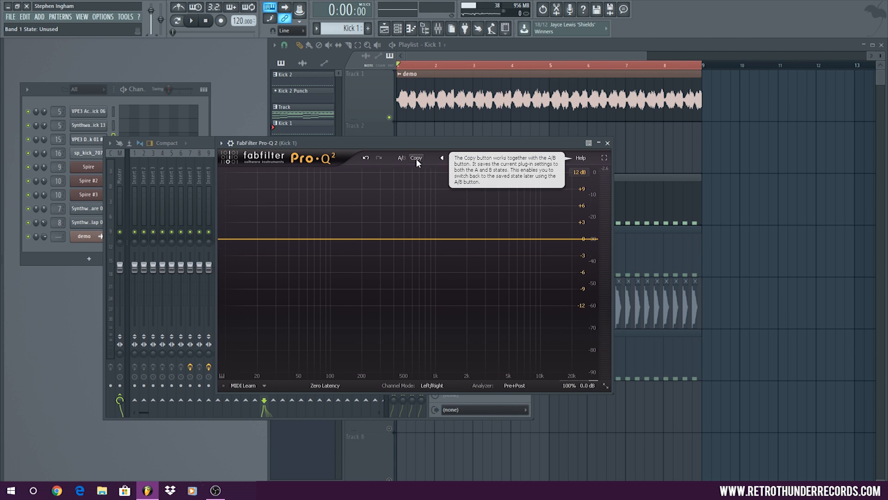
Add a bell cut of about 1.92 dB at 184 Hz to the Kick 1 EQ while the loop plays, and stop playback
{"action": "key", "text": "space"}
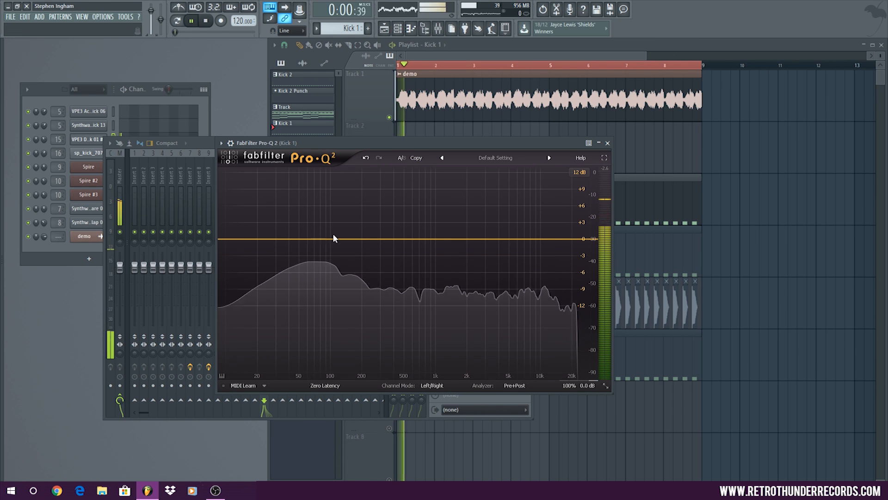
{"action": "double_click", "coordinate": [355, 242]}
{"action": "left_click_drag", "start_coordinate": [354, 242], "coordinate": [358, 250]}
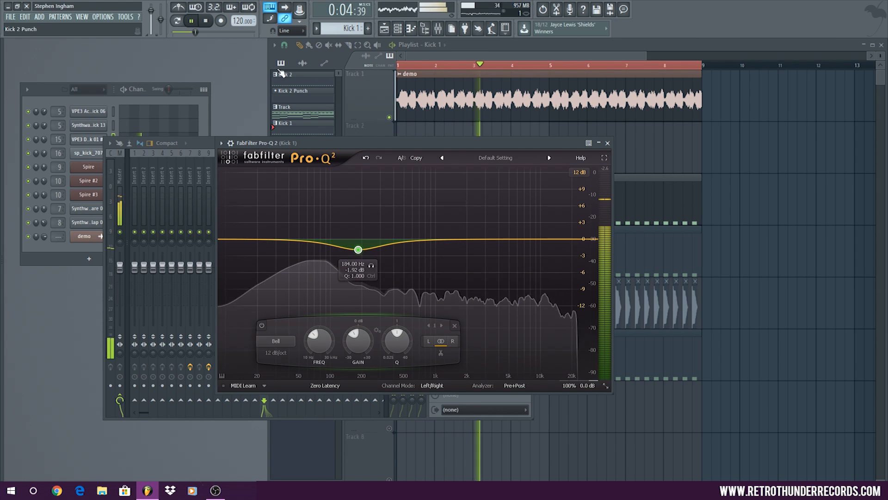
{"action": "left_click", "coordinate": [206, 21]}
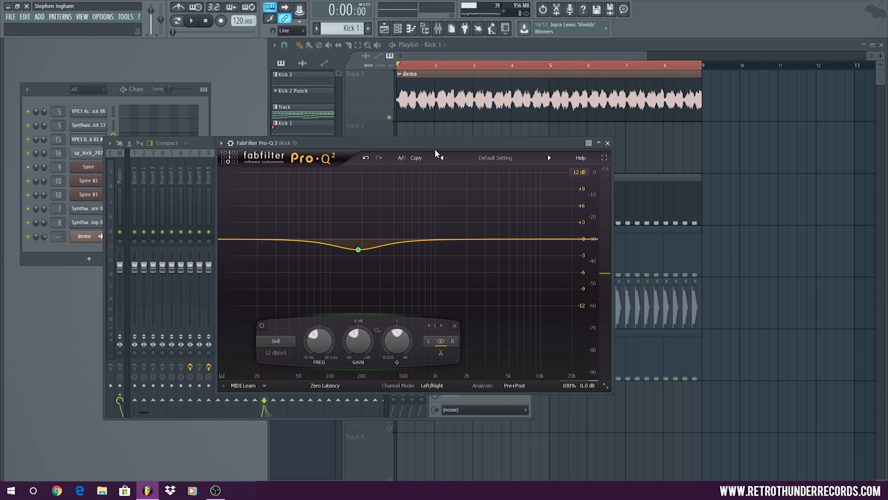
Try a bell boost of about 1.67 dB near 6959 Hz with Q 1.570 on the playing kick, and delete the band
{"action": "left_click", "coordinate": [191, 21]}
{"action": "left_click_drag", "start_coordinate": [523, 238], "coordinate": [524, 229]}
{"action": "scroll", "coordinate": [524, 230], "scroll_direction": "up", "scroll_amount": 4}
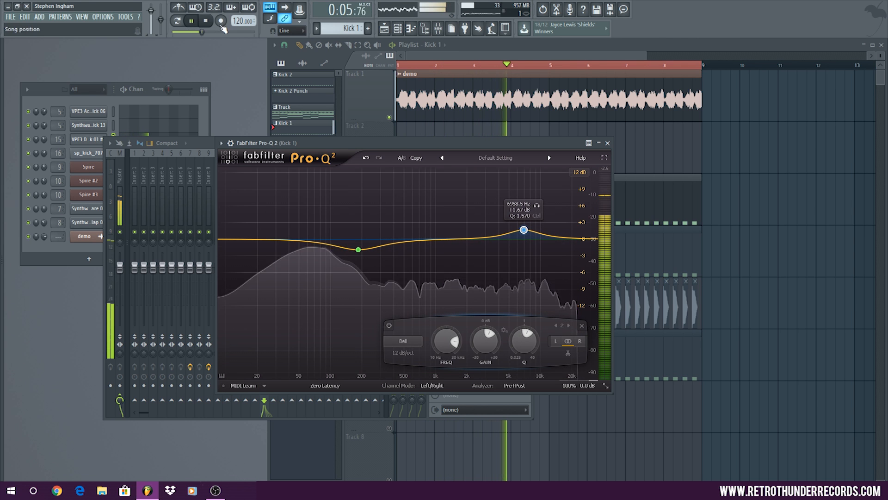
{"action": "left_click", "coordinate": [206, 21]}
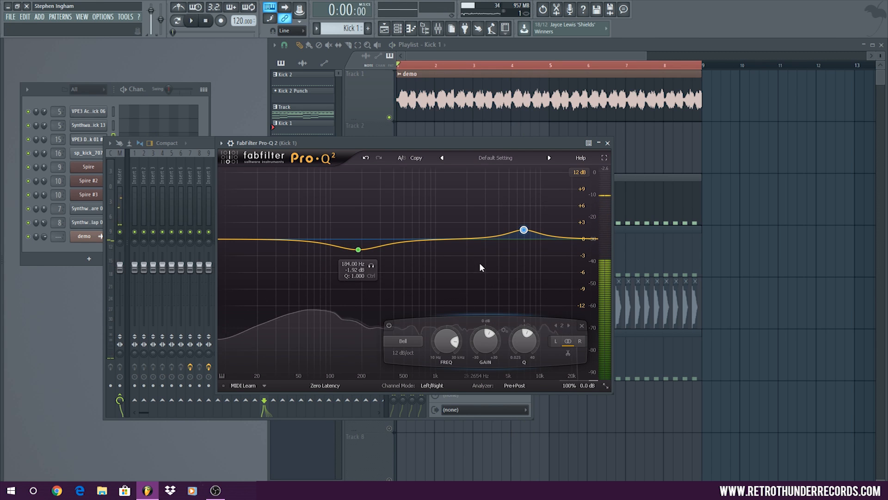
{"action": "right_click", "coordinate": [524, 230]}
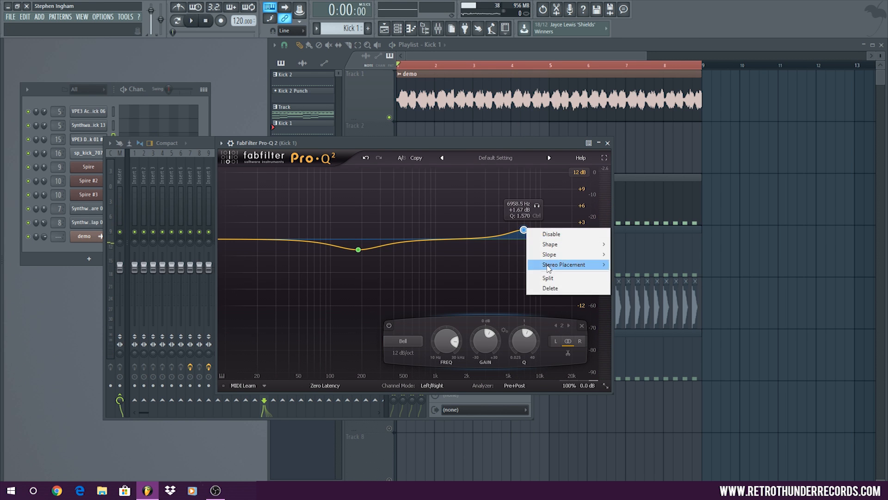
{"action": "left_click", "coordinate": [555, 288]}
Close the EQ window and load the API-2500 Stereo compressor into the second effect slot of the Kick 1 mixer track
{"action": "left_click", "coordinate": [608, 143]}
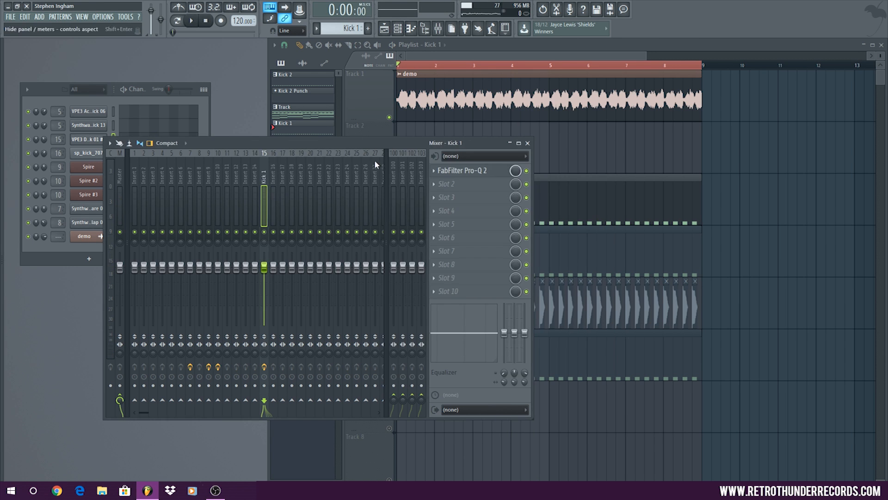
{"action": "left_click", "coordinate": [458, 185]}
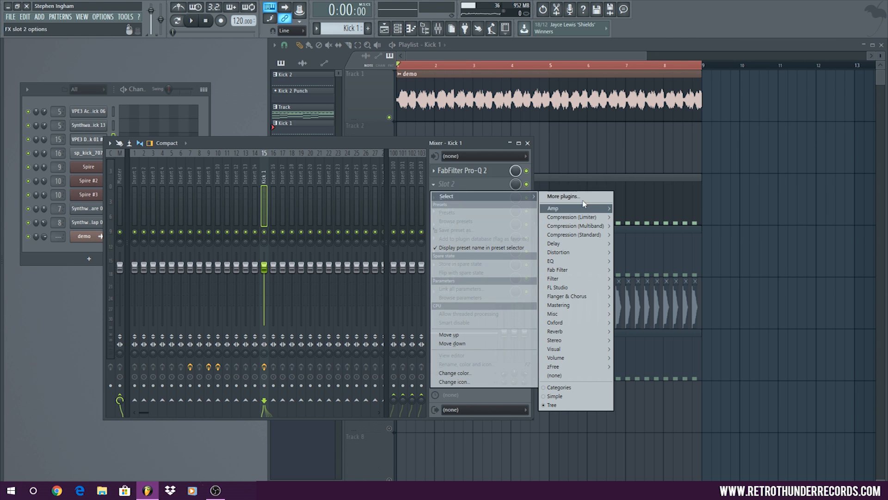
{"action": "mouse_move", "coordinate": [598, 236]}
{"action": "left_click", "coordinate": [640, 234]}
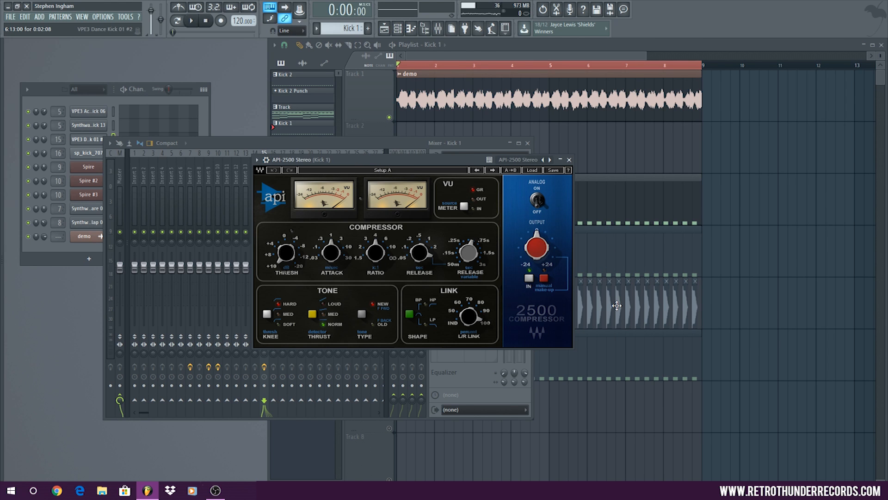
Examine the first kick sample's waveform on Track 5 up close, and bring the compressor window back over the mixer
{"action": "left_click", "coordinate": [590, 270]}
{"action": "left_click", "coordinate": [367, 45]}
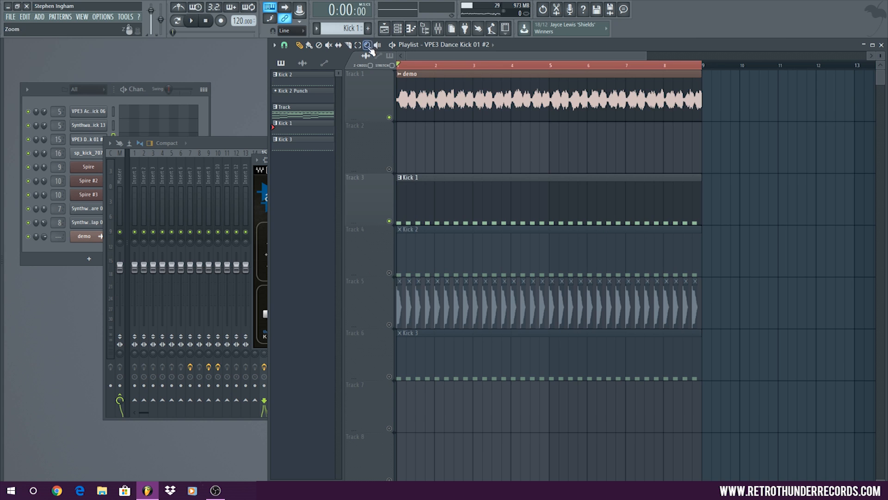
{"action": "left_click_drag", "start_coordinate": [409, 304], "coordinate": [340, 306]}
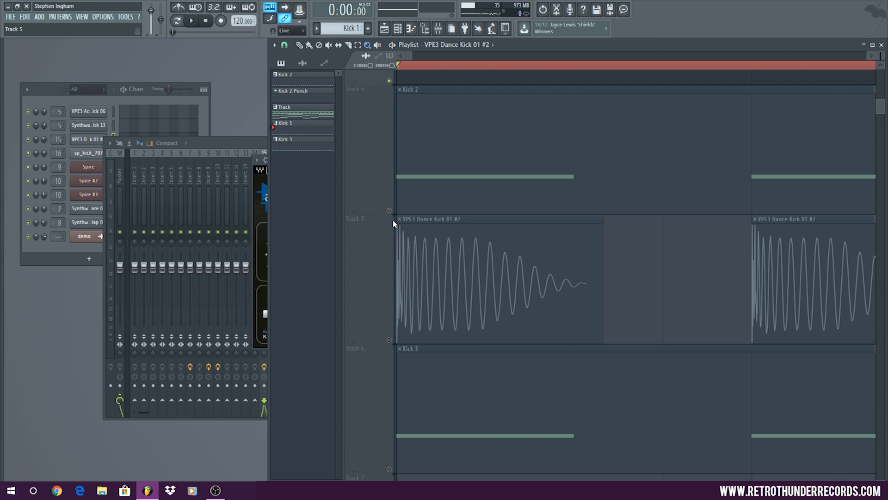
{"action": "right_click", "coordinate": [675, 246]}
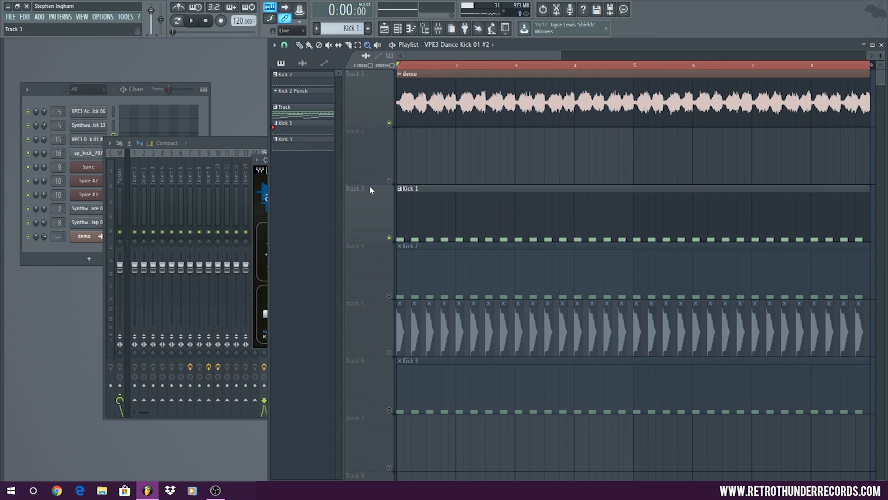
{"action": "left_click", "coordinate": [300, 47]}
{"action": "left_click", "coordinate": [256, 206]}
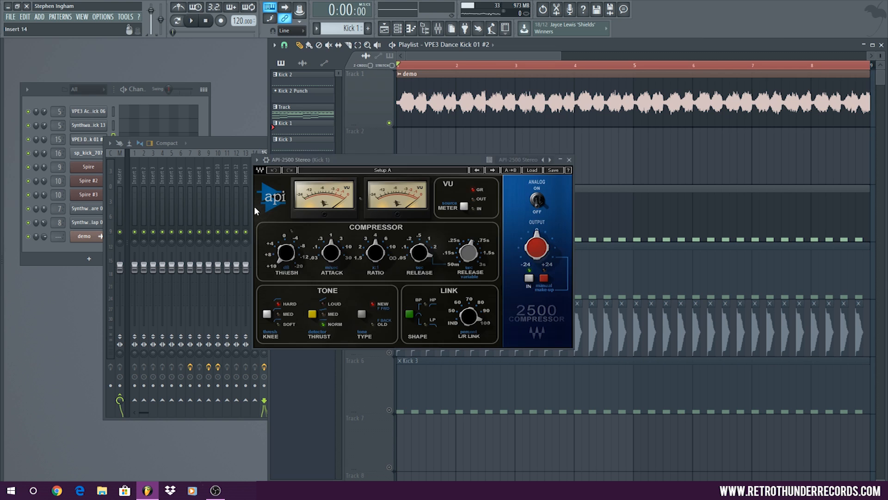
{"action": "left_click_drag", "start_coordinate": [406, 160], "coordinate": [367, 149]}
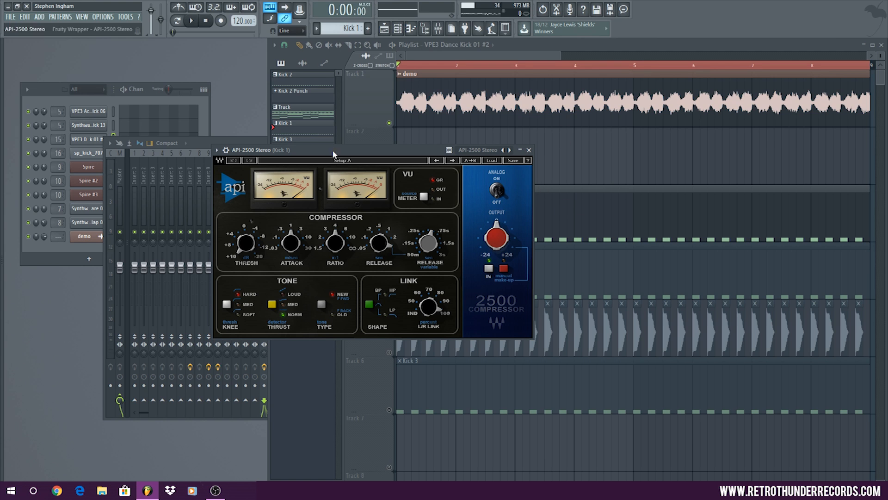
Inspect the Synthwave Kick 13 channel's sample waveform and close its settings window
{"action": "left_click", "coordinate": [40, 99]}
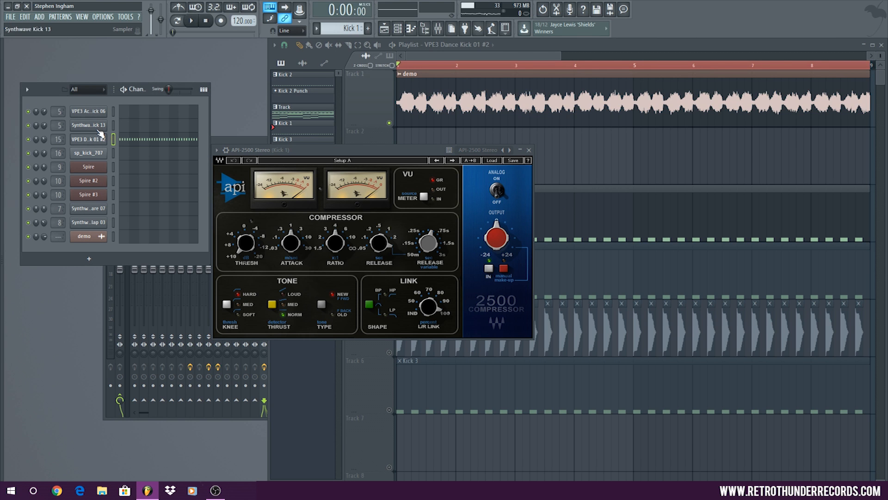
{"action": "left_click", "coordinate": [100, 126]}
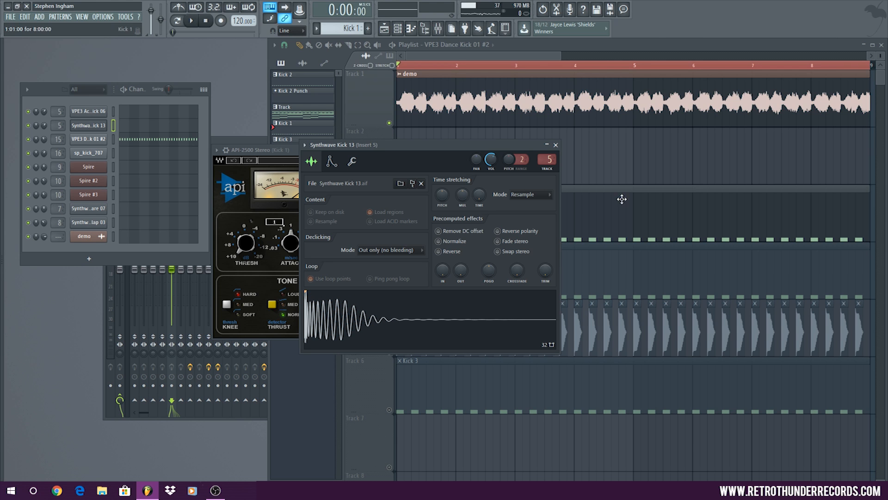
{"action": "left_click", "coordinate": [556, 144]}
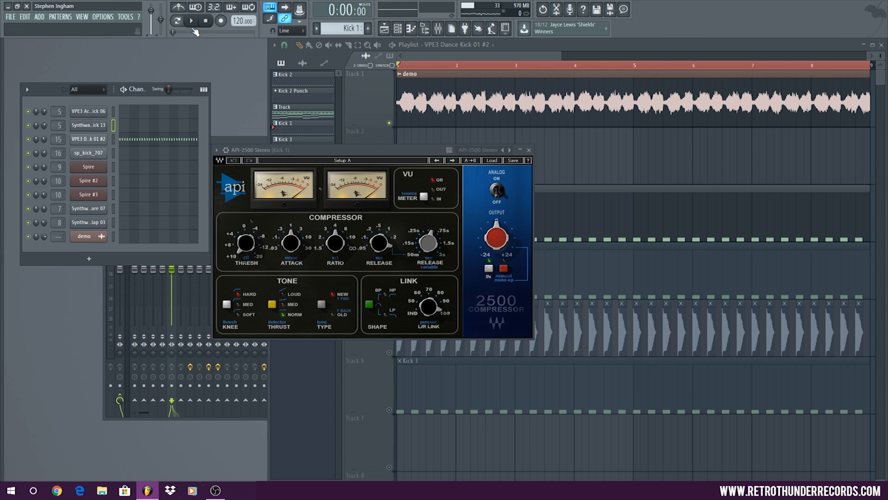
Adjust the API-2500's attack, set its threshold to 7.38 dB while listening to the loop, and close the compressor window
{"action": "left_click", "coordinate": [191, 20]}
{"action": "mouse_move", "coordinate": [247, 243]}
{"action": "left_mouse_down"}
{"action": "mouse_move", "coordinate": [246, 235]}
{"action": "mouse_move", "coordinate": [245, 246]}
{"action": "left_mouse_up"}
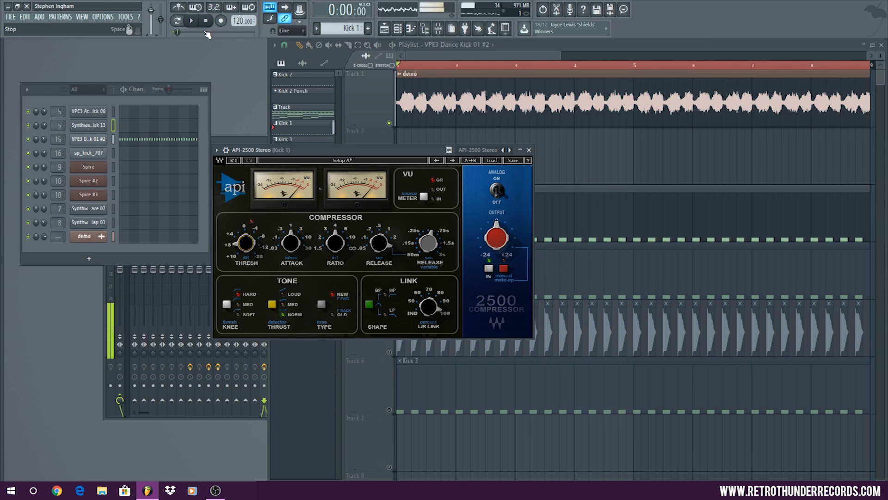
{"action": "key", "text": "space"}
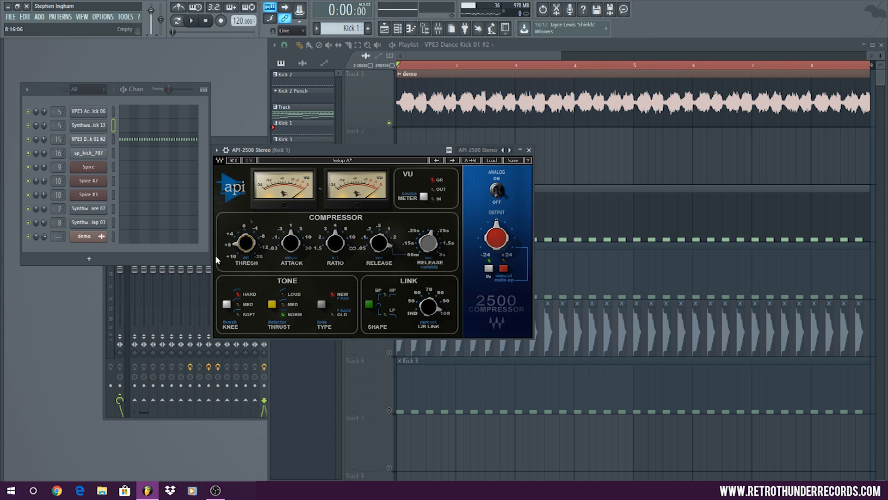
{"action": "left_click", "coordinate": [290, 246]}
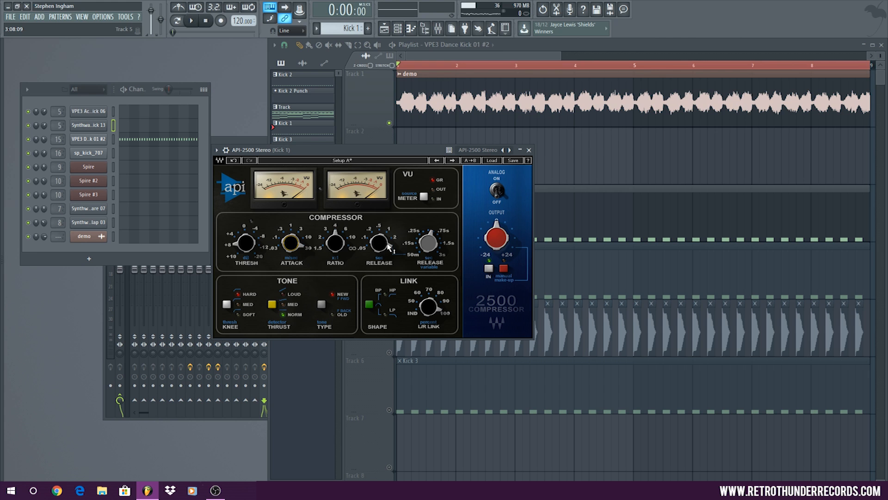
{"action": "left_click", "coordinate": [192, 21]}
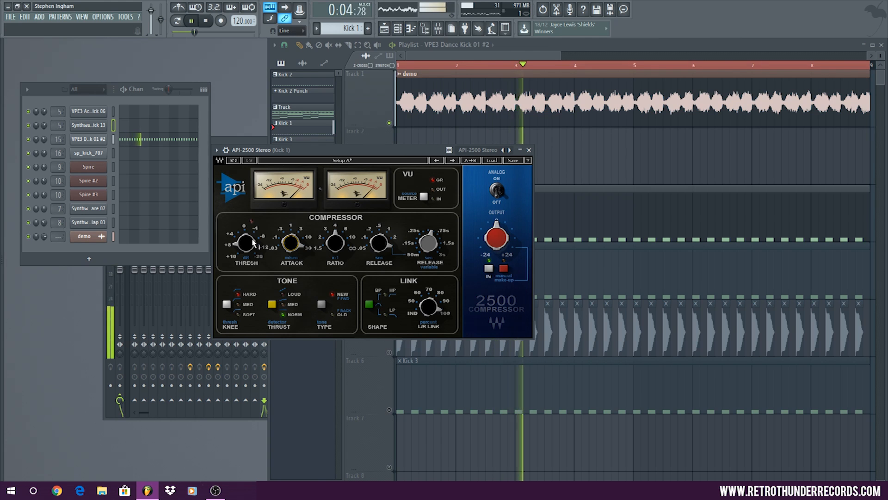
{"action": "left_click_drag", "start_coordinate": [246, 242], "coordinate": [245, 242]}
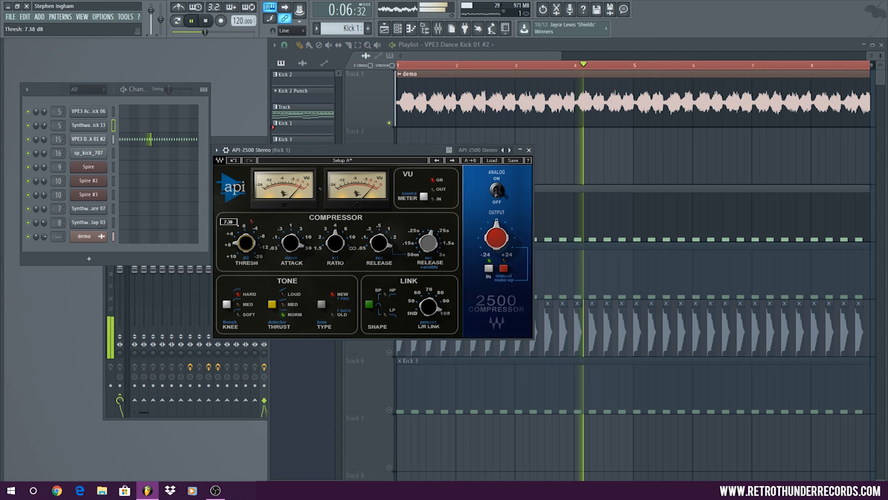
{"action": "left_click", "coordinate": [525, 150]}
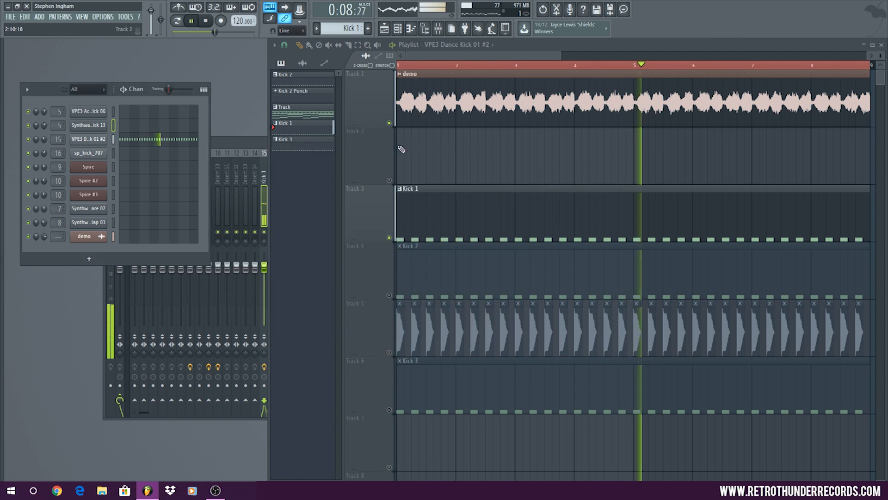
Stop the loop and inspect the VPE3 Dance Kick 01 #2 channel's sample waveform
{"action": "left_click", "coordinate": [210, 19]}
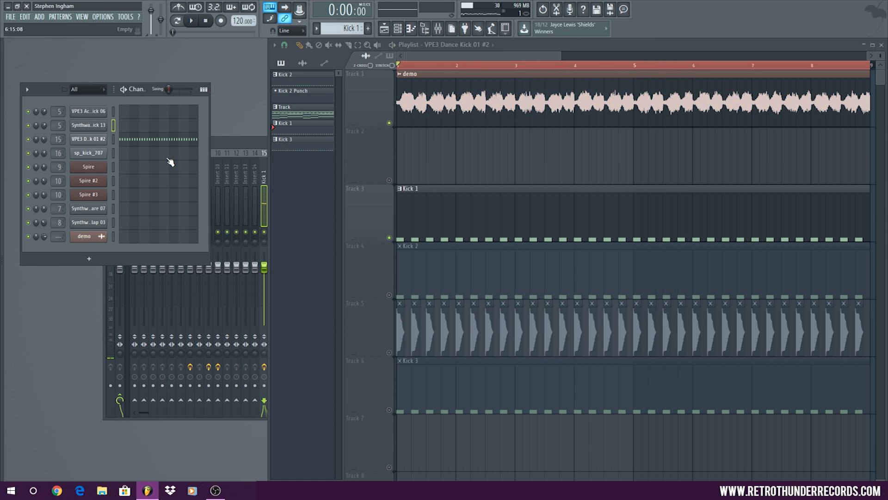
{"action": "left_click", "coordinate": [99, 139]}
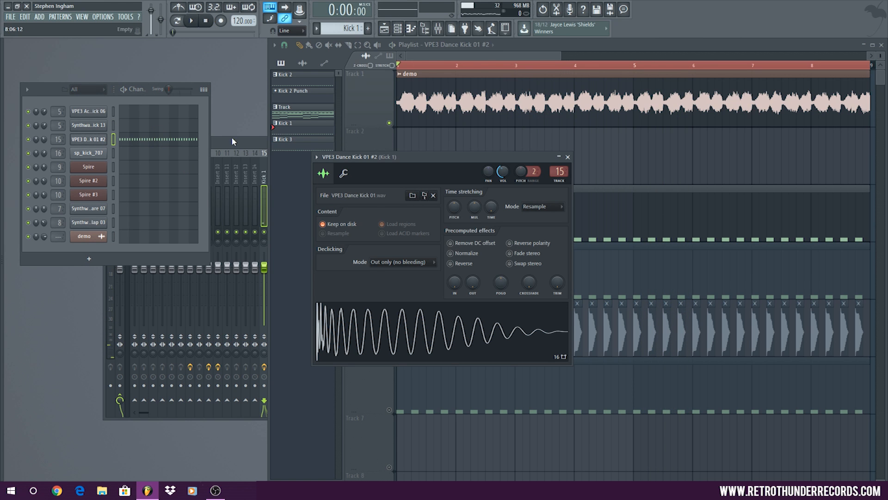
Raise the API-2500's output on the Kick 1 mixer track to 1.7 while the loop plays, and close the compressor window
{"action": "left_click", "coordinate": [248, 147]}
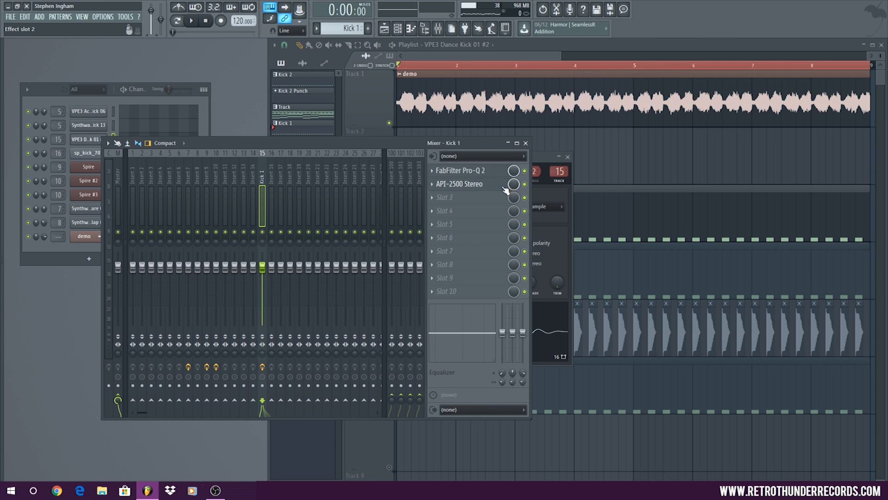
{"action": "left_click", "coordinate": [471, 184]}
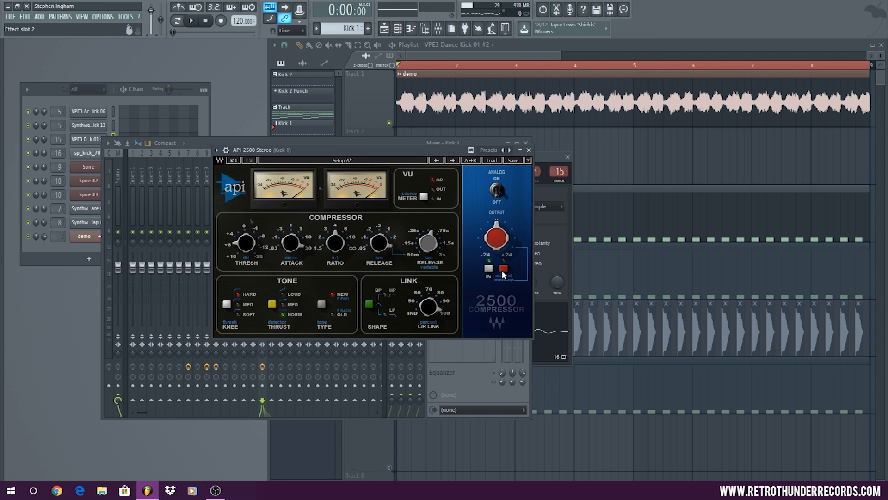
{"action": "key", "text": "space"}
{"action": "mouse_move", "coordinate": [484, 219]}
{"action": "scroll", "coordinate": [483, 220], "scroll_direction": "up", "scroll_amount": 13}
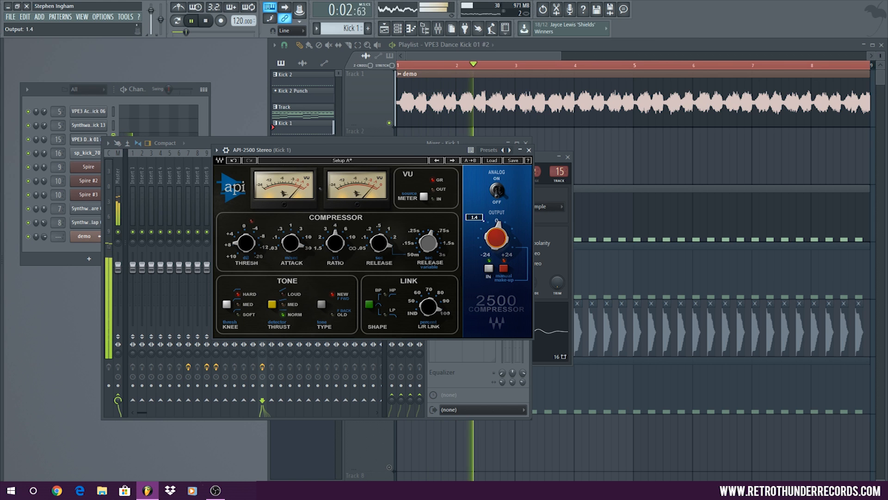
{"action": "scroll", "coordinate": [484, 220], "scroll_direction": "up", "scroll_amount": 1}
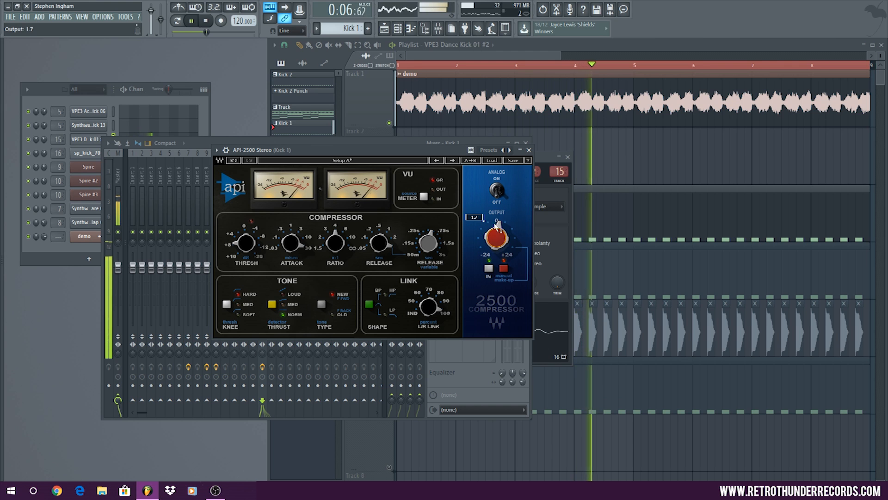
{"action": "left_click", "coordinate": [536, 149]}
{"action": "right_click", "coordinate": [535, 151]}
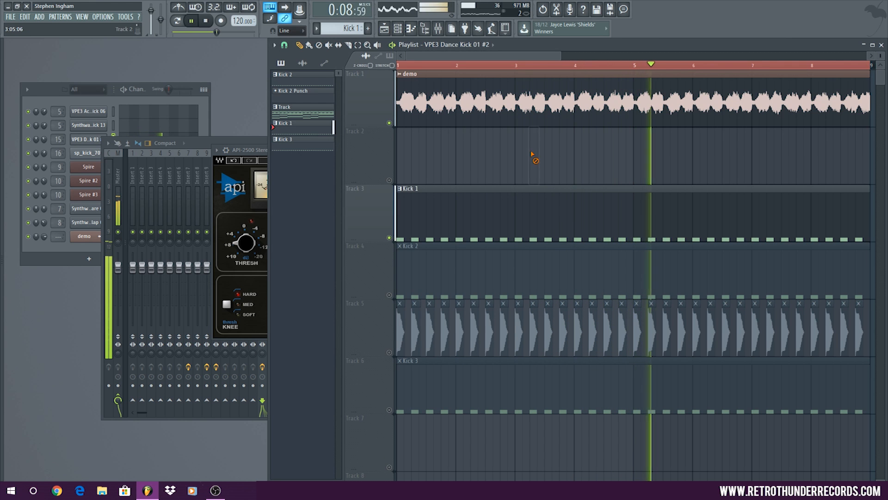
{"action": "left_click", "coordinate": [250, 152]}
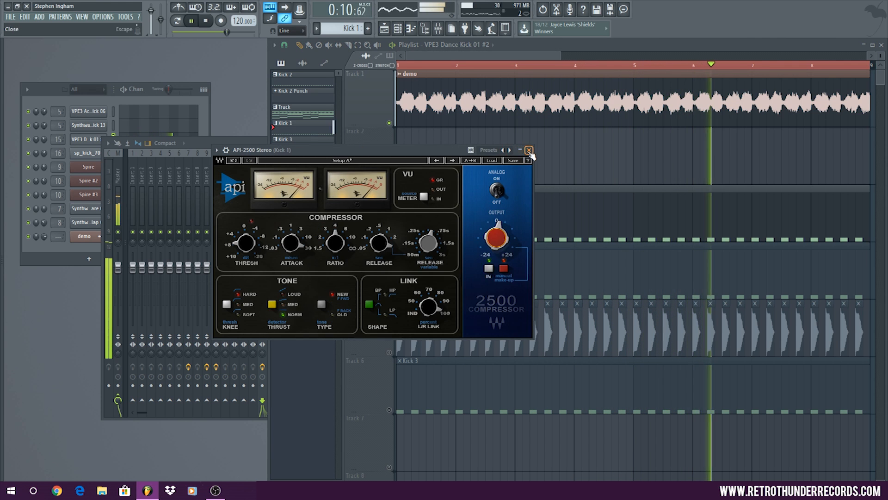
{"action": "left_click", "coordinate": [527, 150]}
{"action": "left_click", "coordinate": [229, 147]}
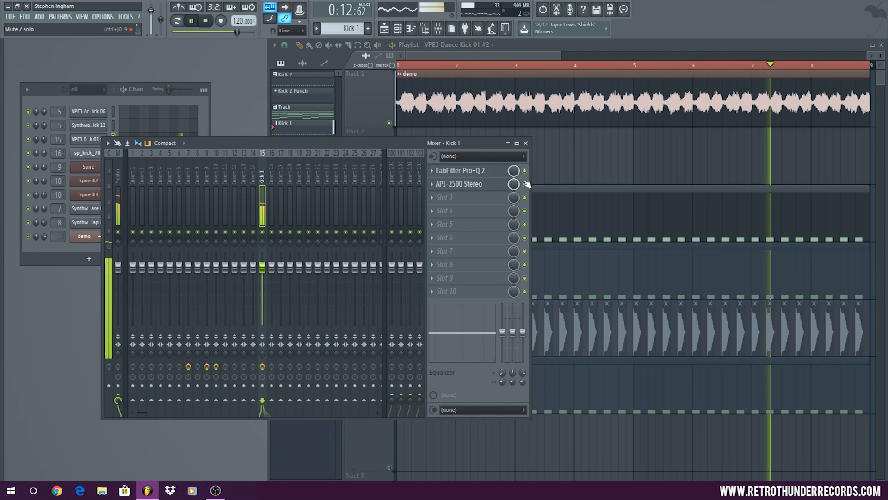
Restart the loop and toggle the API-2500 slot on Kick 1 to compare the kick with and without compression
{"action": "key", "text": "space"}
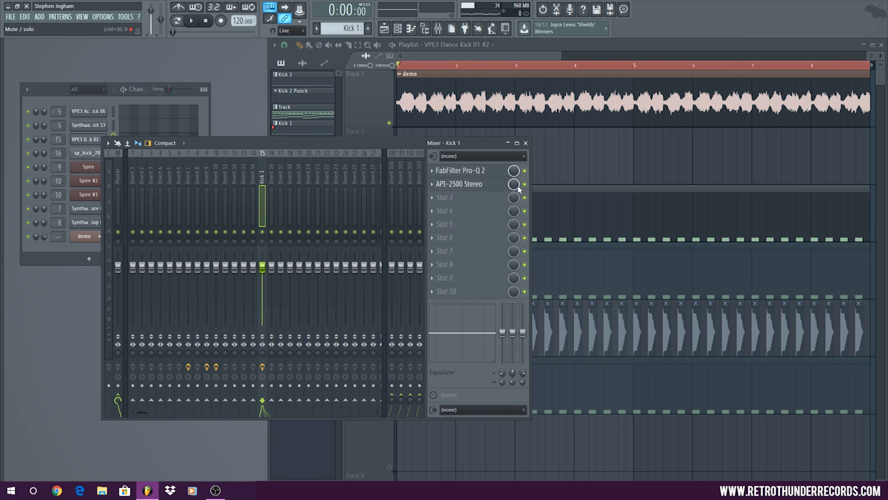
{"action": "left_click", "coordinate": [190, 24]}
{"action": "left_click", "coordinate": [526, 184]}
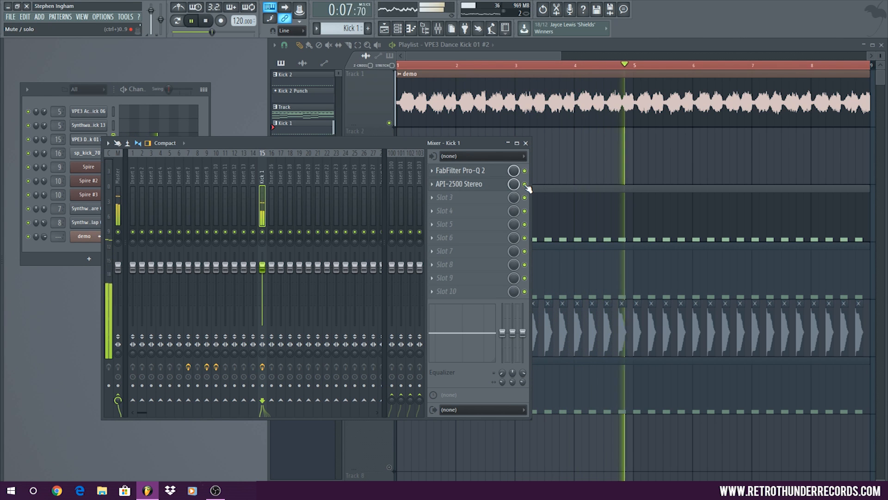
Set the API-2500's output to 1.3, compare it against the bypassed signal, stop playback, and close the compressor and mixer
{"action": "left_click", "coordinate": [480, 184]}
{"action": "mouse_move", "coordinate": [486, 238]}
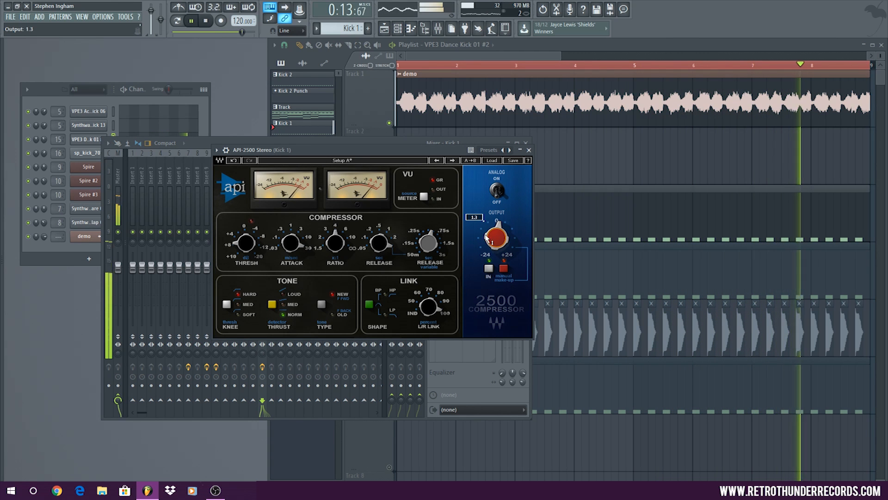
{"action": "left_click", "coordinate": [529, 149]}
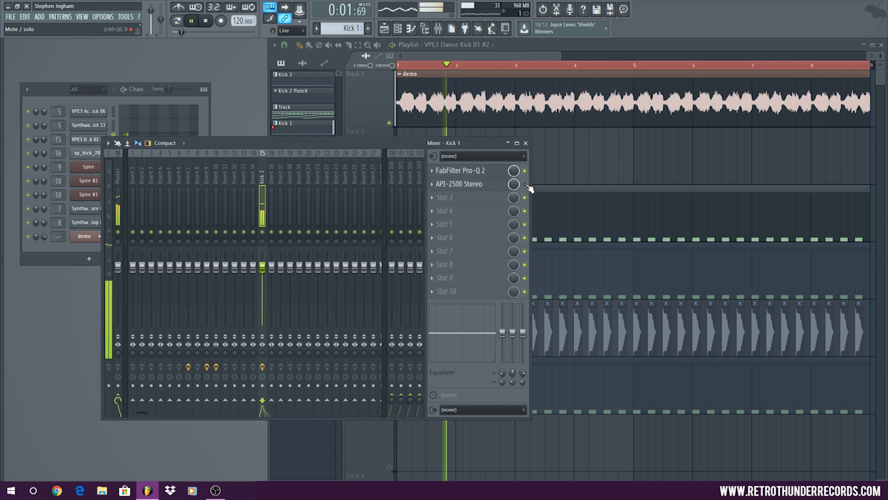
{"action": "key", "text": "space"}
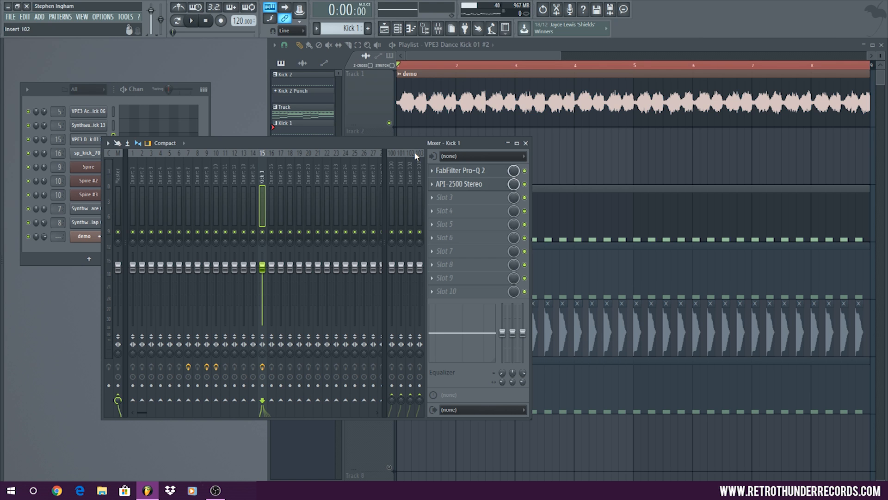
{"action": "left_click", "coordinate": [526, 143]}
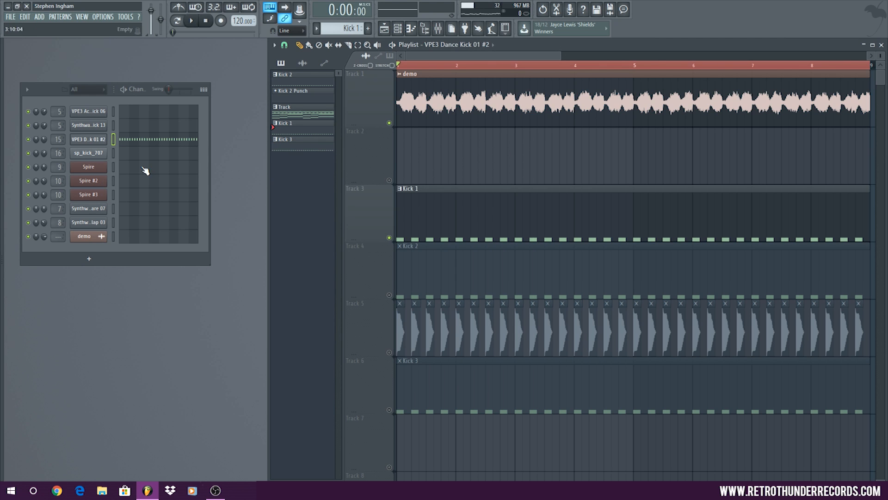
Inspect the sample waveforms of the VPE3 Dance Kick 01 #2 and Synthwave Kick 13 channels, closing each window
{"action": "left_click", "coordinate": [90, 140]}
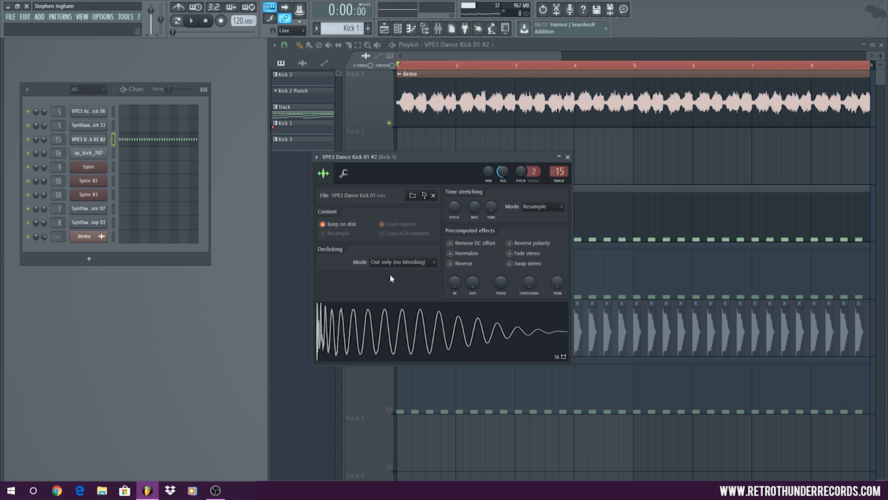
{"action": "left_click", "coordinate": [568, 157]}
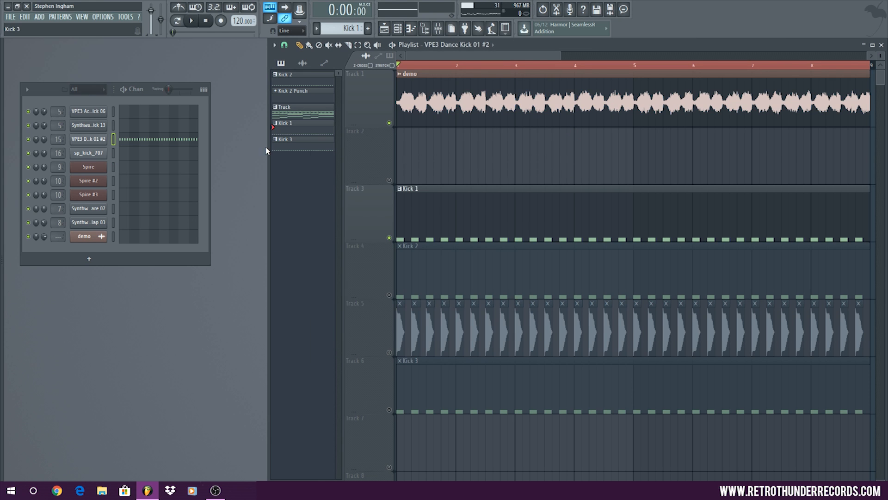
{"action": "left_click", "coordinate": [98, 128]}
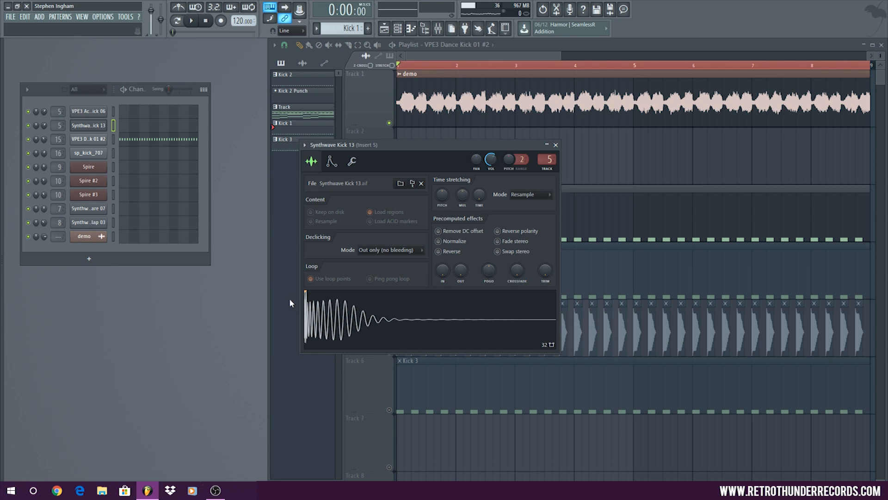
{"action": "left_click", "coordinate": [556, 145]}
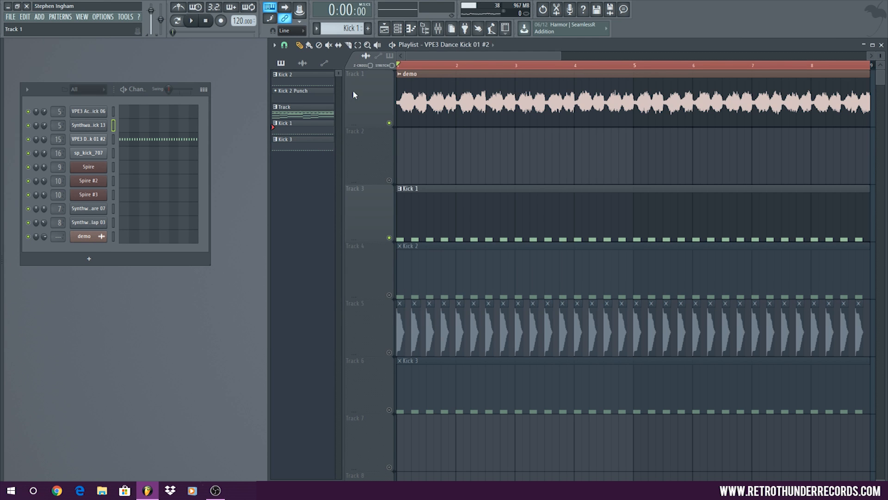
Replace the Kick 1 clip on Track 3 with the Kick 2 clip from Track 4 and audition it with the demo
{"action": "left_click_drag", "start_coordinate": [561, 57], "coordinate": [809, 59]}
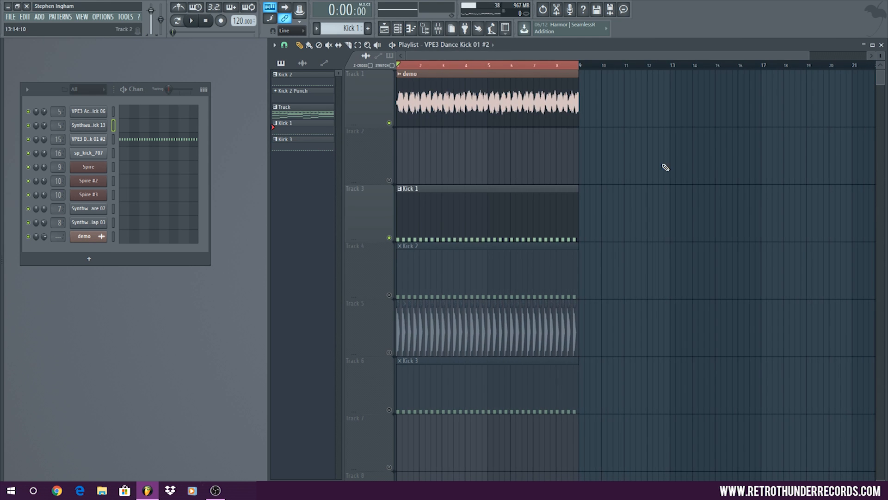
{"action": "right_click", "coordinate": [528, 199]}
{"action": "left_click", "coordinate": [389, 295]}
{"action": "left_click_drag", "start_coordinate": [400, 282], "coordinate": [407, 183]}
{"action": "left_click", "coordinate": [194, 21]}
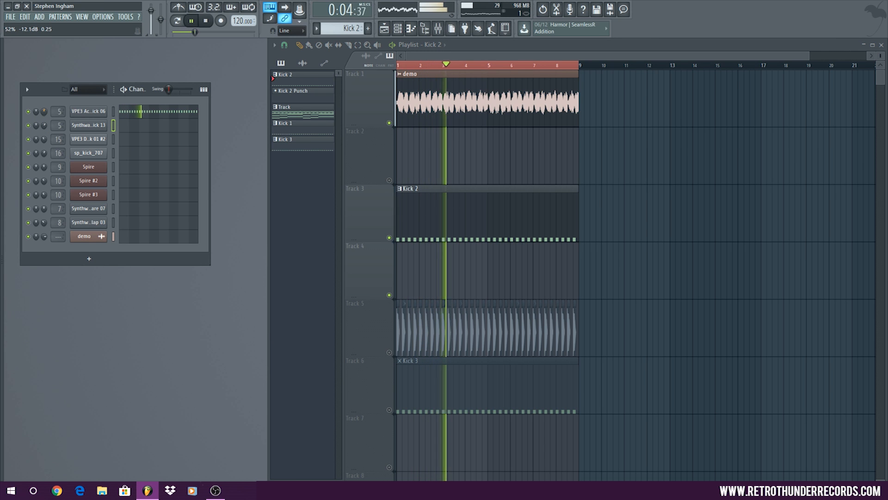
{"action": "left_click", "coordinate": [206, 21]}
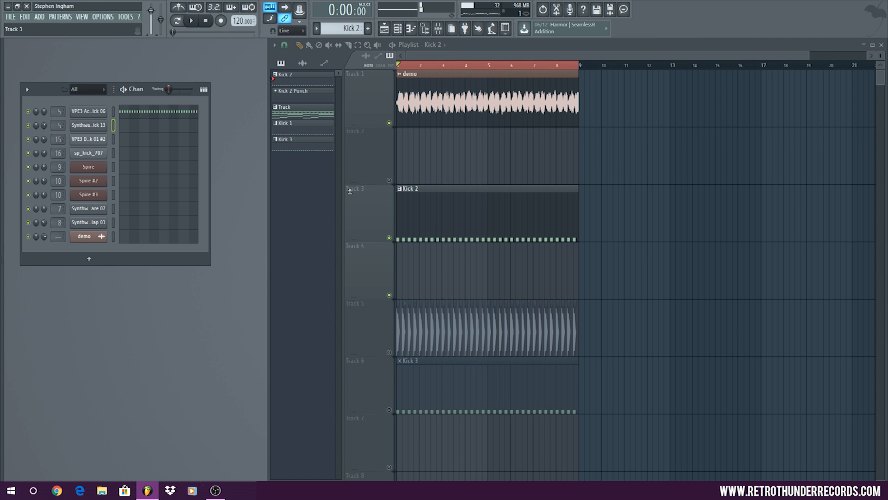
Solo Track 3 to hear Kick 2 alone, and inspect the VPE3 Acoustic Kick 06 sample waveform
{"action": "right_click", "coordinate": [390, 239]}
{"action": "left_click", "coordinate": [189, 19]}
{"action": "left_click", "coordinate": [88, 111]}
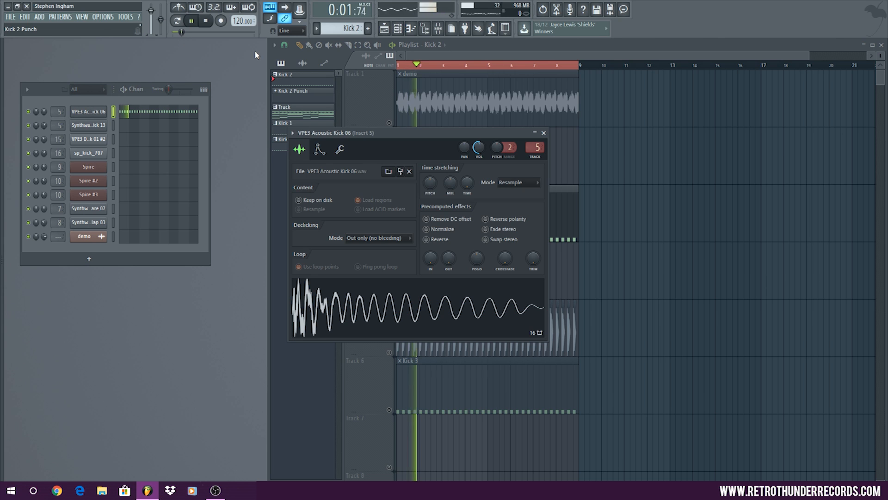
{"action": "key", "text": "space"}
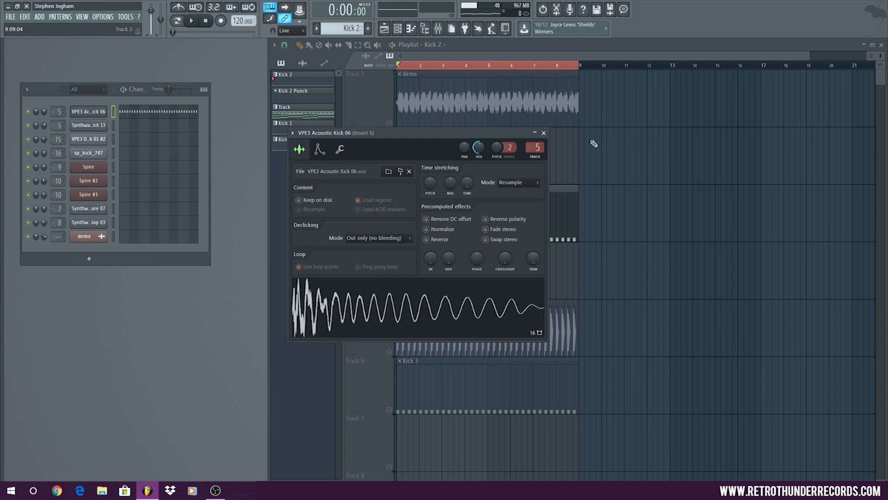
Play Kick 2 again, bring the sample window out of view, and unmute the demo track to hear both together
{"action": "left_click", "coordinate": [191, 20]}
{"action": "left_click", "coordinate": [654, 42]}
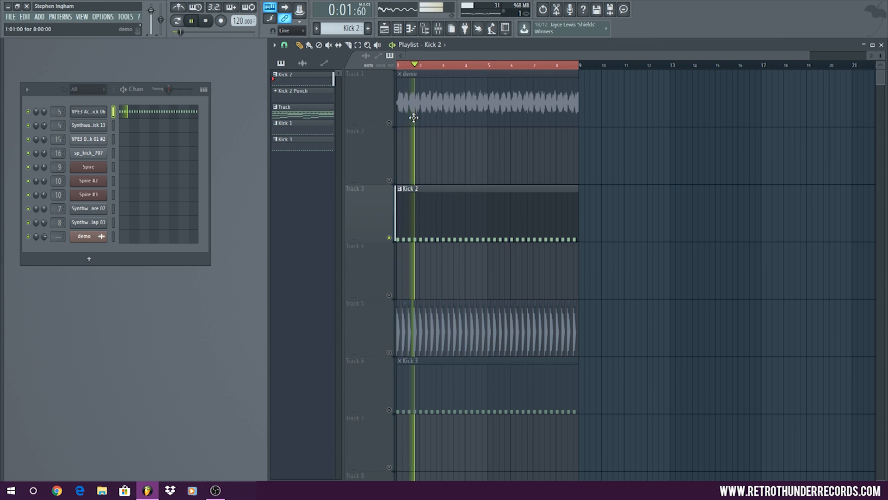
{"action": "left_click", "coordinate": [389, 123]}
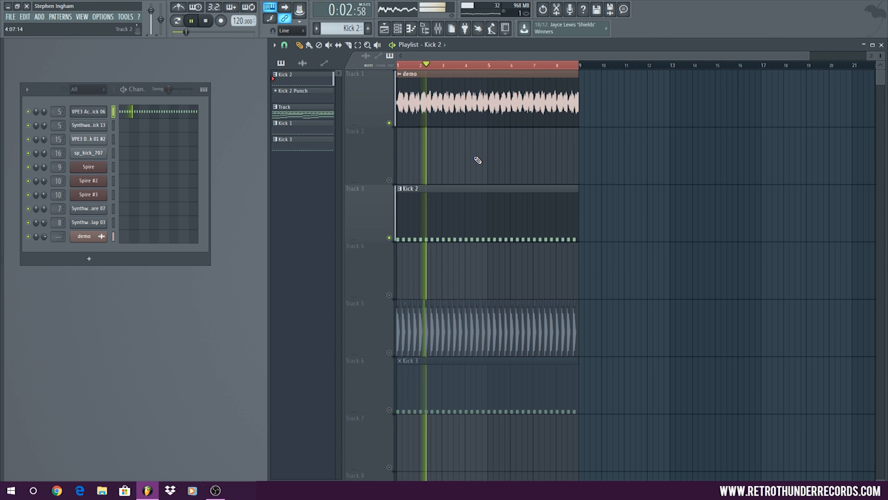
{"action": "left_click", "coordinate": [206, 21]}
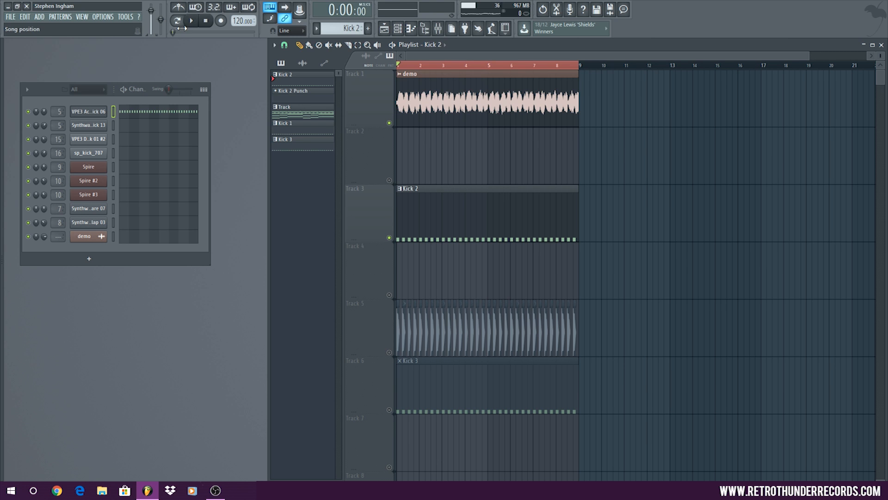
Load FabFilter Pro-Q 2 into the third effect slot of the Insert 5 mixer track
{"action": "key", "text": "F9"}
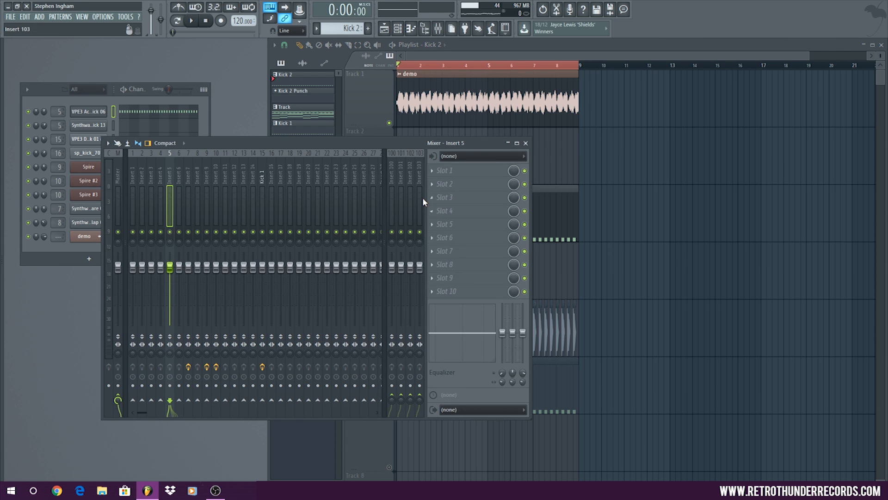
{"action": "left_click", "coordinate": [443, 198]}
{"action": "mouse_move", "coordinate": [591, 274]}
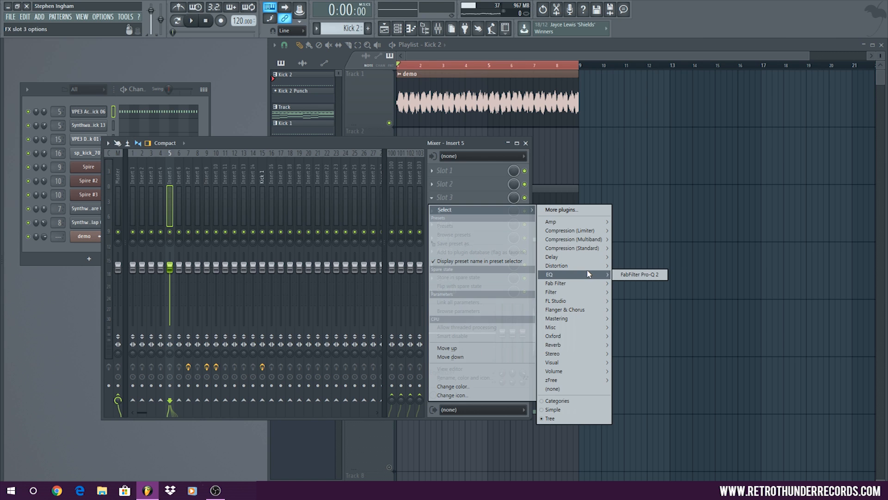
{"action": "left_click", "coordinate": [647, 274]}
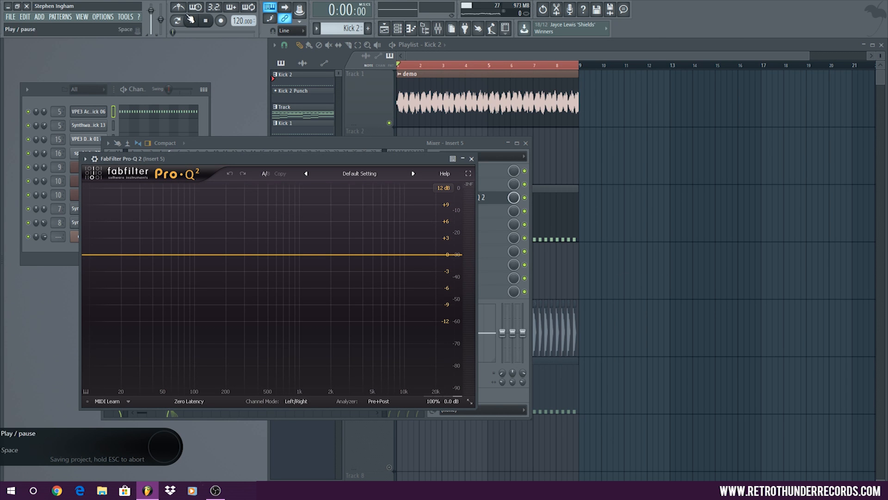
Try an EQ band boosted about 8 dB near 7940 Hz while the loop plays, delete the band, and stop playback
{"action": "left_click", "coordinate": [193, 22]}
{"action": "left_click_drag", "start_coordinate": [376, 255], "coordinate": [392, 212]}
{"action": "right_click", "coordinate": [392, 212]}
{"action": "left_click", "coordinate": [423, 281]}
{"action": "right_click", "coordinate": [394, 210]}
{"action": "left_click", "coordinate": [419, 267]}
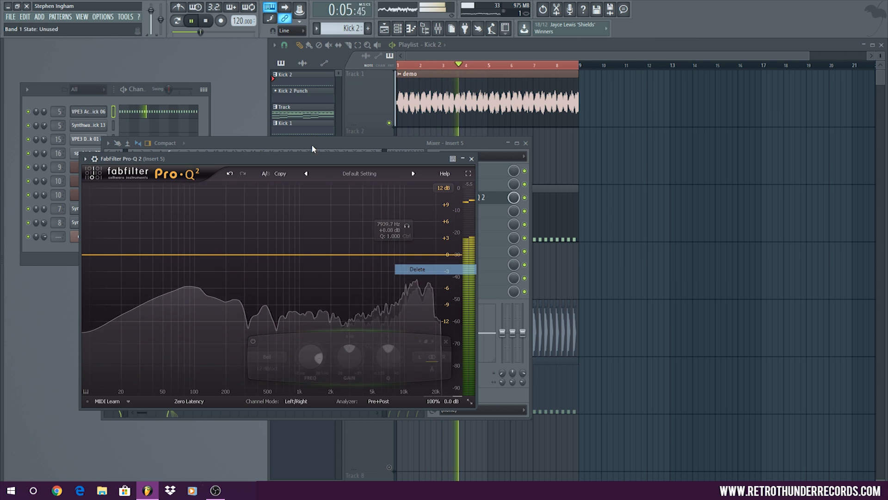
{"action": "left_click", "coordinate": [192, 19]}
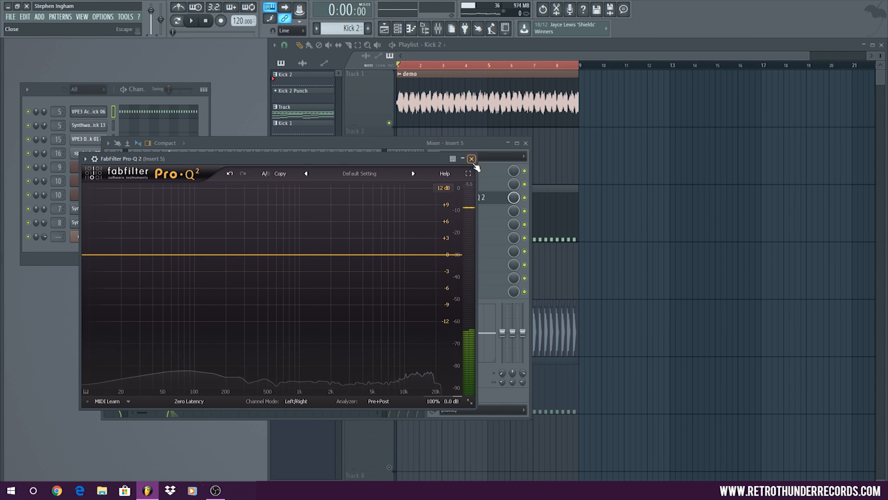
Close the EQ window and remove FabFilter Pro-Q 2 from the third effect slot of Insert 5
{"action": "left_click", "coordinate": [471, 159]}
{"action": "left_click", "coordinate": [432, 198]}
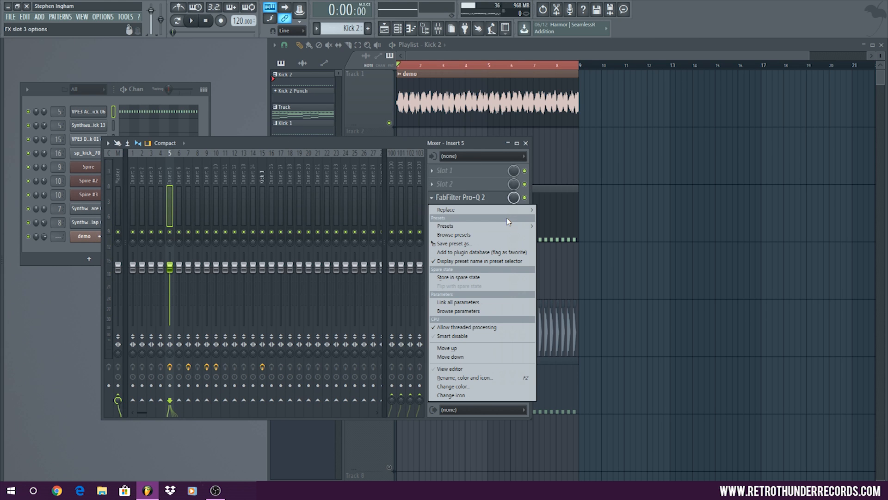
{"action": "mouse_move", "coordinate": [511, 214]}
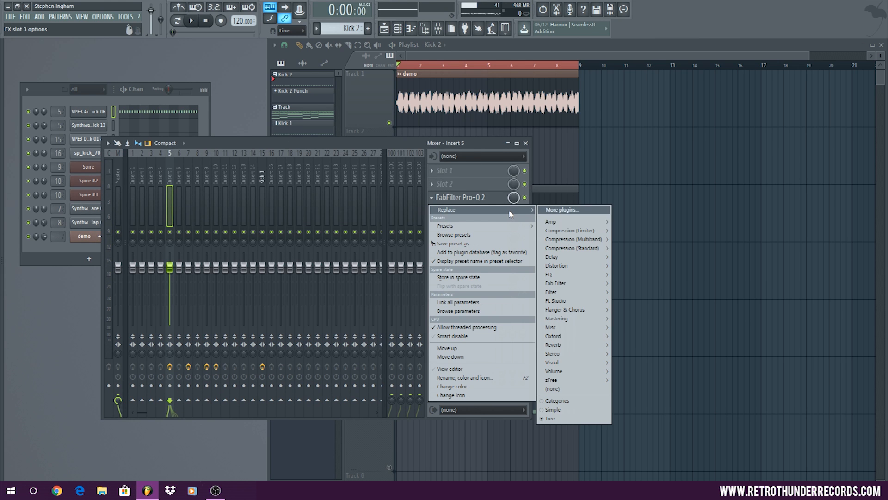
{"action": "left_click", "coordinate": [603, 390]}
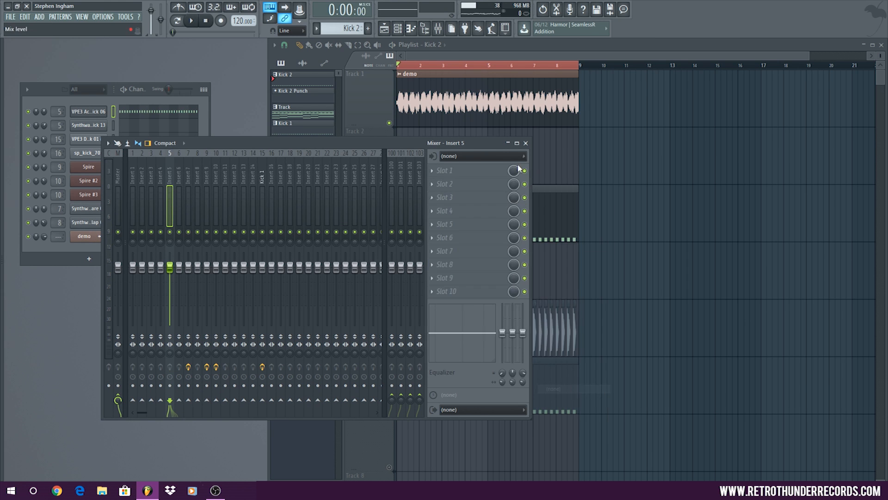
Close the mixer, move the Kick 1 audio clips from Track 5 up to Track 4, and solo that track
{"action": "left_click", "coordinate": [526, 143]}
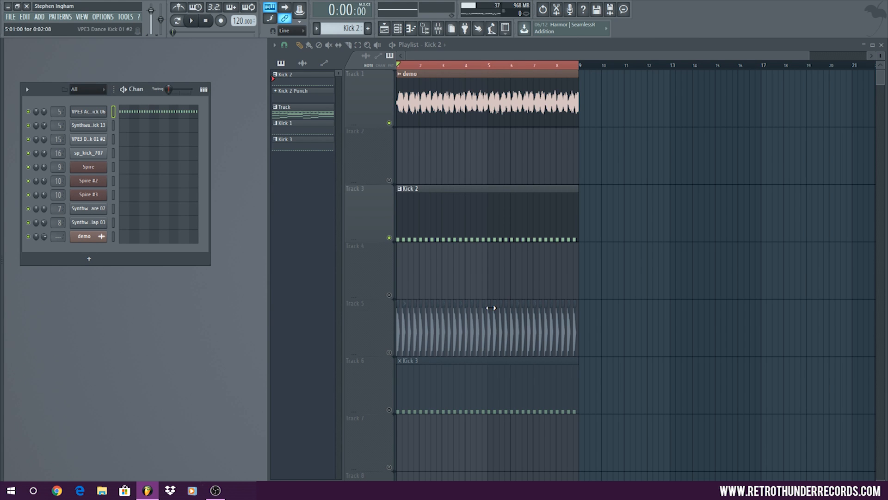
{"action": "left_click_drag", "start_coordinate": [615, 318], "coordinate": [394, 295]}
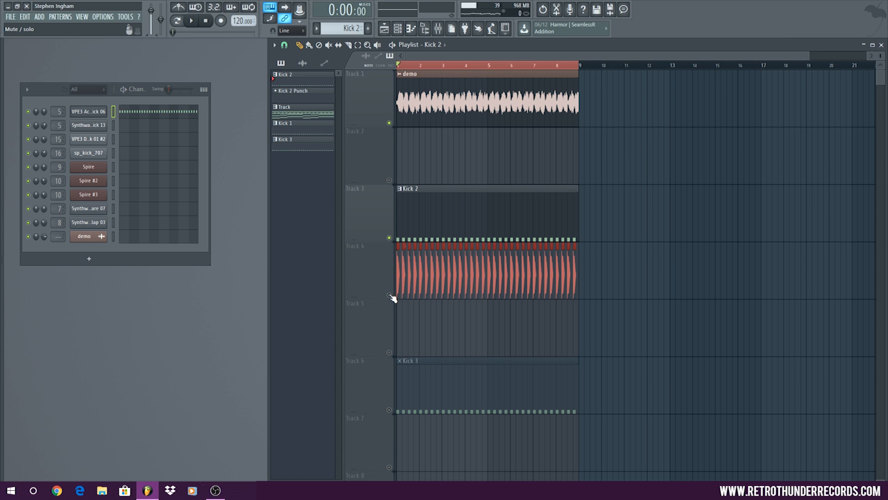
{"action": "left_click", "coordinate": [389, 296]}
{"action": "right_click", "coordinate": [390, 295]}
Play the soloed kick clips in an enlarged playlist to hear the full kick alone, and stop playback
{"action": "scroll", "coordinate": [382, 260], "scroll_direction": "up", "scroll_amount": 10}
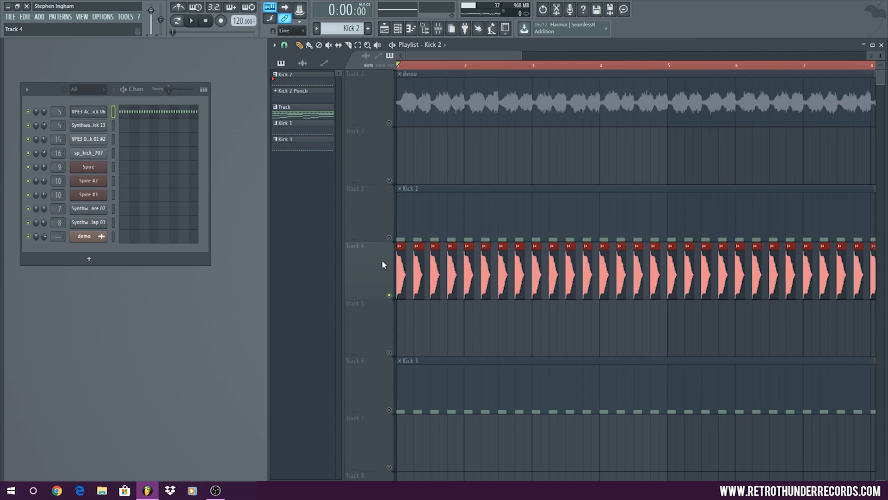
{"action": "left_click", "coordinate": [191, 20]}
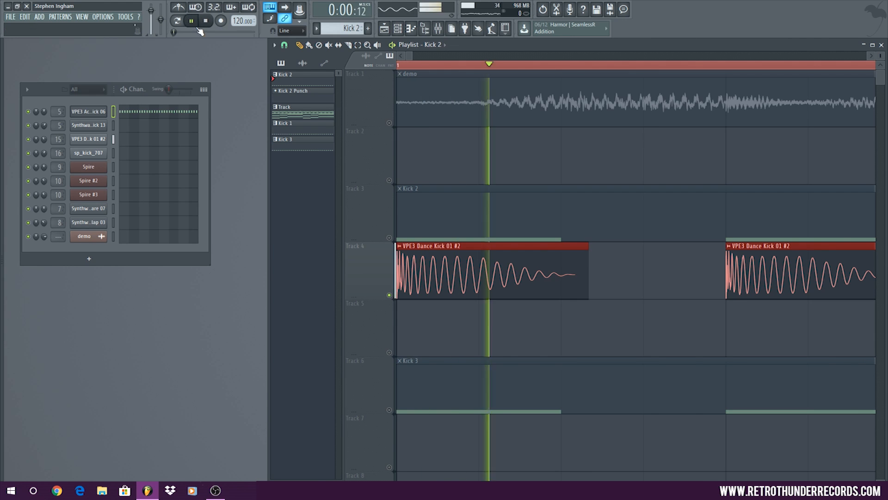
{"action": "double_click", "coordinate": [573, 46]}
{"action": "scroll", "coordinate": [293, 165], "scroll_direction": "down", "scroll_amount": 10}
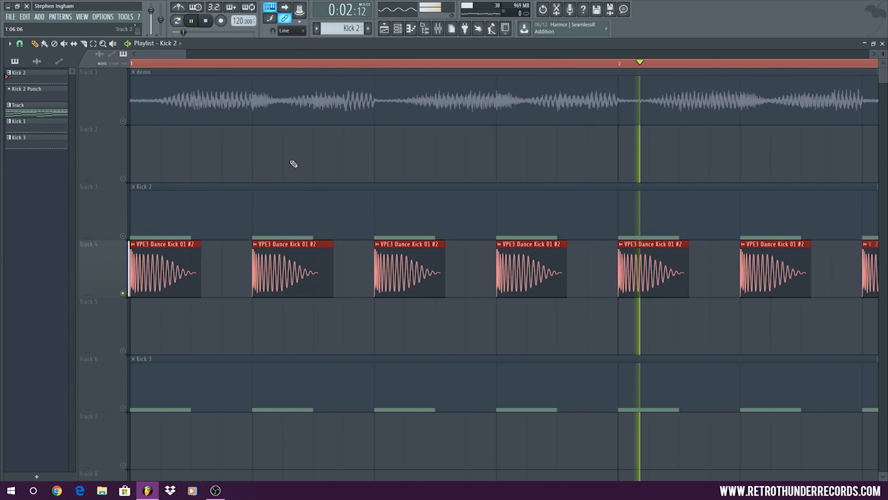
{"action": "key", "text": "space"}
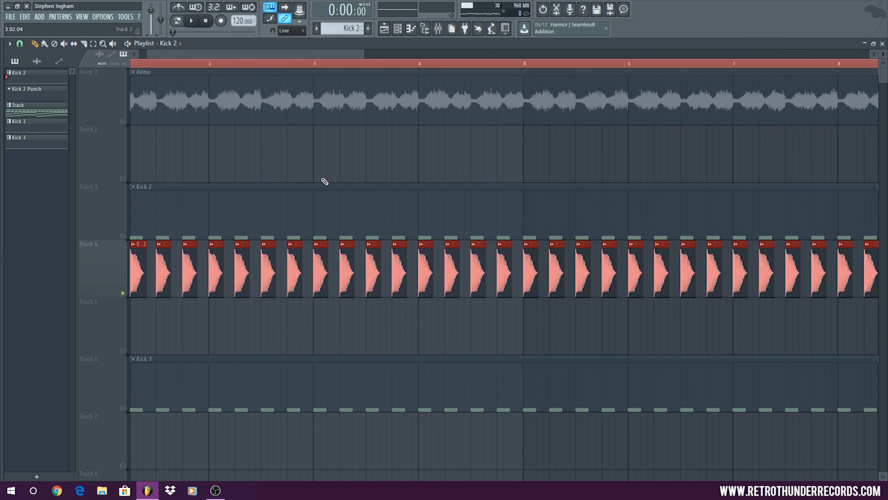
Trim all the kick clips on Track 4 to just their short opening attack, keeping each aligned to its beat
{"action": "scroll", "coordinate": [352, 199], "scroll_direction": "down", "scroll_amount": 3}
{"action": "left_click_drag", "start_coordinate": [515, 291], "coordinate": [274, 294]}
{"action": "scroll", "coordinate": [62, 245], "scroll_direction": "up", "scroll_amount": 10}
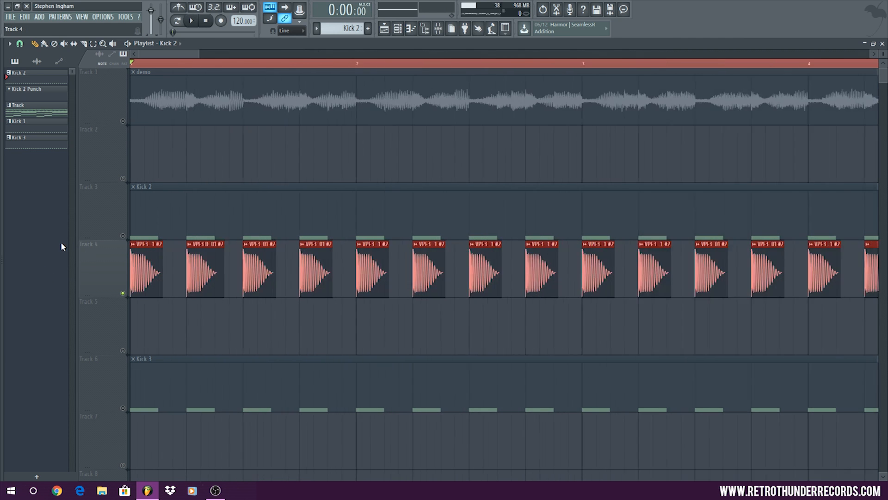
{"action": "left_click_drag", "start_coordinate": [721, 269], "coordinate": [493, 279]}
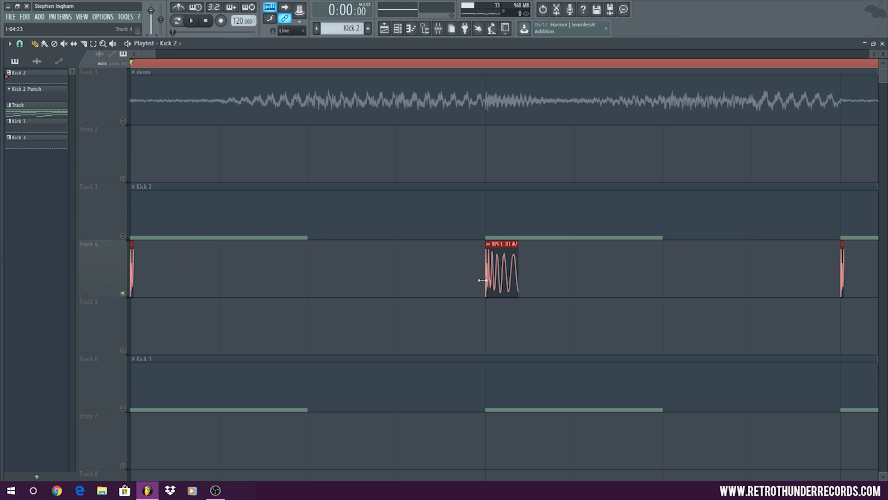
{"action": "right_click", "coordinate": [502, 275]}
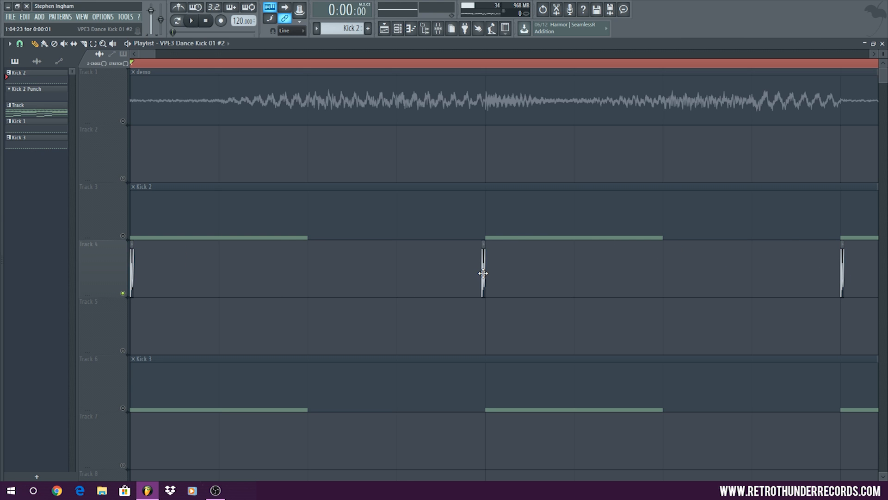
{"action": "scroll", "coordinate": [322, 274], "scroll_direction": "down", "scroll_amount": 12}
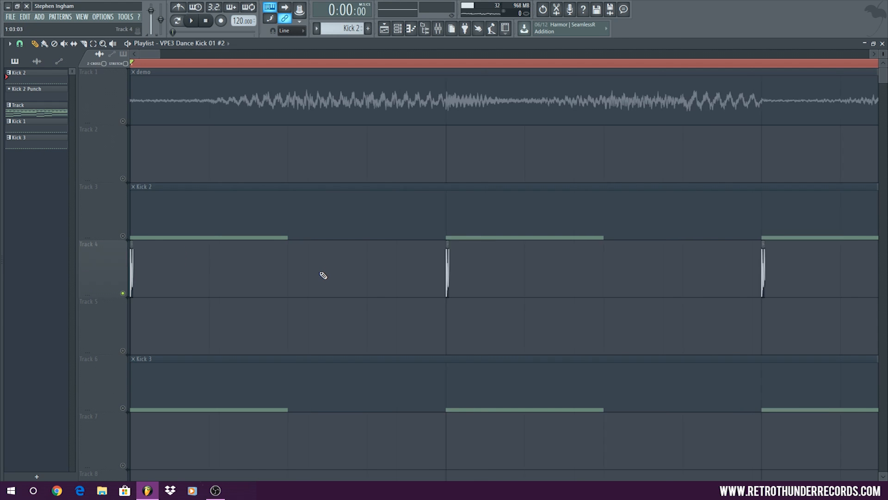
{"action": "left_click_drag", "start_coordinate": [566, 273], "coordinate": [79, 268]}
{"action": "scroll", "coordinate": [79, 264], "scroll_direction": "up", "scroll_amount": 12}
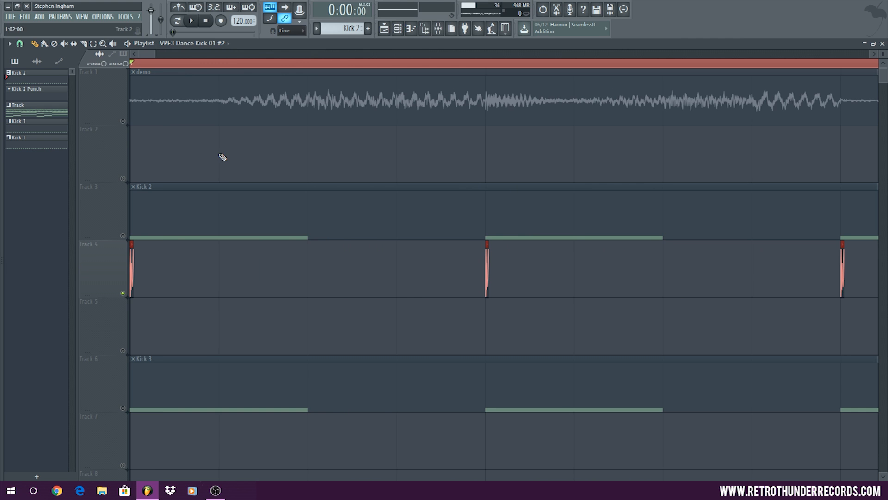
Audition the trimmed attack clips and set the sample's declicking mode to Transient (bleeding)
{"action": "left_click", "coordinate": [199, 19]}
{"action": "double_click", "coordinate": [489, 268]}
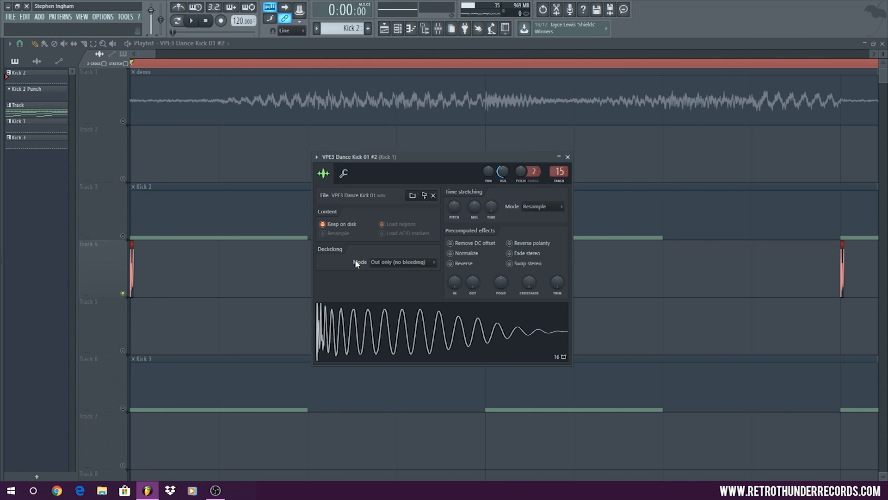
{"action": "left_click", "coordinate": [396, 263]}
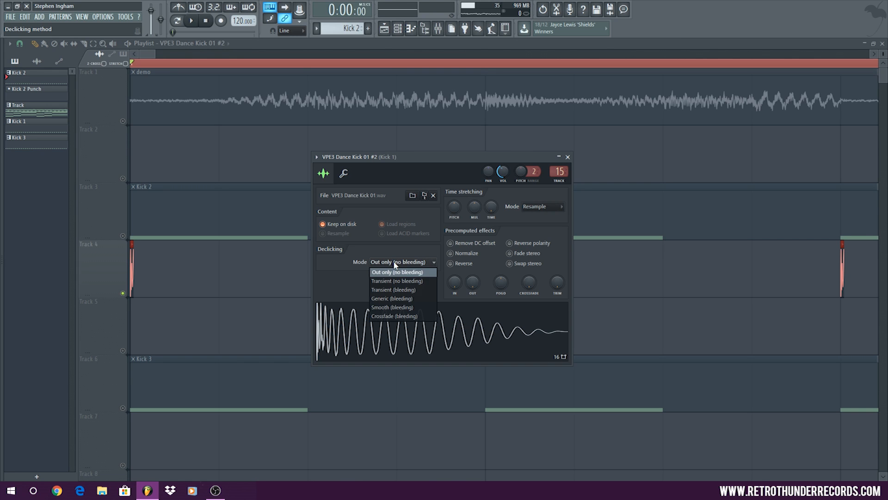
{"action": "left_click", "coordinate": [389, 290]}
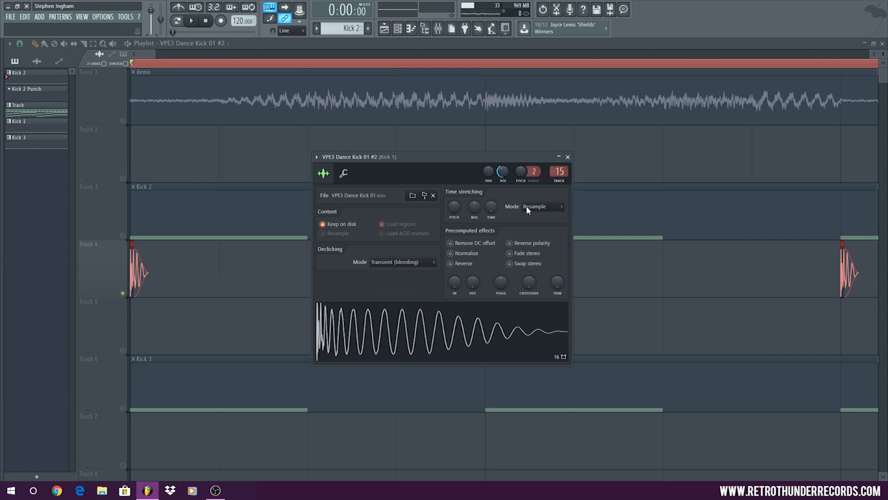
{"action": "key", "text": "Escape"}
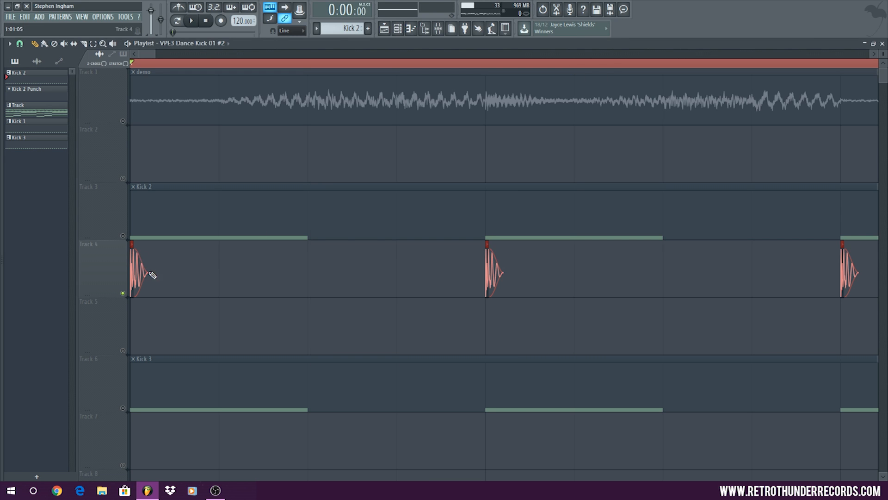
Play the softened attack alone, then unmute the Kick 2 track and play both layers together
{"action": "left_click", "coordinate": [191, 21]}
{"action": "scroll", "coordinate": [270, 154], "scroll_direction": "down", "scroll_amount": 6}
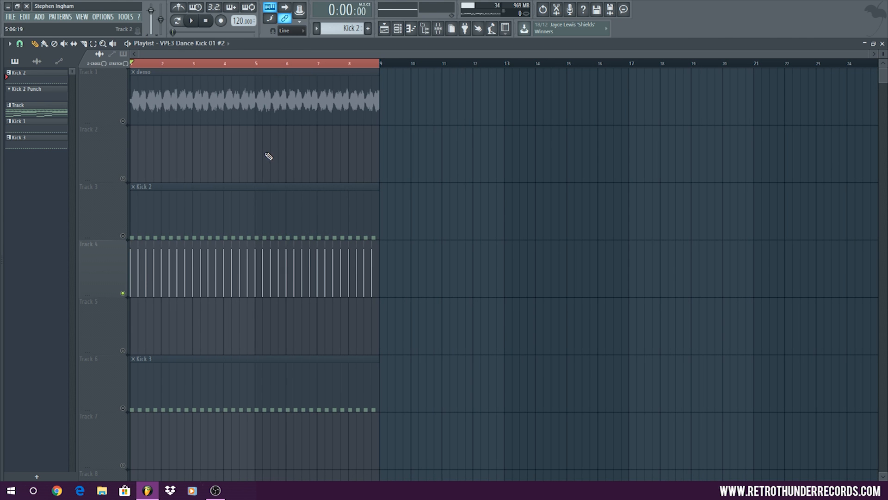
{"action": "left_click", "coordinate": [123, 236]}
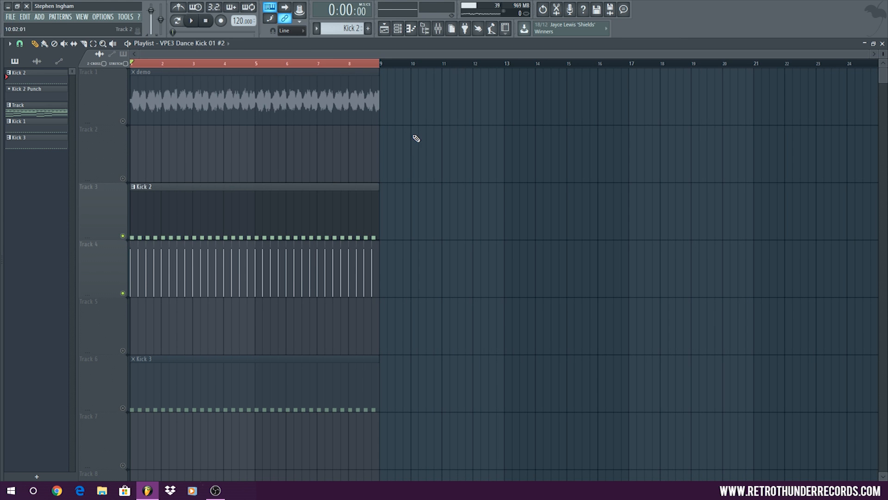
{"action": "scroll", "coordinate": [416, 138], "scroll_direction": "down", "scroll_amount": 4}
{"action": "left_click", "coordinate": [193, 20]}
{"action": "double_click", "coordinate": [479, 43]}
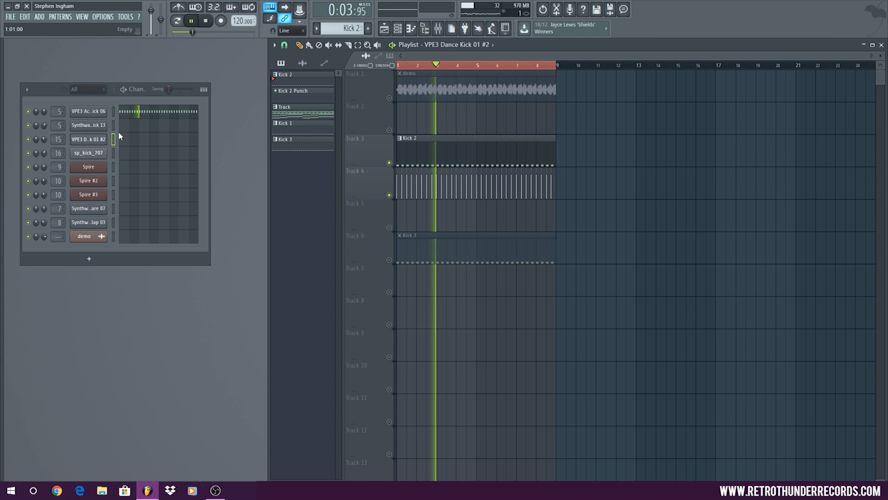
Lower the VPE3 Dance Kick 01 #2 channel volume to about 41% while the layers play, and stop playback
{"action": "left_click", "coordinate": [88, 139]}
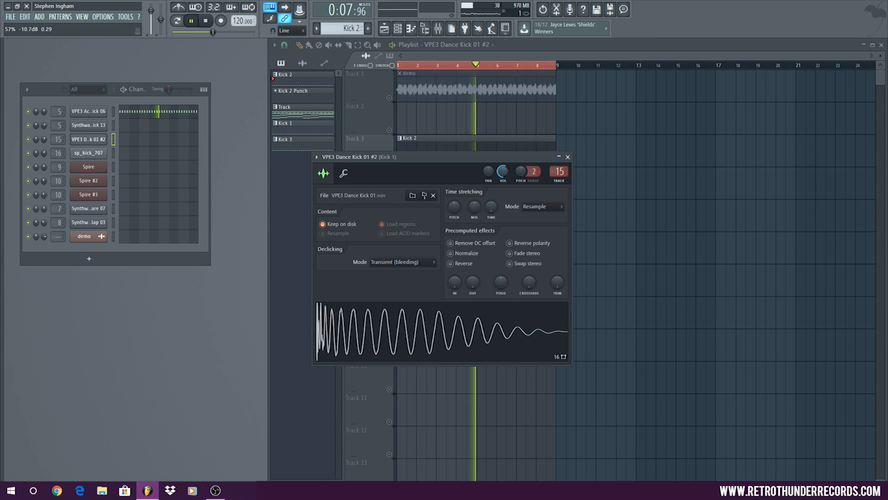
{"action": "left_click", "coordinate": [568, 157]}
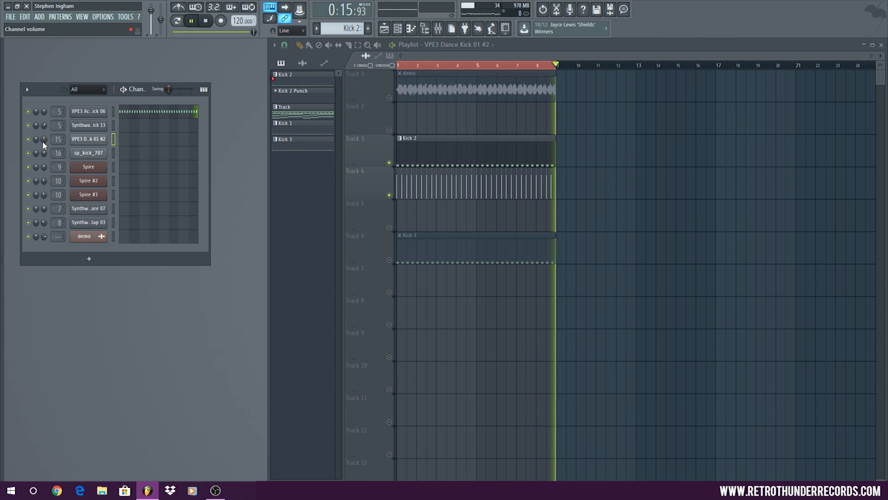
{"action": "left_click_drag", "start_coordinate": [43, 139], "coordinate": [43, 156]}
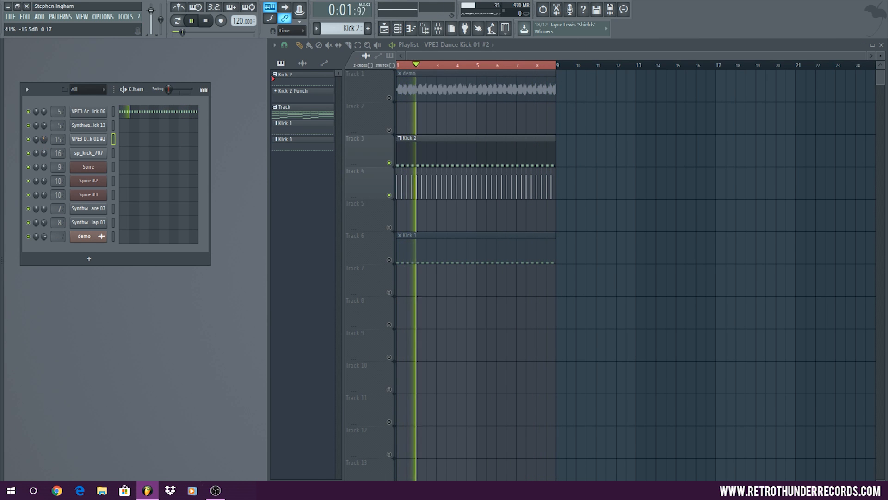
{"action": "left_click", "coordinate": [207, 23]}
Unmute the demo track and adjust the attack layer's channel volume while everything plays together
{"action": "left_click", "coordinate": [389, 98]}
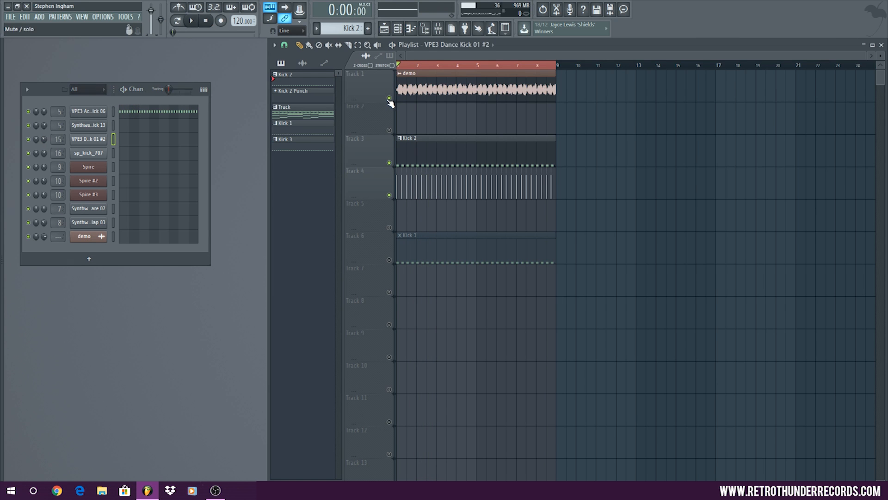
{"action": "left_click", "coordinate": [193, 20]}
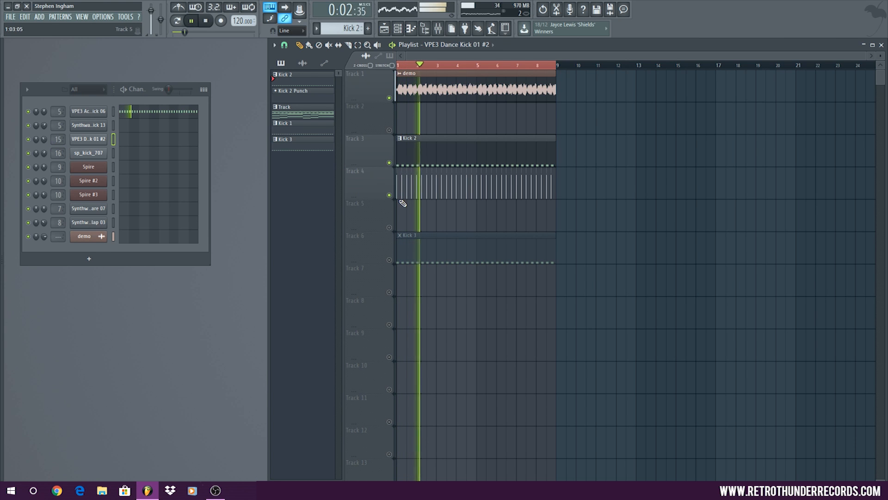
{"action": "double_click", "coordinate": [421, 184]}
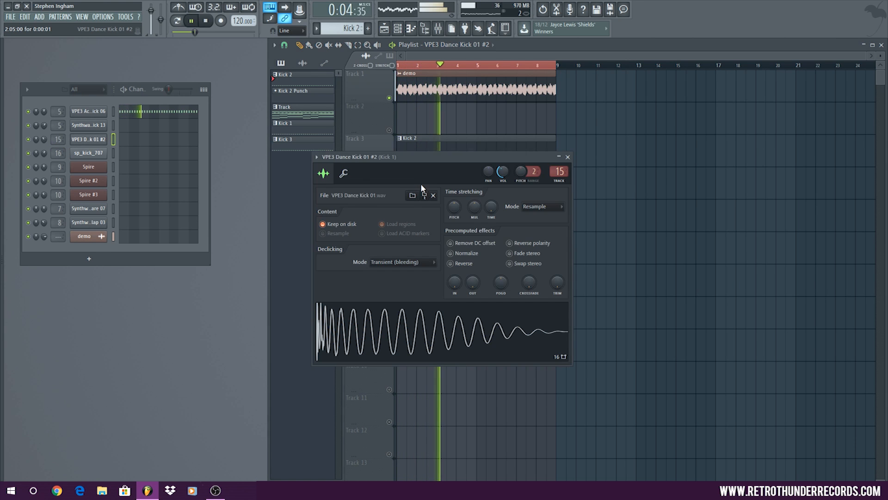
{"action": "left_click", "coordinate": [44, 139]}
{"action": "mouse_move", "coordinate": [43, 139]}
{"action": "left_mouse_down"}
{"action": "mouse_move", "coordinate": [43, 180]}
{"action": "mouse_move", "coordinate": [43, 153]}
{"action": "left_mouse_up"}
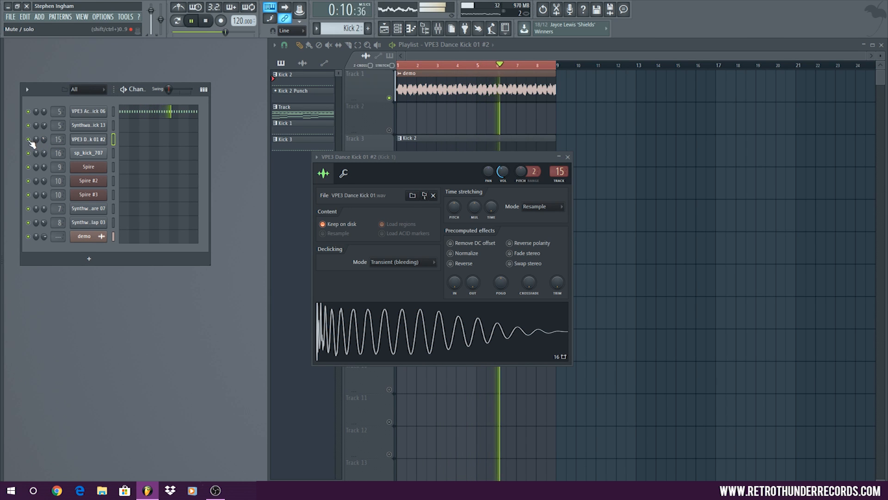
Route the kick layer channels to mixer track 16 and load API-2500 Stereo into its first effect slot
{"action": "left_click", "coordinate": [207, 22]}
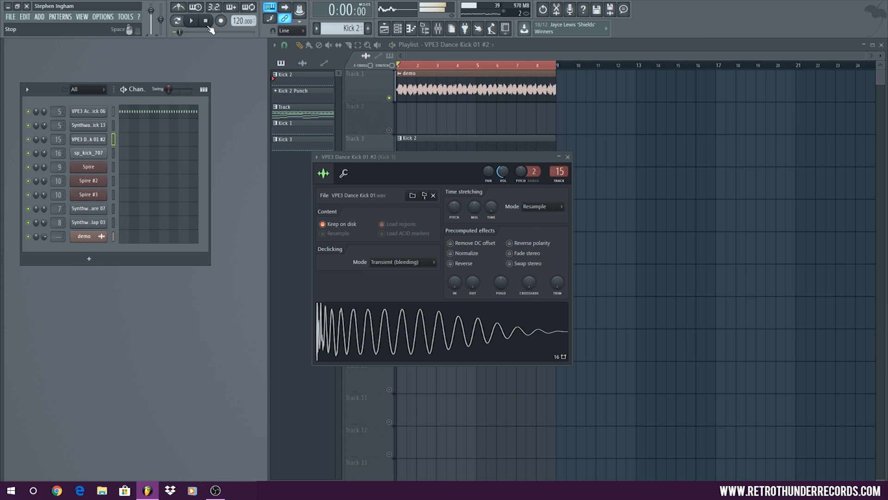
{"action": "double_click", "coordinate": [551, 173]}
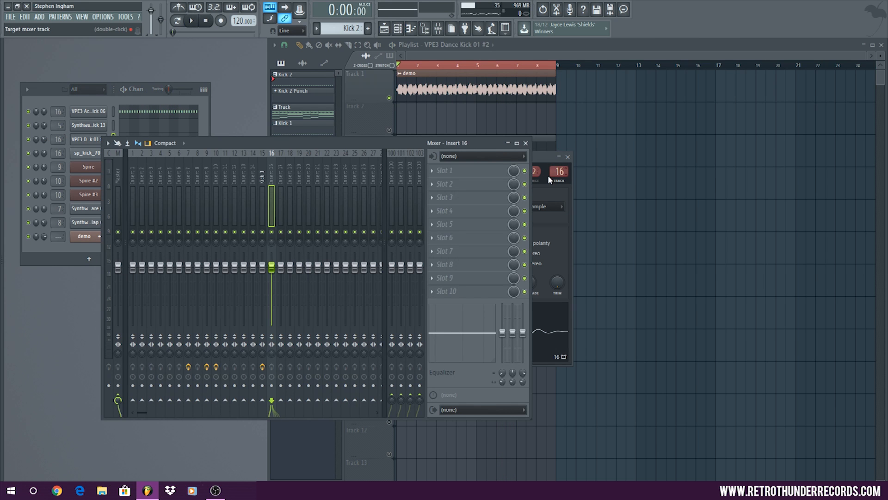
{"action": "left_click", "coordinate": [465, 174]}
{"action": "mouse_move", "coordinate": [590, 225]}
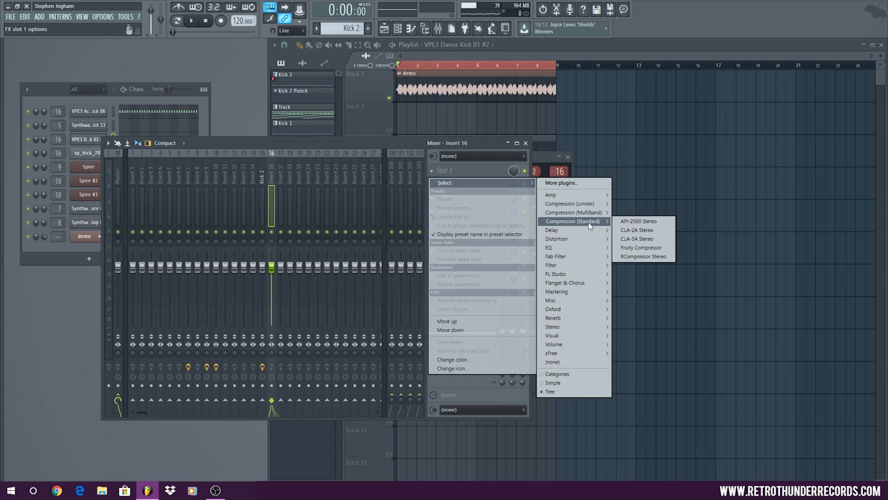
{"action": "left_click", "coordinate": [638, 221]}
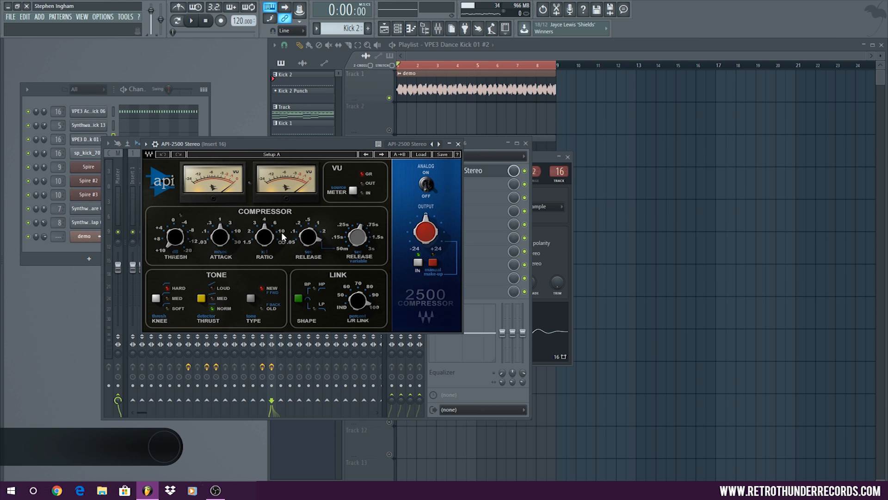
Lower the API-2500 threshold to about 5.81 dB while the loop plays, and stop playback
{"action": "left_click", "coordinate": [191, 20]}
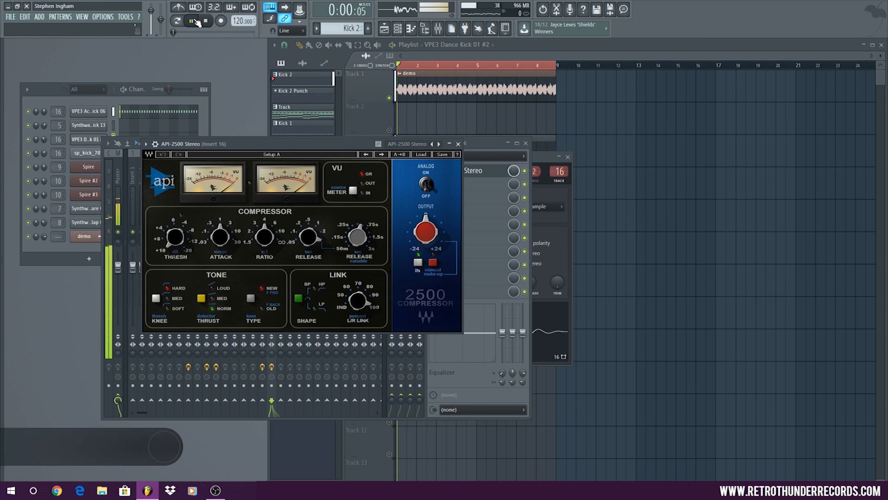
{"action": "left_click_drag", "start_coordinate": [175, 236], "coordinate": [175, 225]}
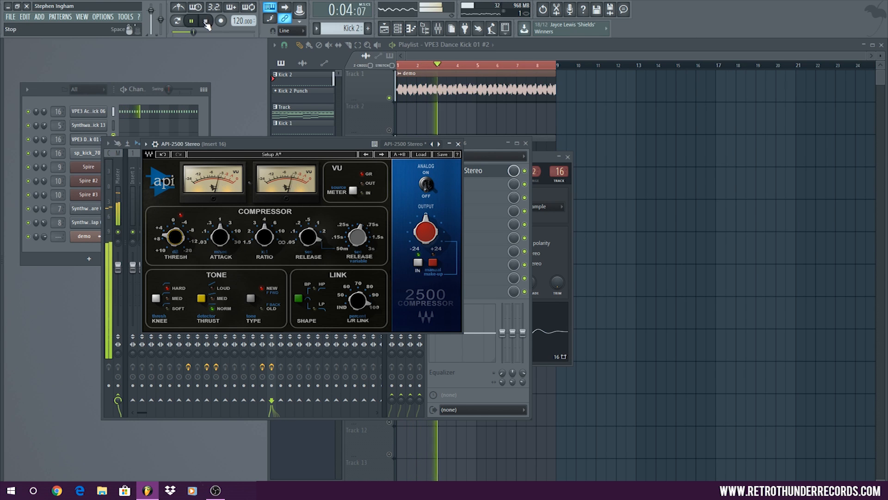
{"action": "key", "text": "space"}
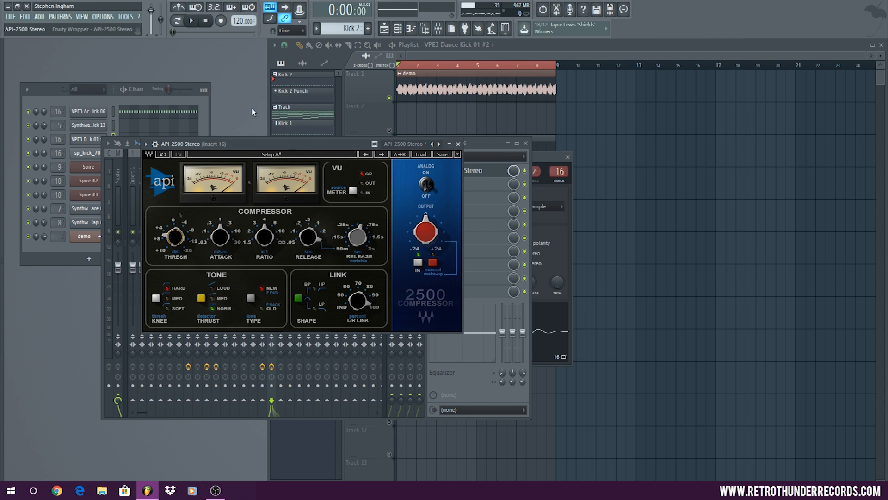
Replay the loop, enable manual make-up on the compressor, and raise its output slightly above 0
{"action": "key", "text": "space"}
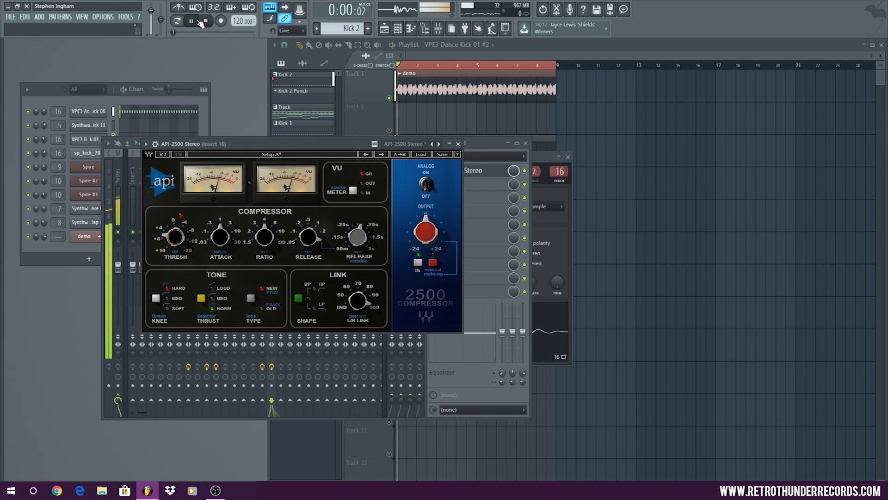
{"action": "left_click", "coordinate": [170, 239]}
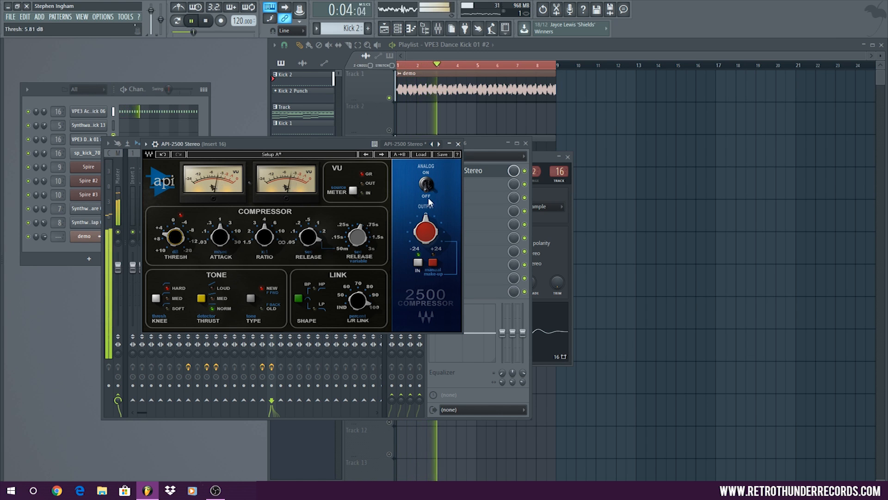
{"action": "left_click", "coordinate": [433, 262]}
{"action": "left_click_drag", "start_coordinate": [418, 228], "coordinate": [418, 217]}
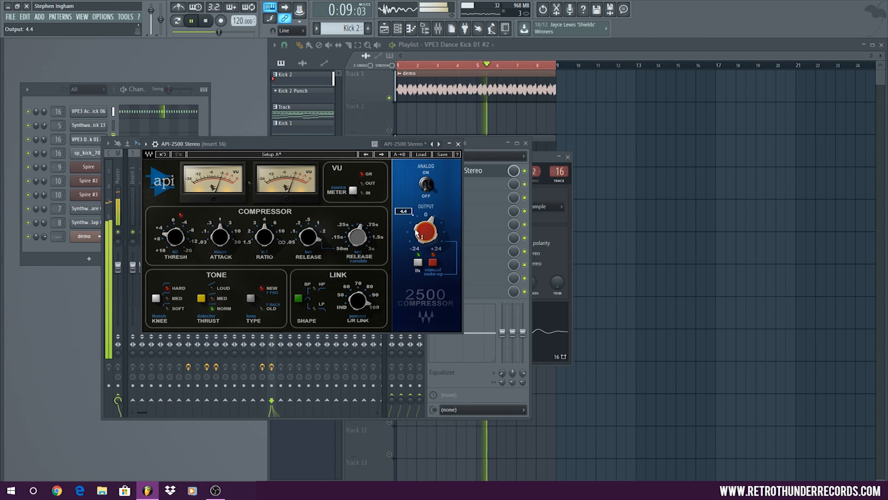
Close the compressor, mixer and channel settings windows, and route the sp_kick_707 channel to mixer track 17
{"action": "left_click", "coordinate": [458, 143]}
{"action": "left_click", "coordinate": [525, 144]}
{"action": "left_click", "coordinate": [567, 157]}
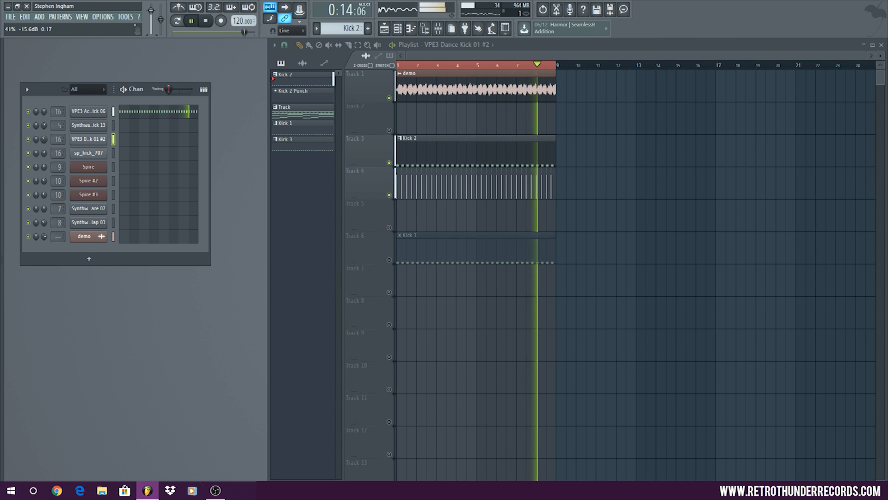
{"action": "left_click_drag", "start_coordinate": [54, 155], "coordinate": [43, 140]}
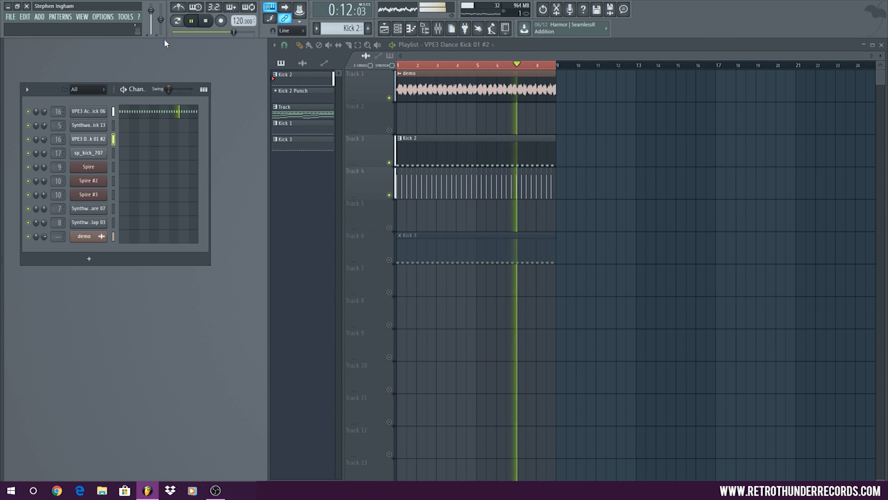
Set the VPE3 Acoustic Kick 06 channel volume to 61%, stop playback, and check that channel's sample settings
{"action": "left_click_drag", "start_coordinate": [45, 111], "coordinate": [44, 119]}
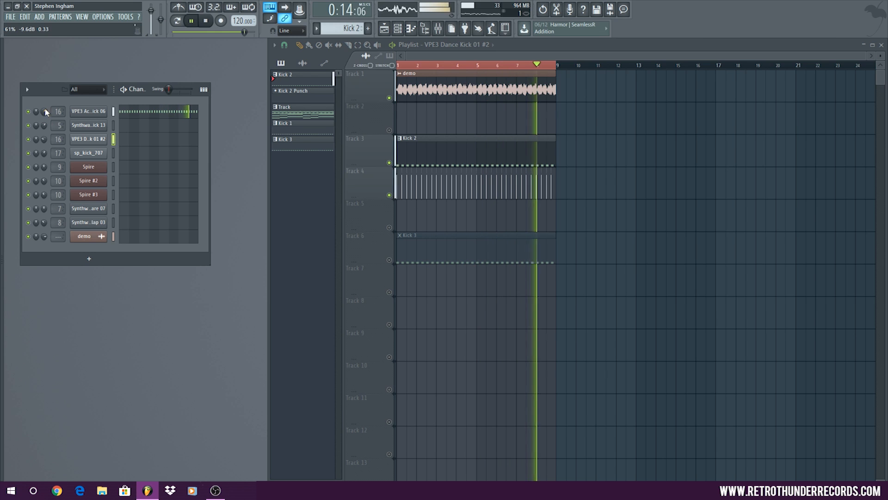
{"action": "key", "text": "space"}
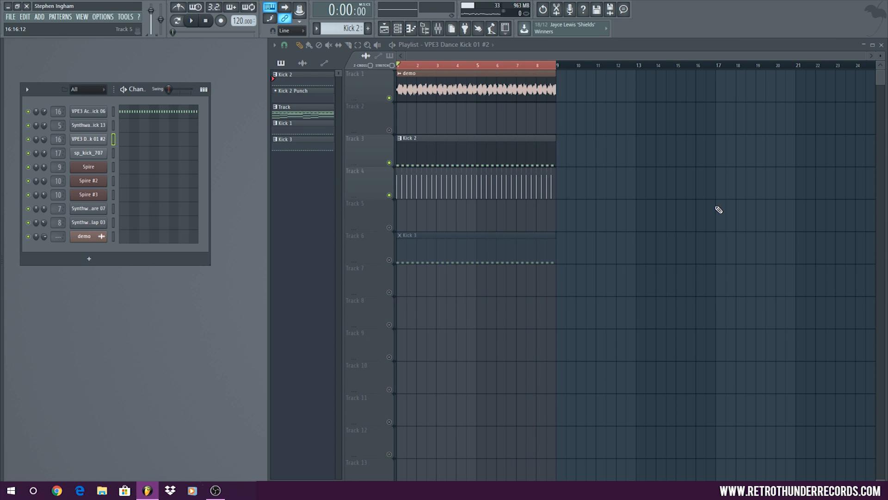
{"action": "left_click", "coordinate": [98, 115]}
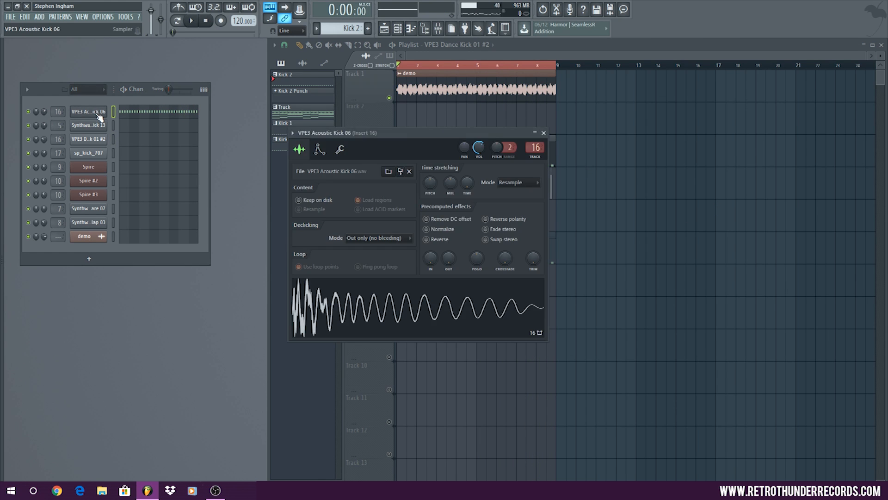
{"action": "left_click", "coordinate": [543, 133]}
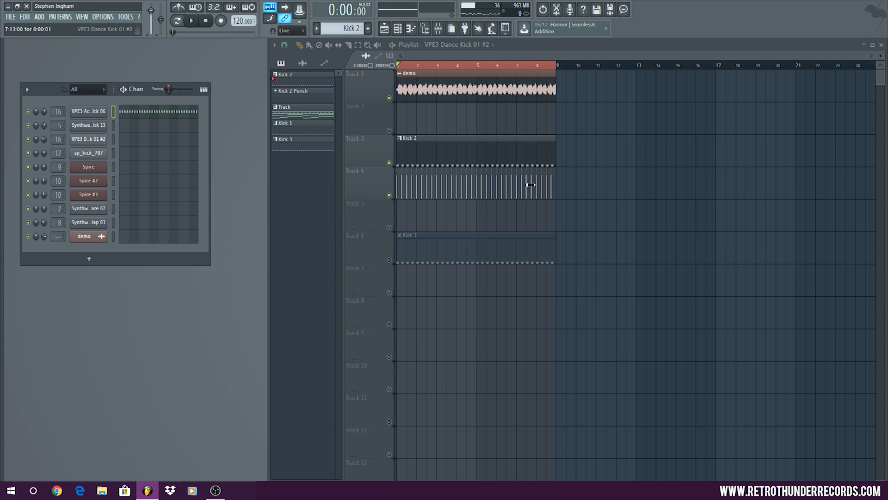
Replace the Kick 2 clip and the attack clips in the playlist with the Kick 3 clip, placed unmuted on Track 3
{"action": "left_click", "coordinate": [430, 247]}
{"action": "left_click", "coordinate": [390, 163]}
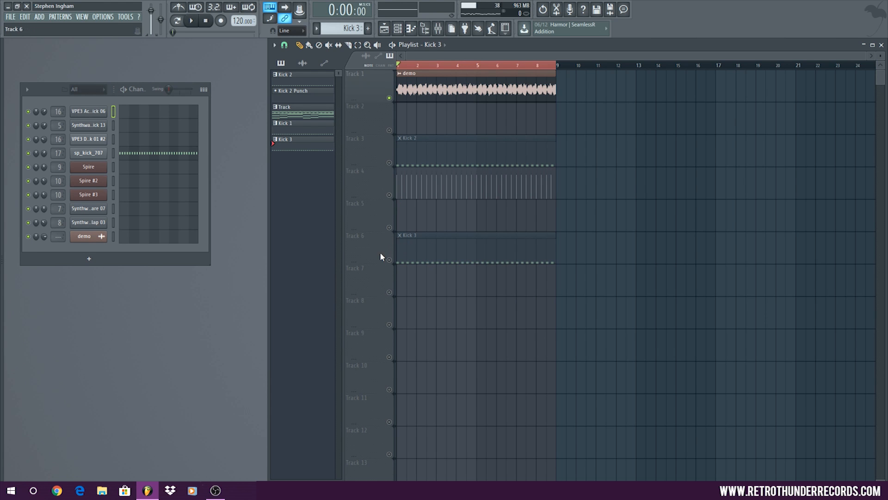
{"action": "right_click", "coordinate": [416, 184]}
{"action": "right_click", "coordinate": [434, 154]}
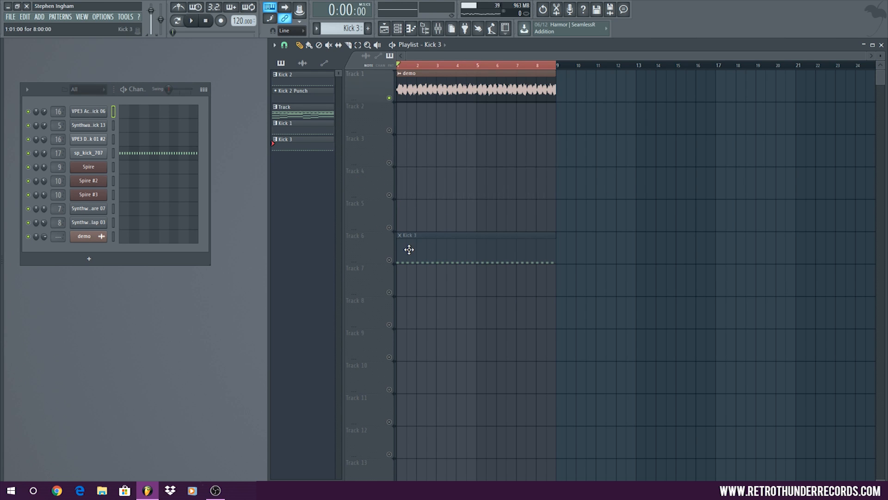
{"action": "left_click", "coordinate": [388, 164]}
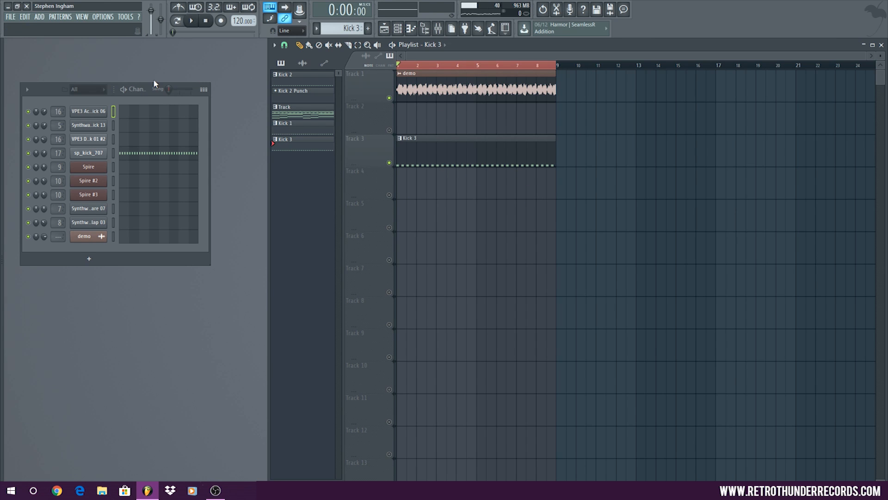
Play the demo with Kick 3, open the sp_kick_707 channel settings, and stop playback
{"action": "left_click", "coordinate": [193, 23]}
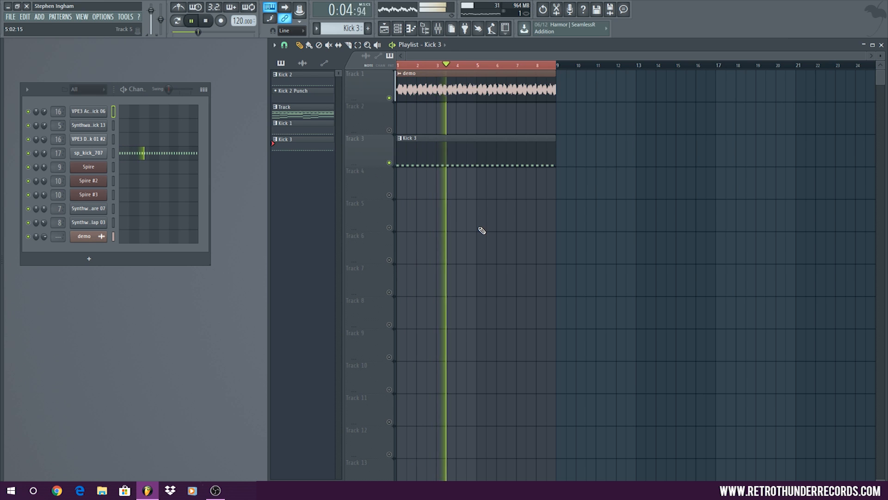
{"action": "left_click", "coordinate": [89, 153]}
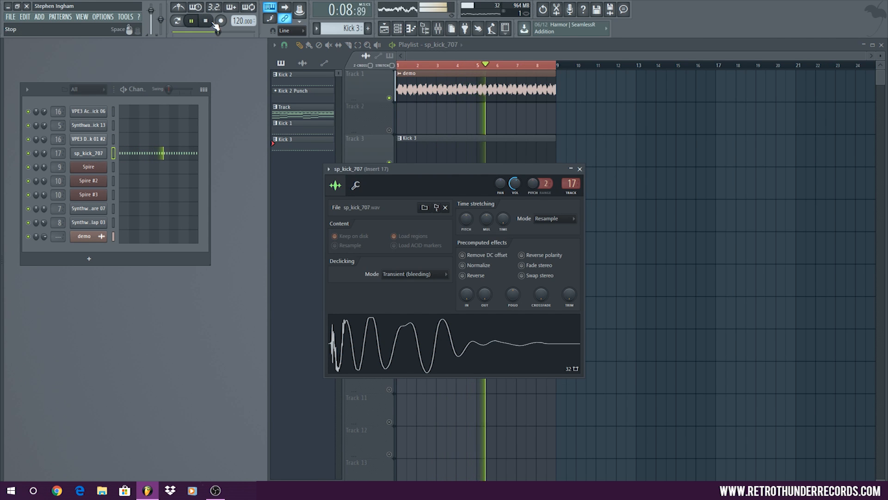
{"action": "left_click", "coordinate": [207, 21]}
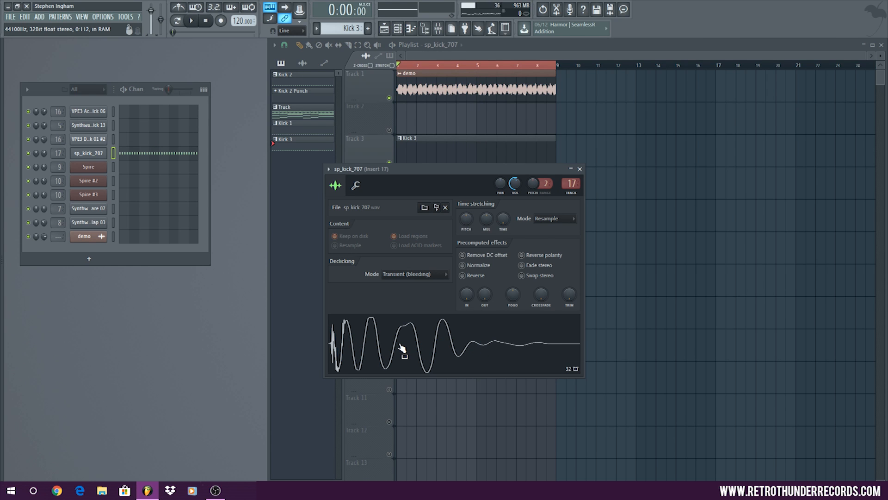
Load FabFilter Pro-Q 2 into effect slot 3 of mixer track 17, close the mixer, and reposition the open windows
{"action": "double_click", "coordinate": [571, 184]}
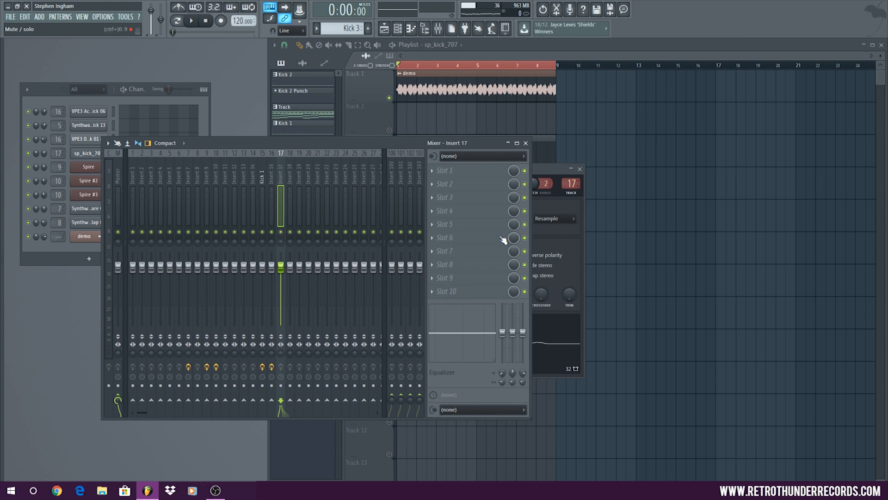
{"action": "left_click", "coordinate": [475, 199]}
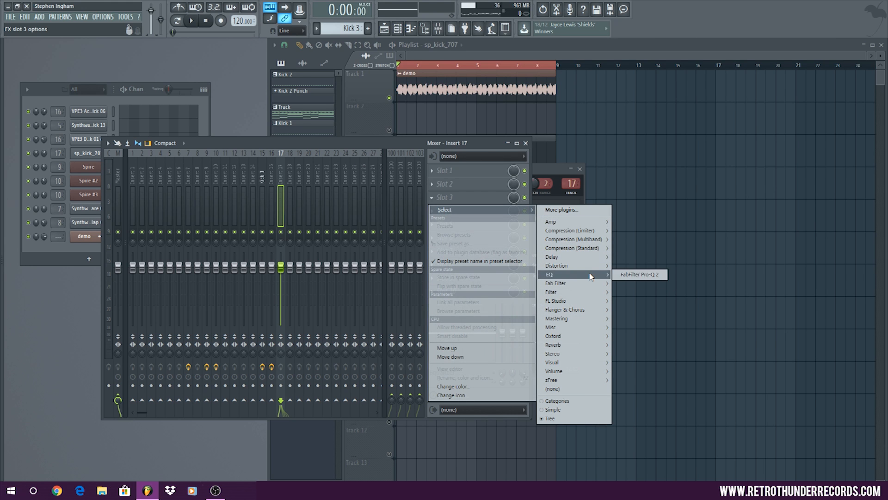
{"action": "left_click", "coordinate": [629, 275]}
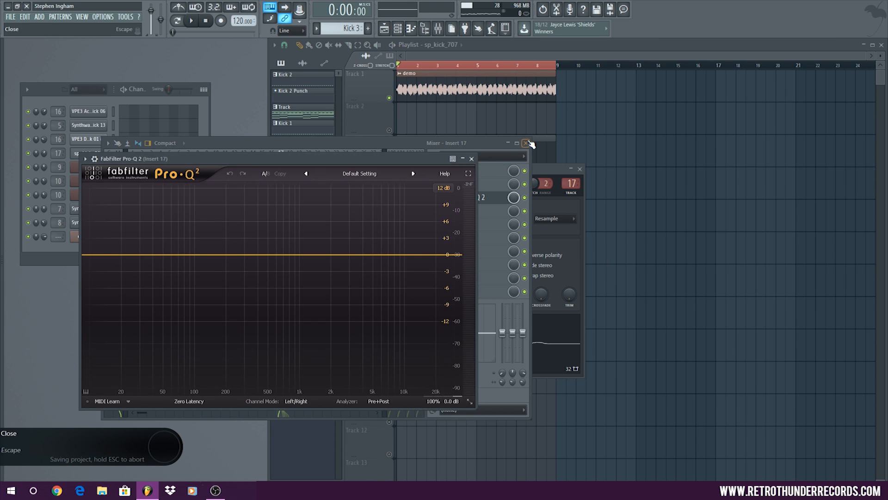
{"action": "left_click", "coordinate": [527, 143]}
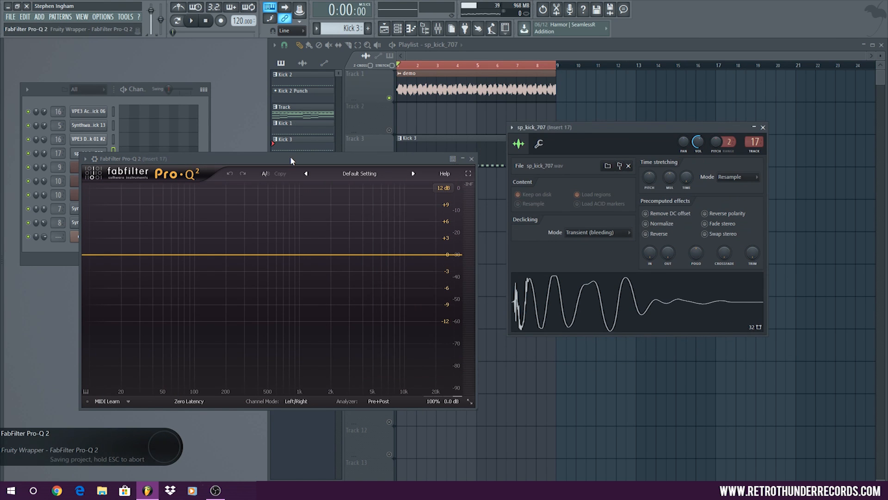
{"action": "left_click_drag", "start_coordinate": [291, 160], "coordinate": [280, 100]}
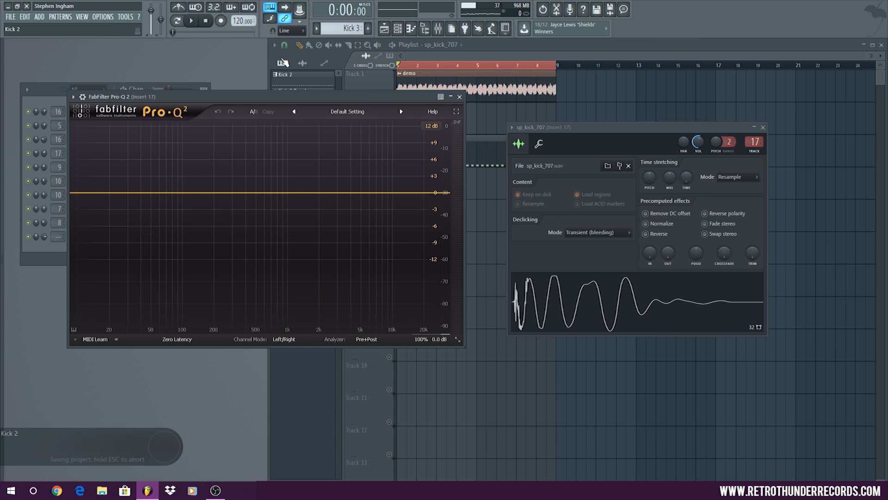
While the loop plays, add a bell boost of about +2.33 dB near 7700 Hz in Pro-Q 2, and close the EQ and stop playback
{"action": "key", "text": "space"}
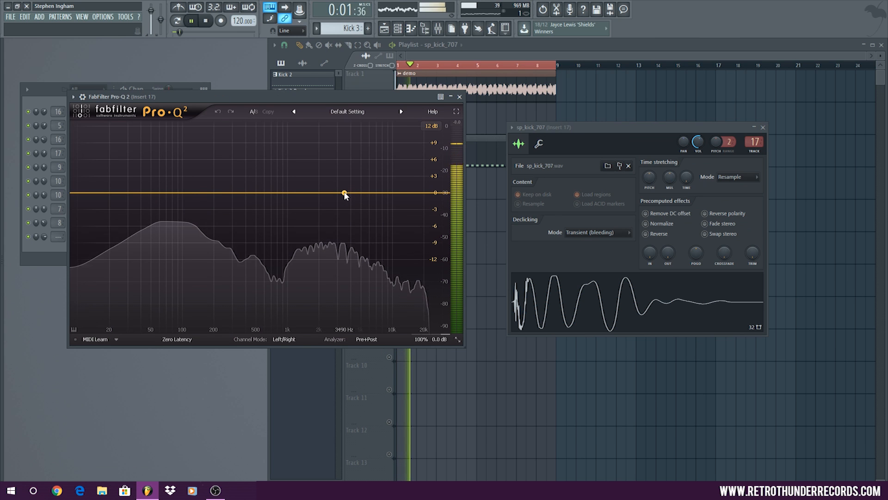
{"action": "left_click", "coordinate": [369, 193]}
{"action": "mouse_move", "coordinate": [369, 193]}
{"action": "left_mouse_down"}
{"action": "mouse_move", "coordinate": [379, 176]}
{"action": "mouse_move", "coordinate": [377, 185]}
{"action": "left_mouse_up"}
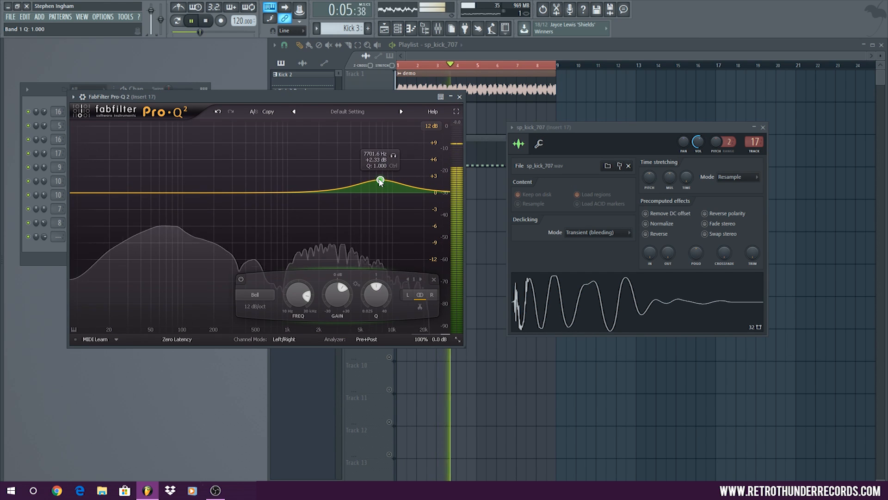
{"action": "left_click", "coordinate": [460, 97]}
{"action": "left_click", "coordinate": [205, 21]}
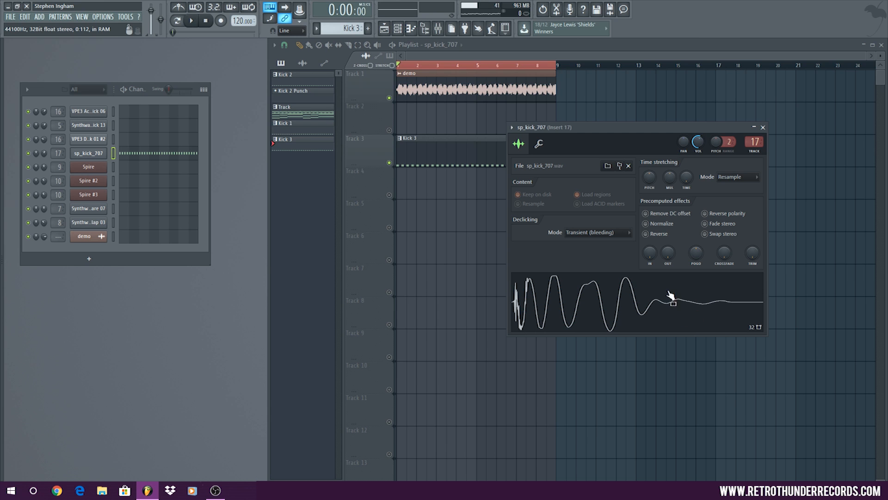
Load API-2500 Stereo into effect slot 4 of mixer track 17, after the EQ
{"action": "double_click", "coordinate": [755, 142]}
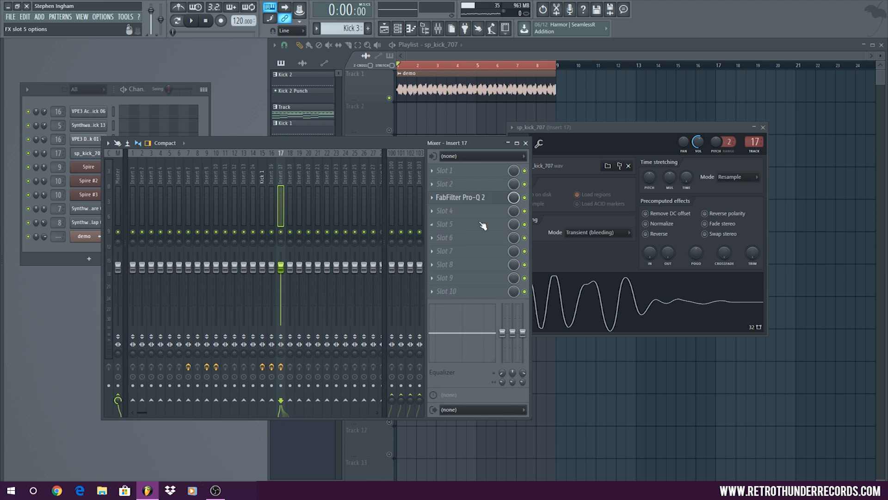
{"action": "left_click", "coordinate": [444, 210]}
{"action": "mouse_move", "coordinate": [585, 268]}
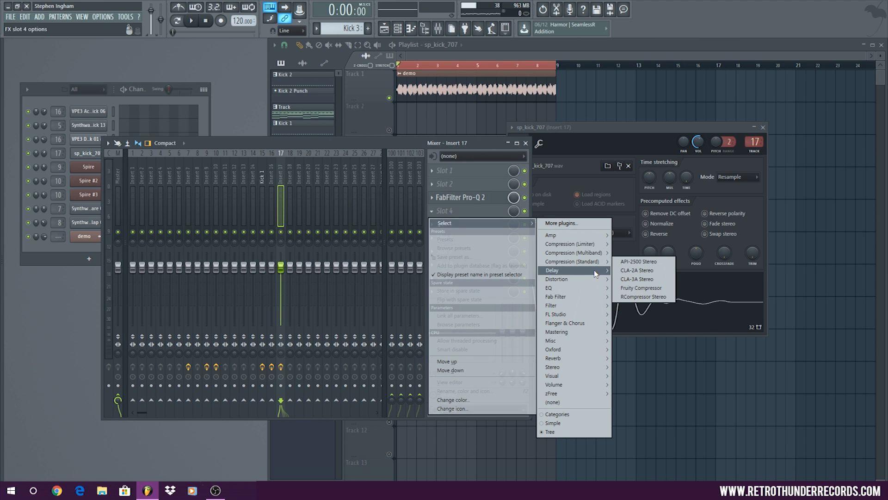
{"action": "left_click", "coordinate": [625, 262]}
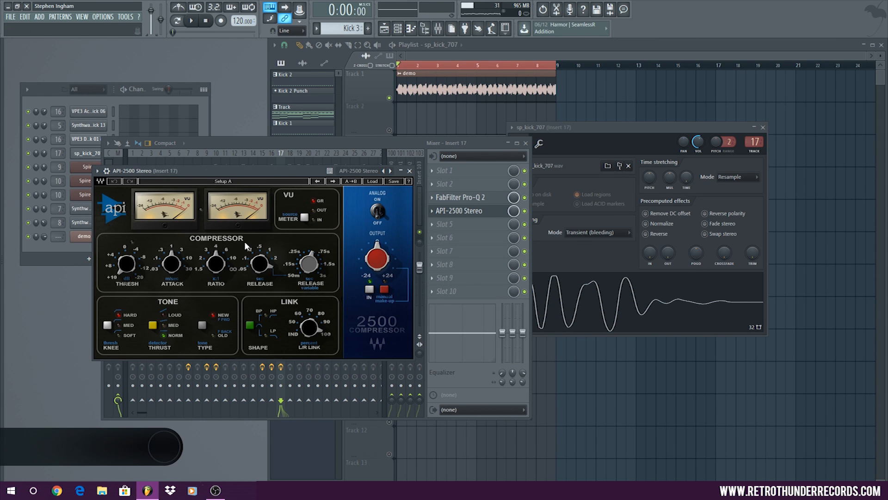
{"action": "left_click_drag", "start_coordinate": [274, 172], "coordinate": [301, 159]}
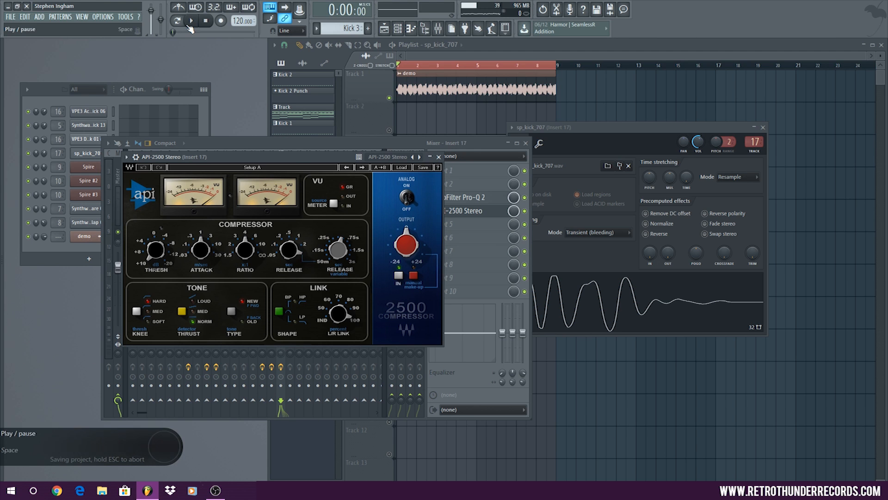
Play the loop and set the API-2500 threshold to about 8.99 dB and its attack to 3 ms
{"action": "key", "text": "space"}
{"action": "left_click_drag", "start_coordinate": [156, 250], "coordinate": [156, 267]}
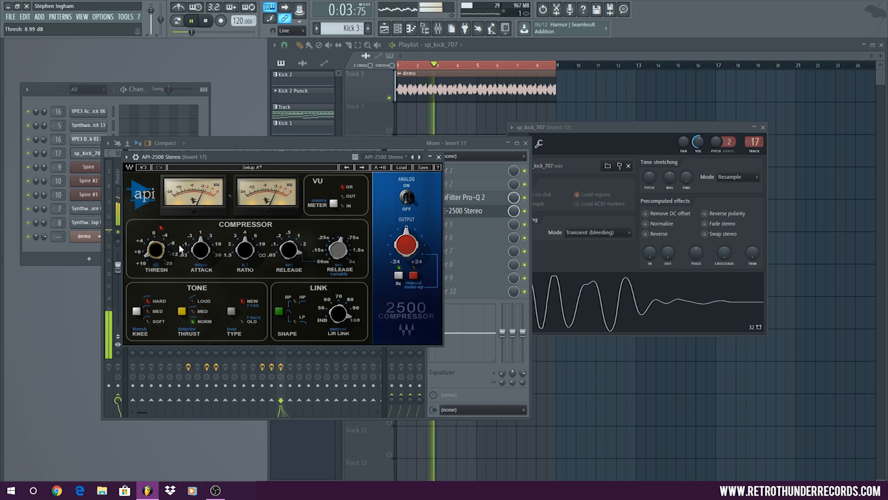
{"action": "left_click_drag", "start_coordinate": [201, 250], "coordinate": [201, 241]}
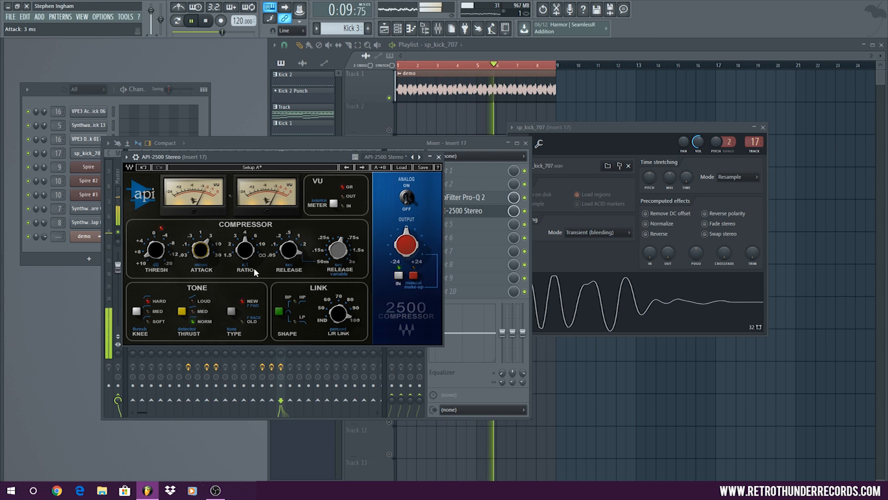
Enable manual make-up on the compressor, fine-tune its threshold, and raise its output slightly above 0
{"action": "left_click", "coordinate": [413, 275]}
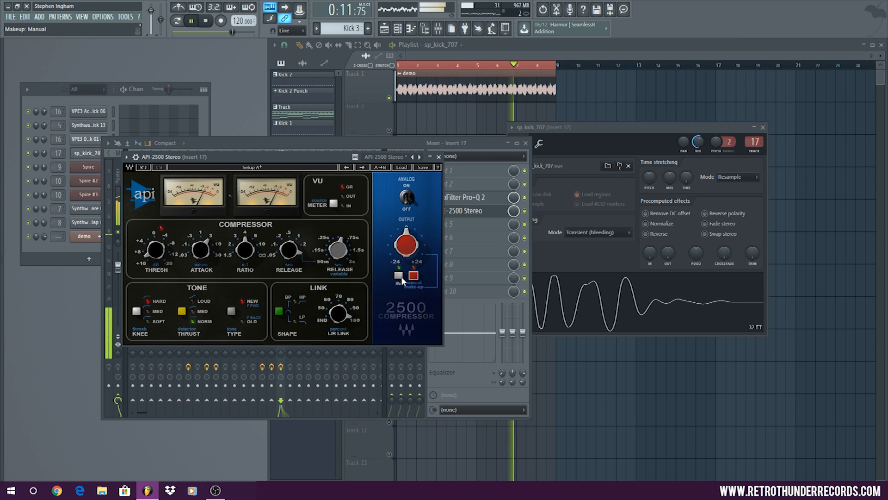
{"action": "left_click_drag", "start_coordinate": [159, 252], "coordinate": [159, 249]}
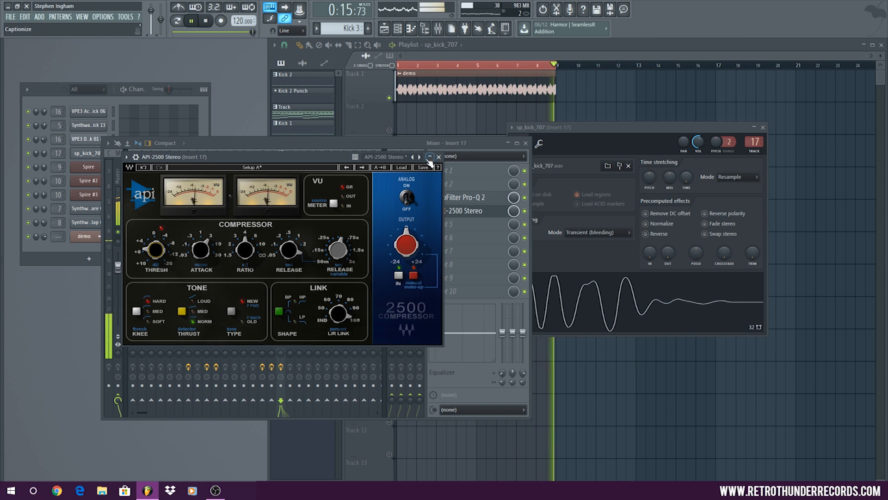
{"action": "mouse_move", "coordinate": [318, 156]}
{"action": "left_mouse_down"}
{"action": "mouse_move", "coordinate": [325, 353]}
{"action": "mouse_move", "coordinate": [329, 307]}
{"action": "mouse_move", "coordinate": [303, 148]}
{"action": "left_mouse_up"}
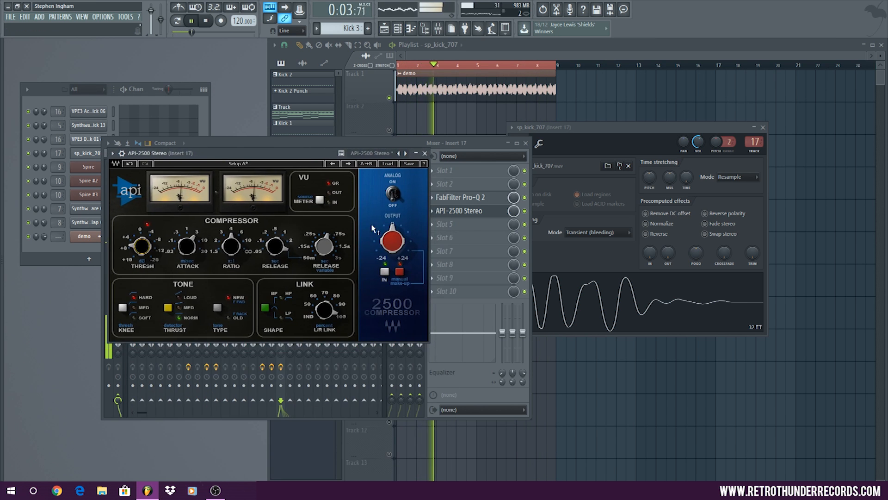
{"action": "mouse_move", "coordinate": [385, 242]}
{"action": "left_mouse_down"}
{"action": "mouse_move", "coordinate": [385, 226]}
{"action": "mouse_move", "coordinate": [374, 249]}
{"action": "mouse_move", "coordinate": [385, 240]}
{"action": "left_mouse_up"}
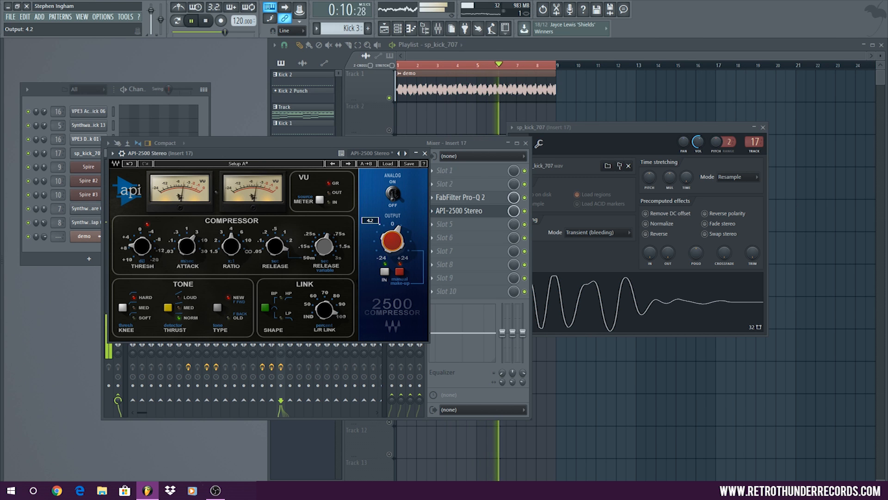
Close the compressor, mixer and sp_kick_707 settings windows, and stop playback
{"action": "left_click", "coordinate": [424, 152]}
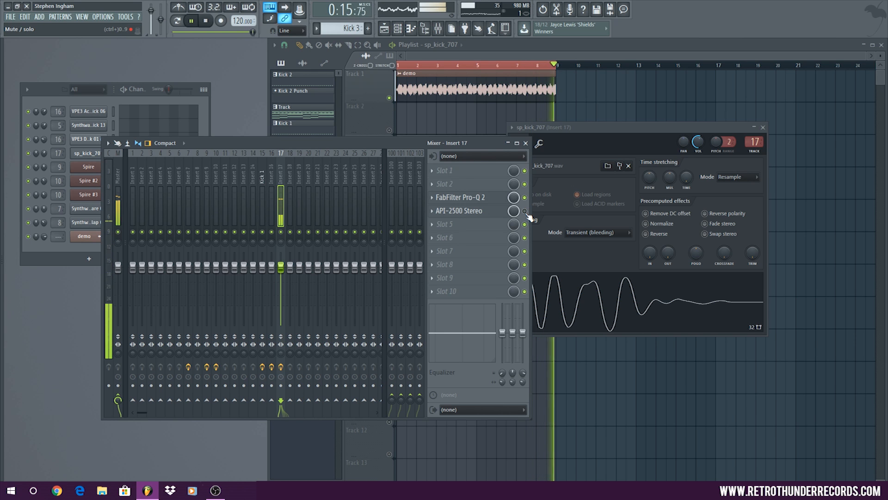
{"action": "left_click", "coordinate": [525, 143]}
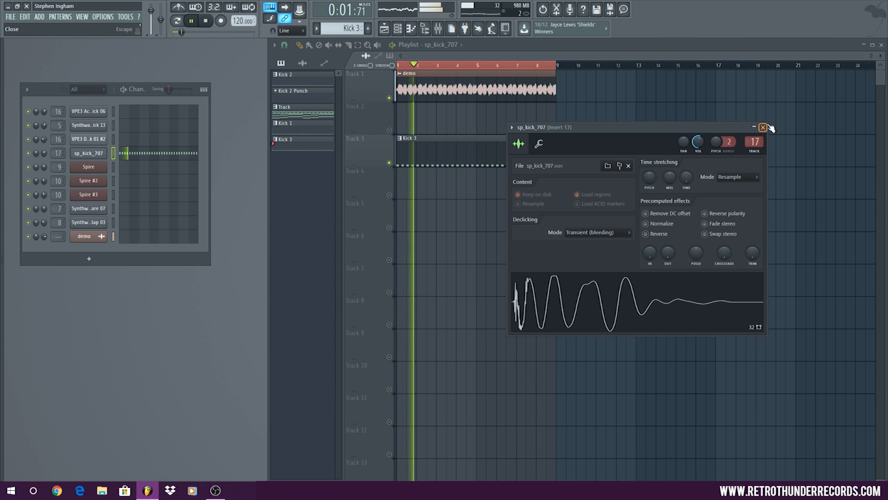
{"action": "left_click", "coordinate": [763, 127]}
{"action": "left_click", "coordinate": [206, 20]}
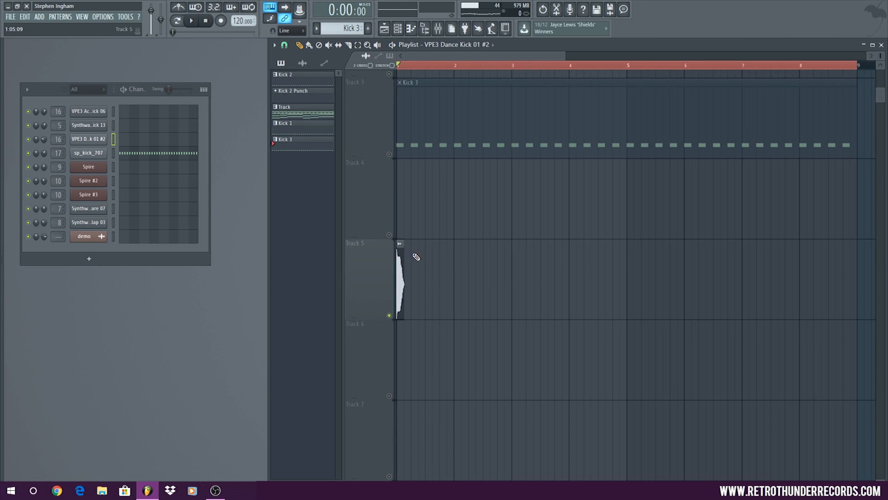
Place VPE3 Dance Kick 01 #2 attack clips on the beats of bar 1 in playlist Track 5
{"action": "left_click", "coordinate": [414, 255]}
{"action": "left_click", "coordinate": [429, 258]}
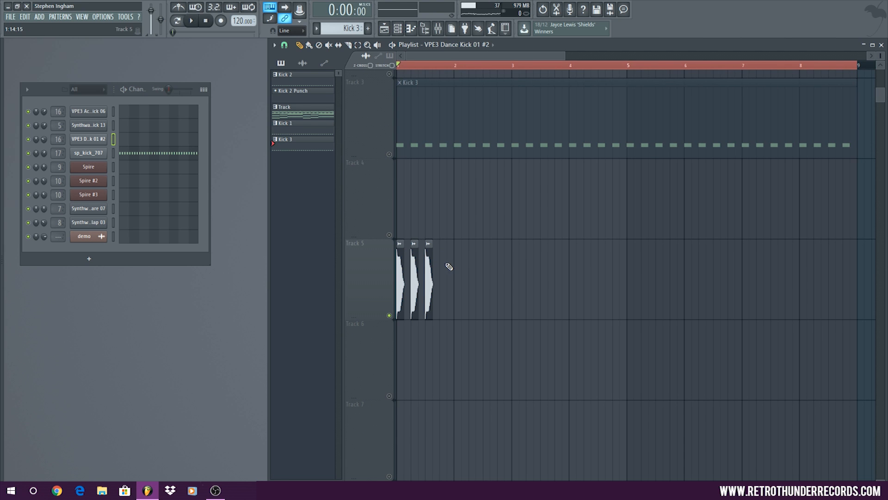
{"action": "left_click", "coordinate": [444, 262]}
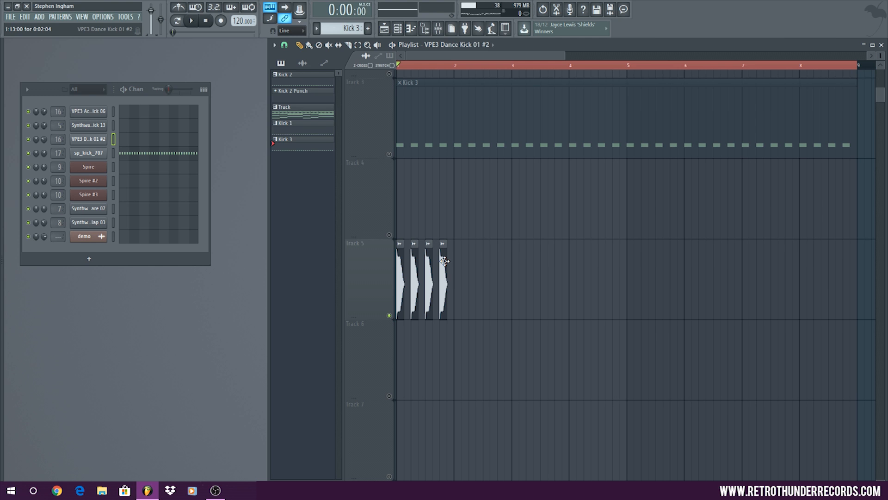
Set the playlist loop region to bar 1 and play back the VPE3 Dance Kick 01 #2 clips
{"action": "left_click_drag", "start_coordinate": [402, 73], "coordinate": [453, 73]}
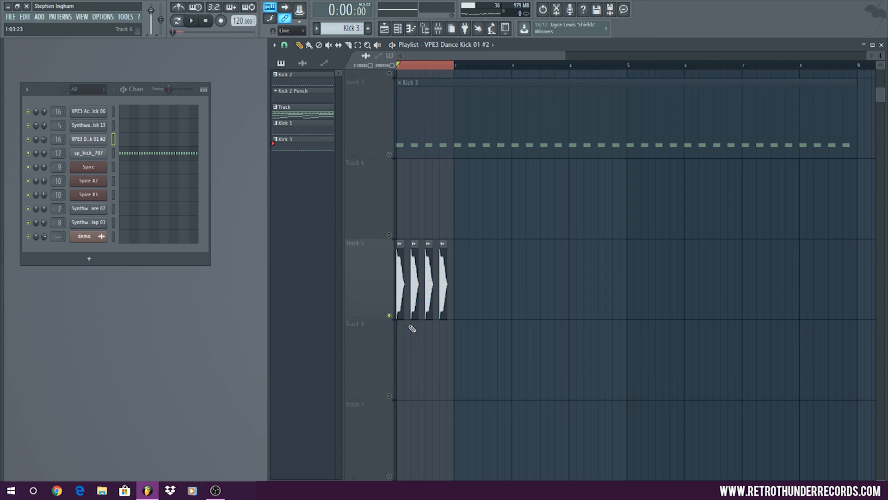
{"action": "key", "text": "space"}
{"action": "scroll", "coordinate": [301, 207], "scroll_direction": "up", "scroll_amount": 5}
{"action": "key", "text": "space"}
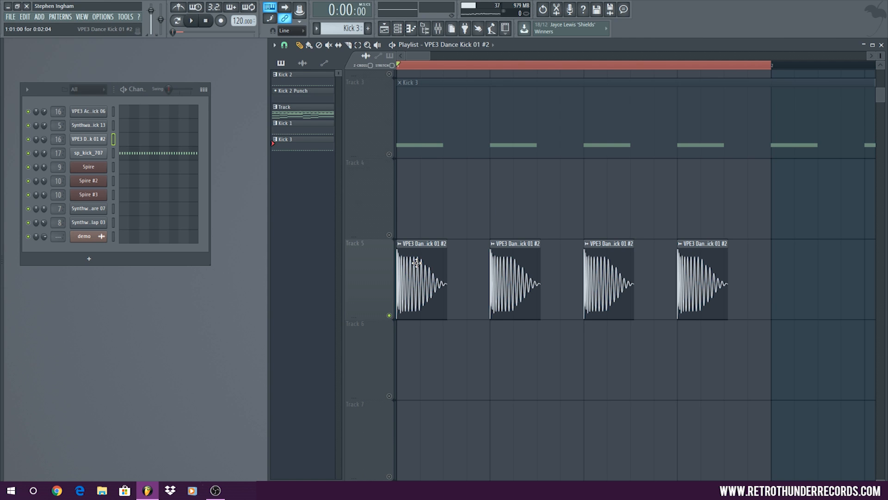
Open the mixer and load FabFilter Pro-Q 2 into slot 2 of Insert 24
{"action": "left_click", "coordinate": [82, 17]}
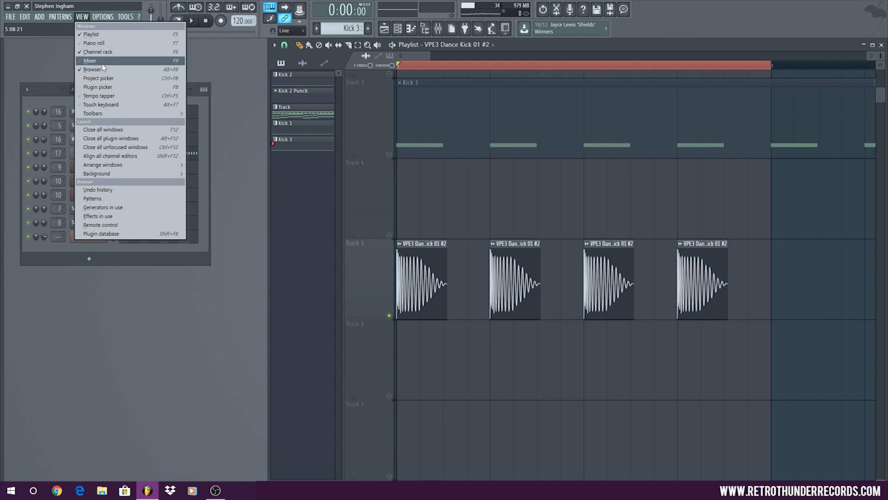
{"action": "left_click", "coordinate": [93, 65]}
{"action": "left_click", "coordinate": [345, 175]}
{"action": "left_click", "coordinate": [468, 185]}
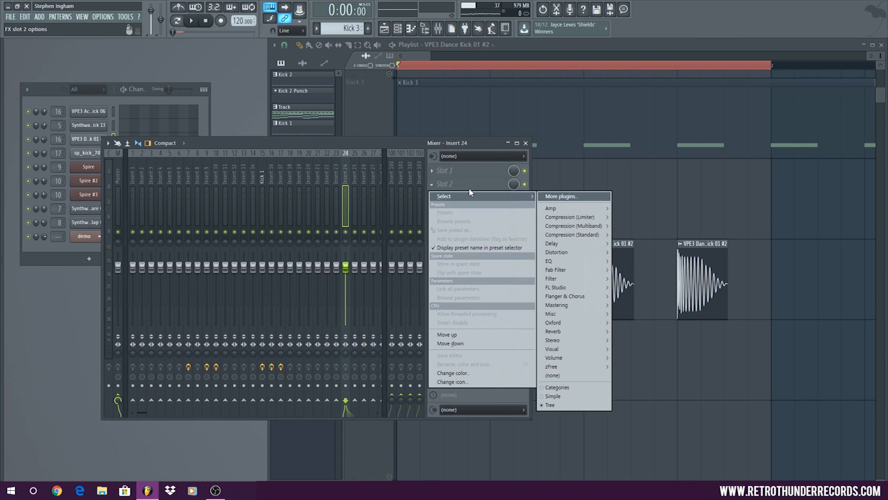
{"action": "mouse_move", "coordinate": [573, 261]}
{"action": "left_click", "coordinate": [634, 262]}
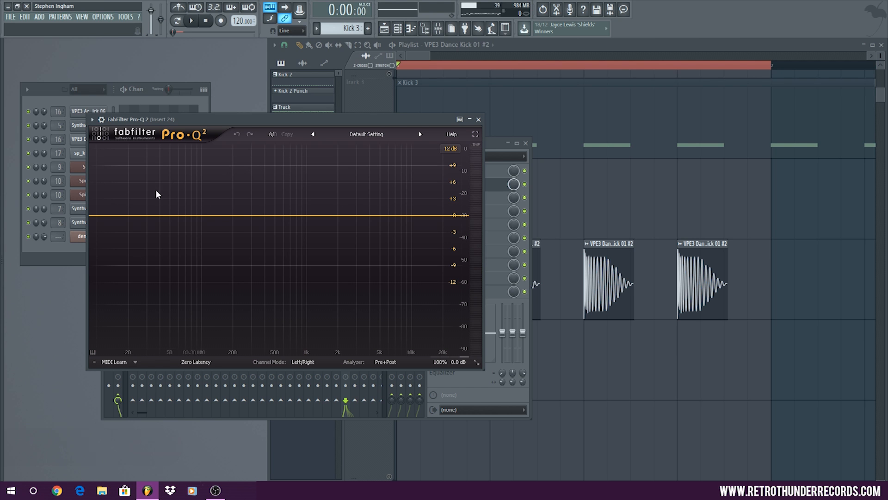
{"action": "left_click_drag", "start_coordinate": [159, 215], "coordinate": [185, 201]}
{"action": "right_click", "coordinate": [185, 202]}
{"action": "left_click", "coordinate": [212, 263]}
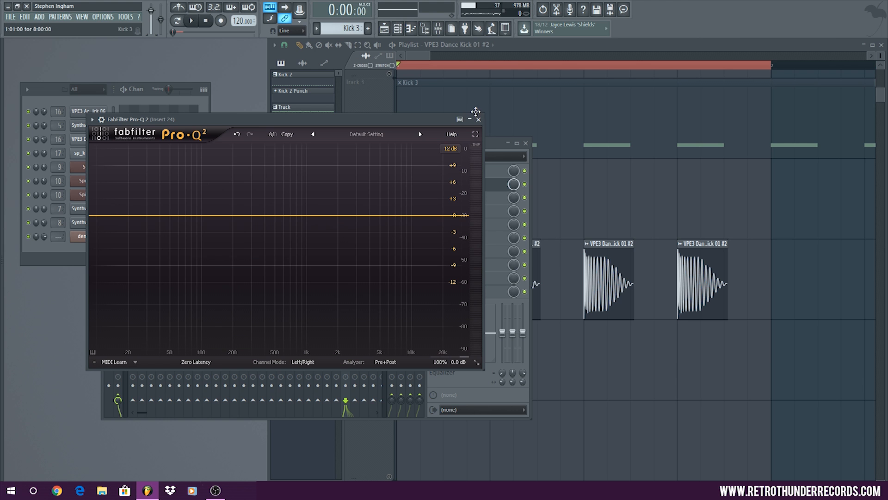
Close the Pro-Q 2 and mixer windows, and set the VPE3 Dance Kick 01 #2 sample's declicking mode to Generic (bleeding)
{"action": "left_click", "coordinate": [526, 143]}
{"action": "left_click", "coordinate": [479, 119]}
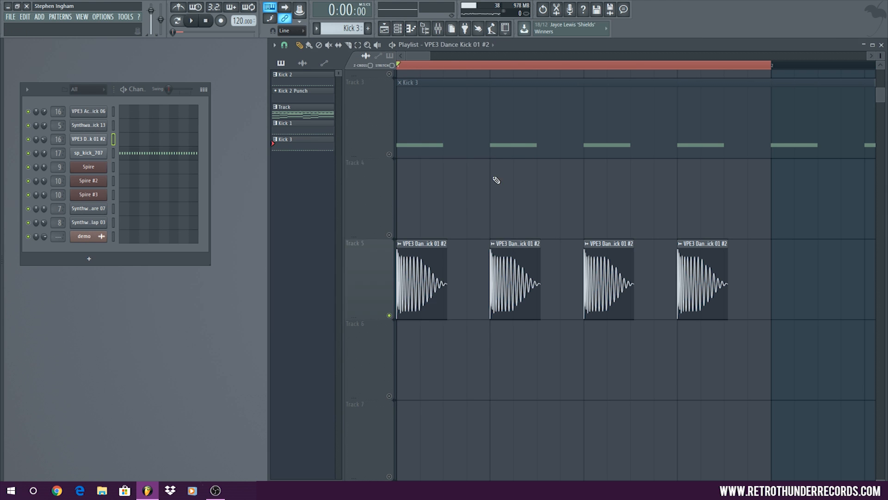
{"action": "double_click", "coordinate": [516, 261]}
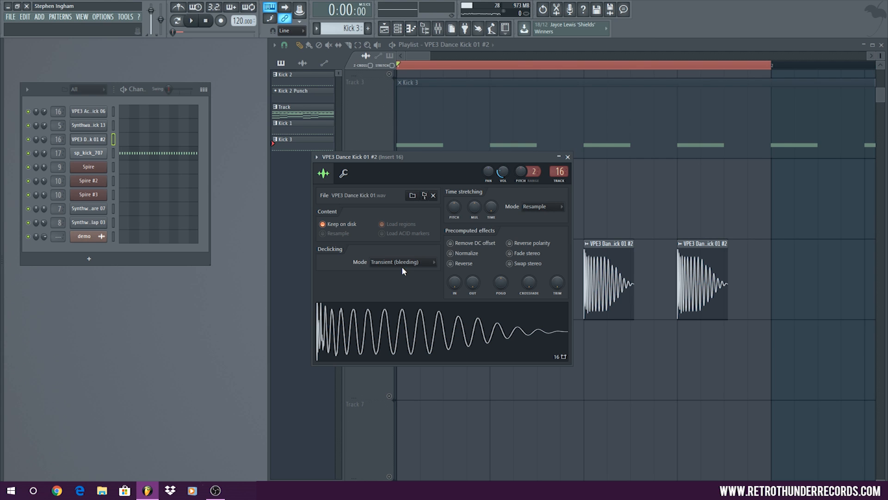
{"action": "left_click", "coordinate": [403, 262]}
{"action": "left_click", "coordinate": [406, 300]}
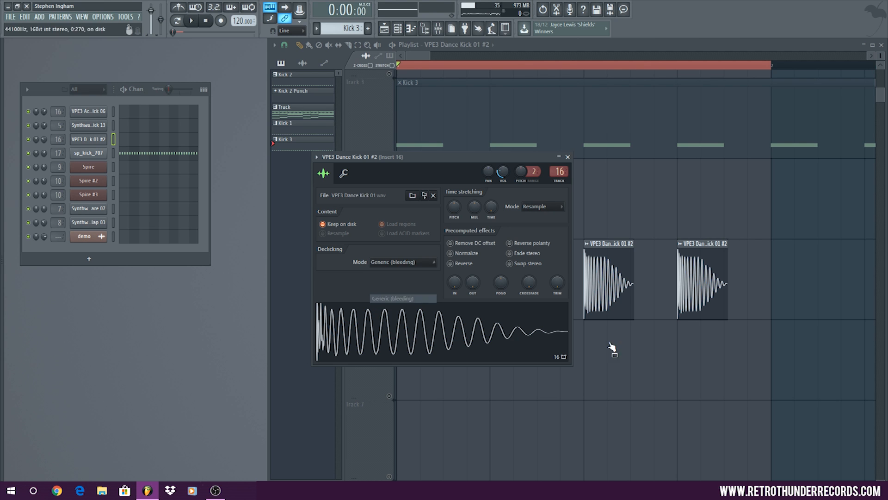
Select all four kick clips in Track 5, lengthen them slightly to include the full tail during playback, and clear the selection
{"action": "right_click", "coordinate": [746, 345]}
{"action": "left_click_drag", "start_coordinate": [793, 346], "coordinate": [337, 255]}
{"action": "key", "text": "space"}
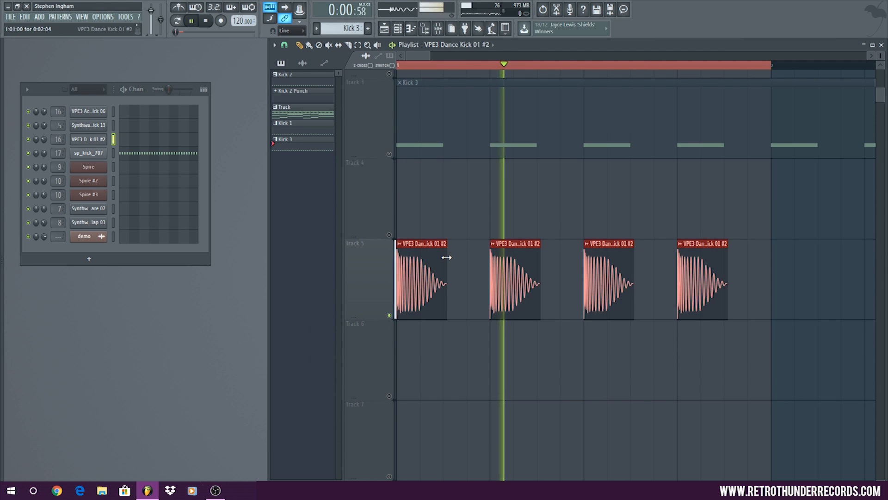
{"action": "mouse_move", "coordinate": [447, 257]}
{"action": "left_mouse_down"}
{"action": "mouse_move", "coordinate": [413, 258]}
{"action": "mouse_move", "coordinate": [454, 251]}
{"action": "left_mouse_up"}
{"action": "key", "text": "space"}
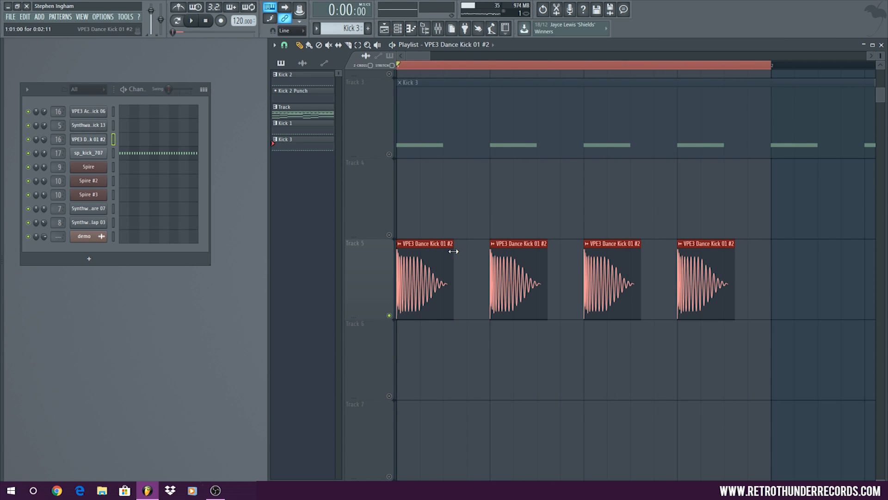
{"action": "left_click", "coordinate": [450, 194], "text": "ctrl"}
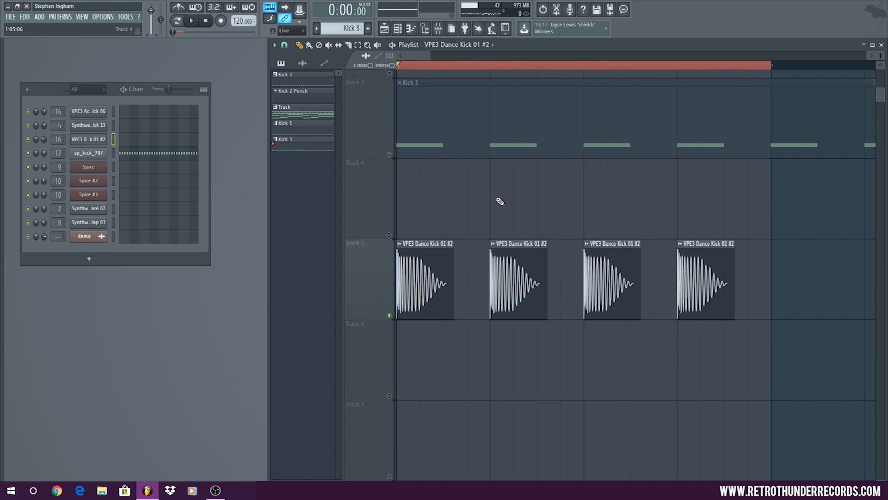
{"action": "scroll", "coordinate": [501, 197], "scroll_direction": "up", "scroll_amount": 1}
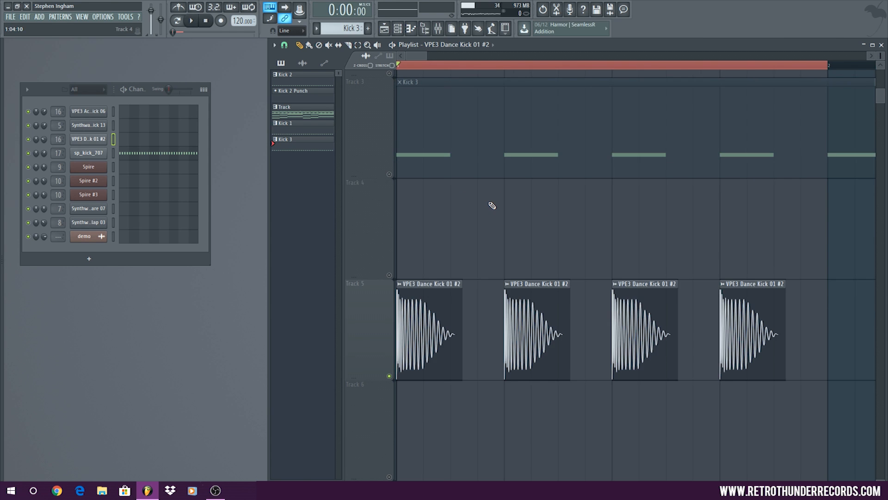
{"action": "scroll", "coordinate": [494, 206], "scroll_direction": "down", "scroll_amount": 6}
{"action": "scroll", "coordinate": [497, 204], "scroll_direction": "up", "scroll_amount": 6}
{"action": "scroll", "coordinate": [545, 190], "scroll_direction": "down", "scroll_amount": 3}
{"action": "scroll", "coordinate": [543, 177], "scroll_direction": "up", "scroll_amount": 3}
{"action": "scroll", "coordinate": [482, 213], "scroll_direction": "down", "scroll_amount": 3}
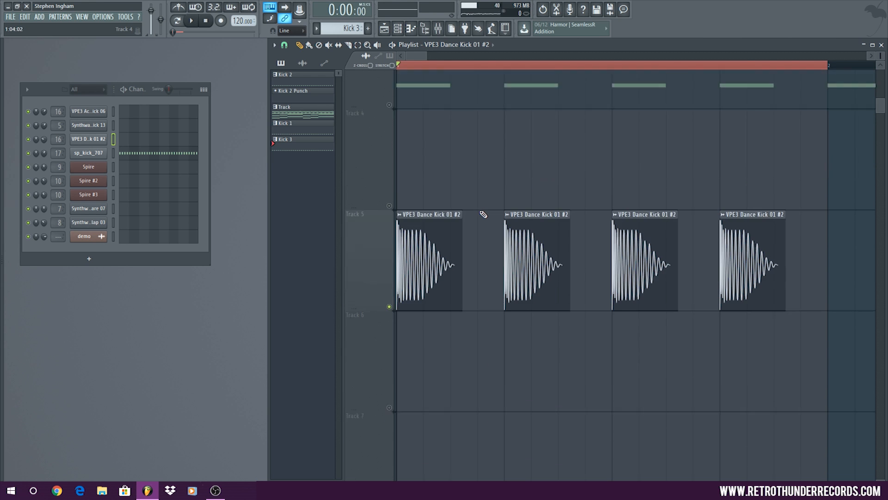
Open the mixer track assigned to VPE3 Dance Kick 01 #2 and bypass its API-2500 Stereo compressor
{"action": "double_click", "coordinate": [438, 216]}
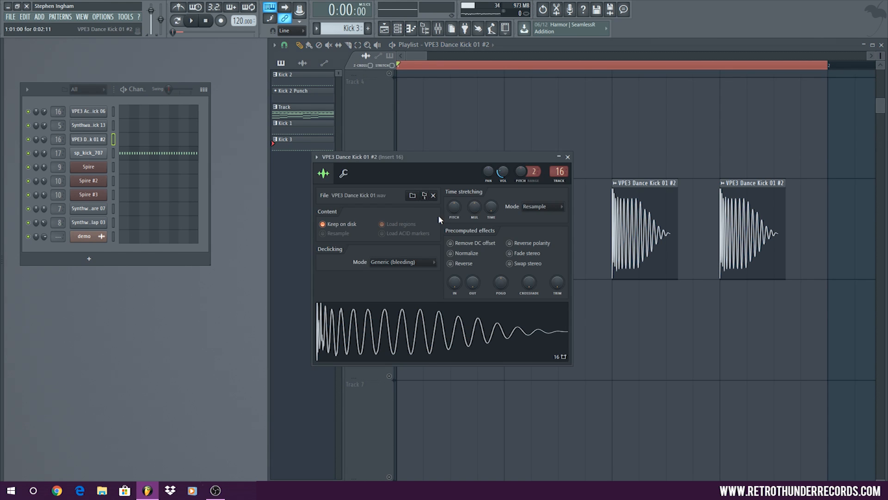
{"action": "double_click", "coordinate": [559, 171]}
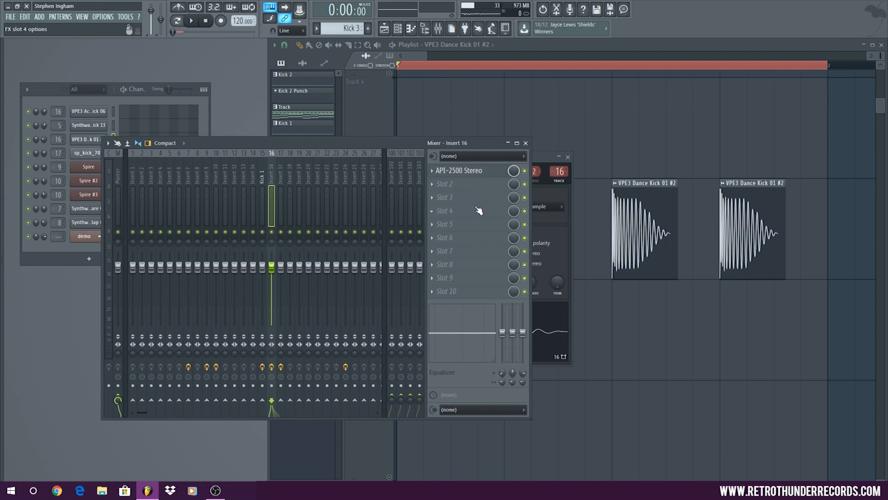
{"action": "left_click", "coordinate": [525, 171]}
Load Edison into slot 3 of mixer Insert 16
{"action": "left_click", "coordinate": [478, 199]}
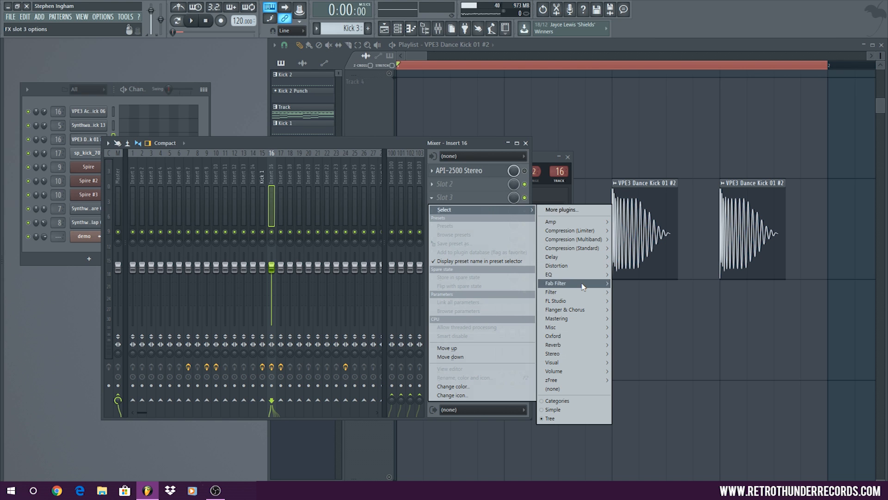
{"action": "mouse_move", "coordinate": [595, 254]}
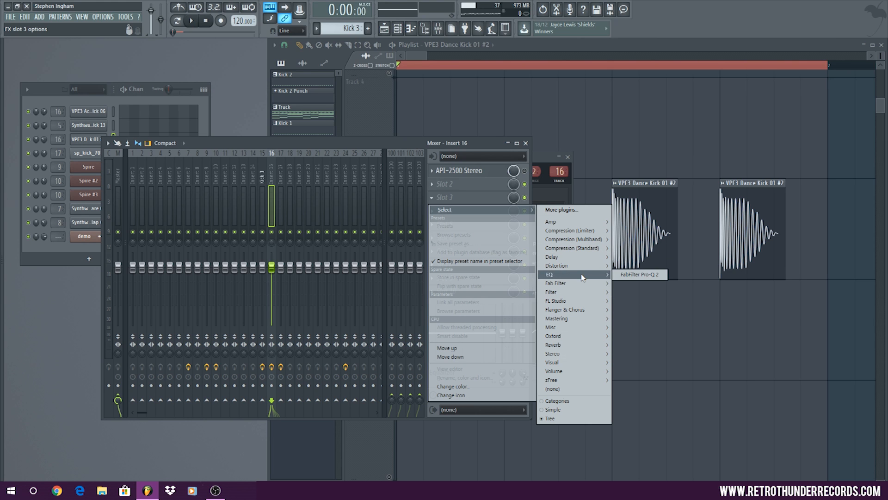
{"action": "mouse_move", "coordinate": [589, 320]}
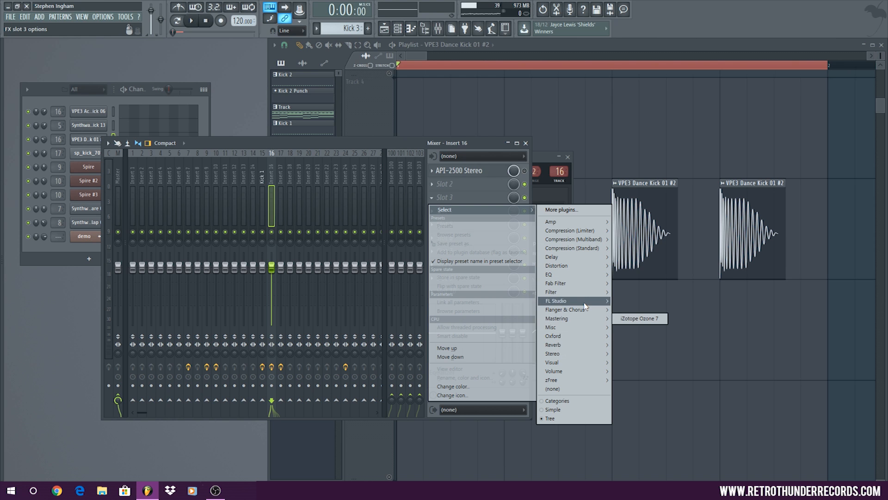
{"action": "mouse_move", "coordinate": [586, 303]}
{"action": "left_click", "coordinate": [625, 300]}
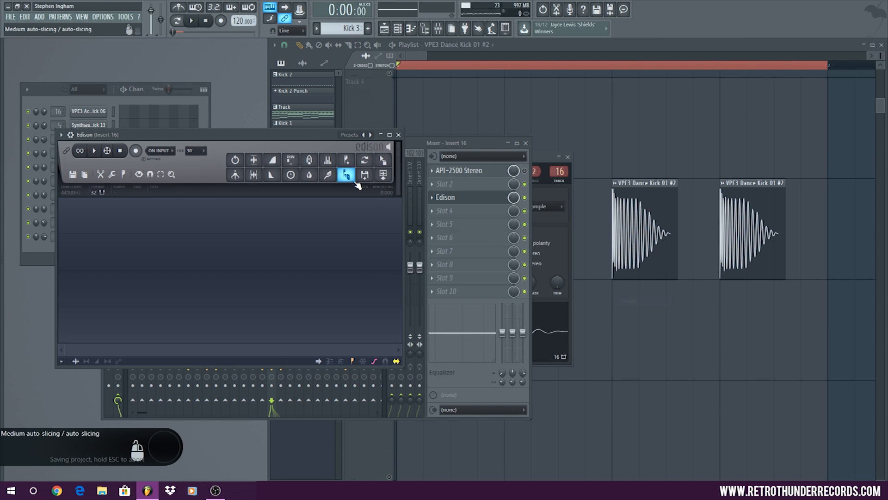
Record the looped kick clips into Edison, stopping playback and the recording after several hits
{"action": "left_click", "coordinate": [136, 151]}
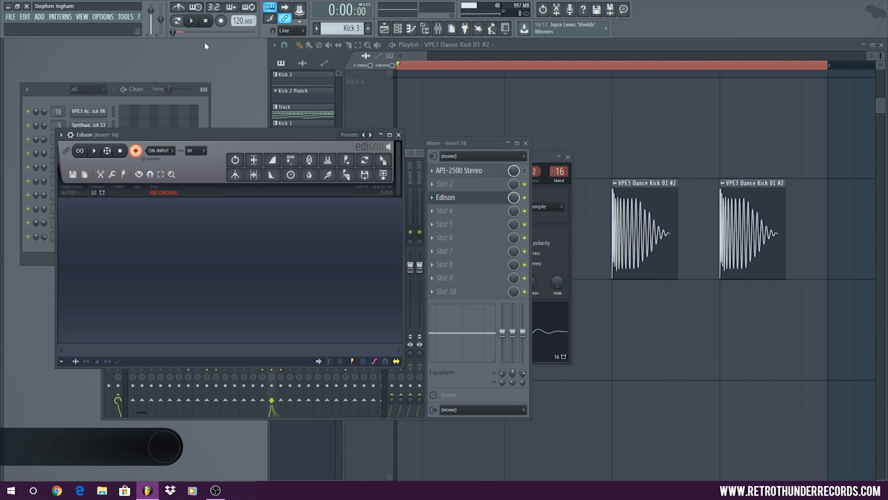
{"action": "left_click", "coordinate": [191, 21]}
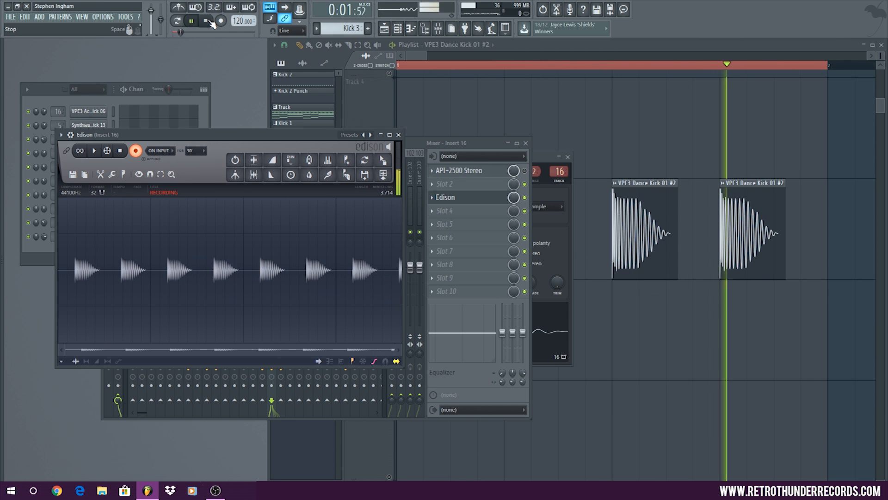
{"action": "left_click", "coordinate": [208, 21]}
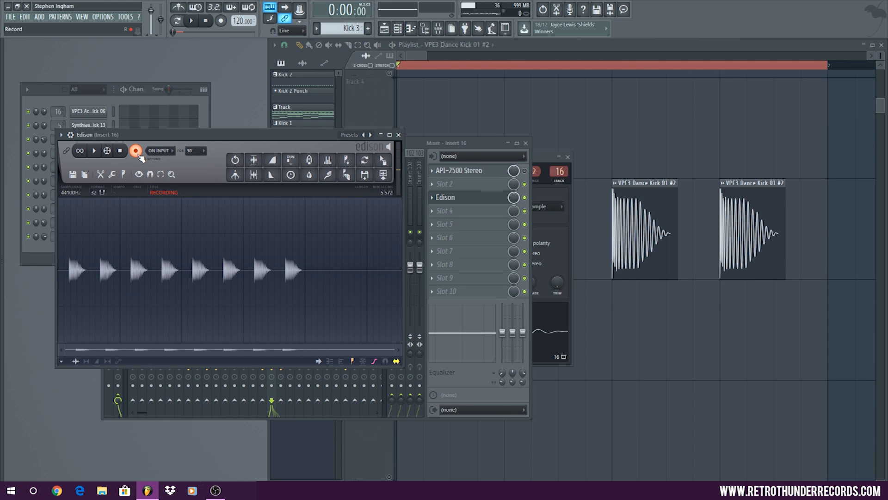
{"action": "left_click", "coordinate": [121, 151]}
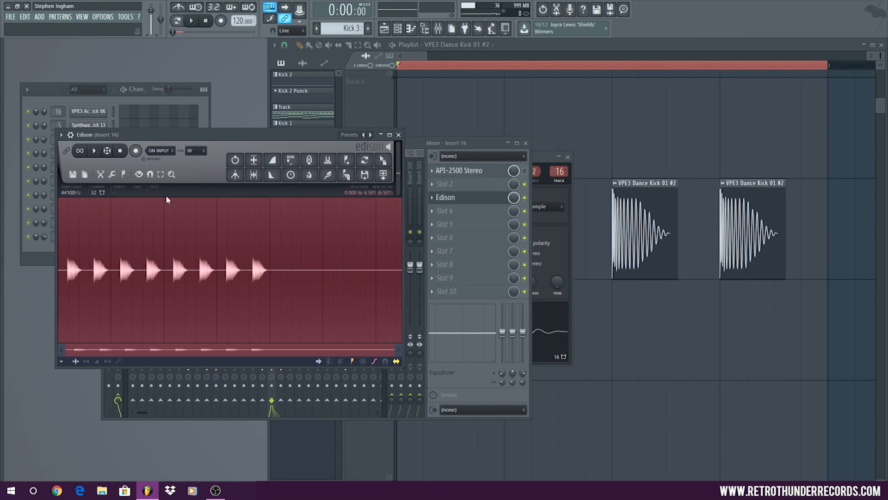
Detect the pitch regions of the recorded kicks in Edison and examine the note labels on the first few hits
{"action": "left_click", "coordinate": [126, 175]}
{"action": "left_click", "coordinate": [159, 307]}
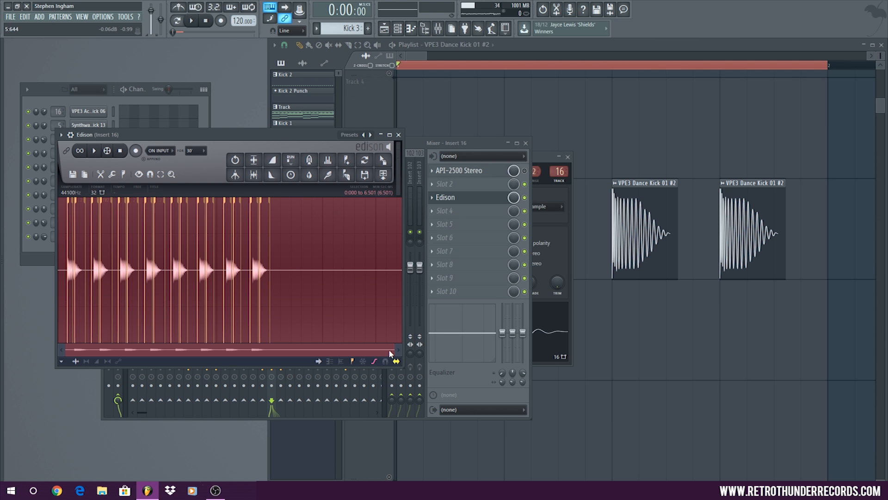
{"action": "left_click_drag", "start_coordinate": [392, 350], "coordinate": [146, 343]}
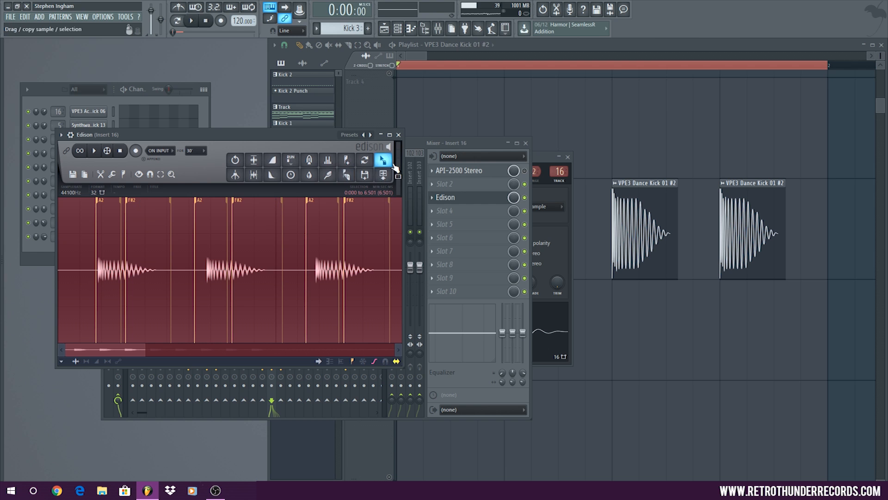
Close the Edison, mixer and VPE3 Dance Kick 01 #2 settings windows to return to the playlist
{"action": "left_click", "coordinate": [399, 136]}
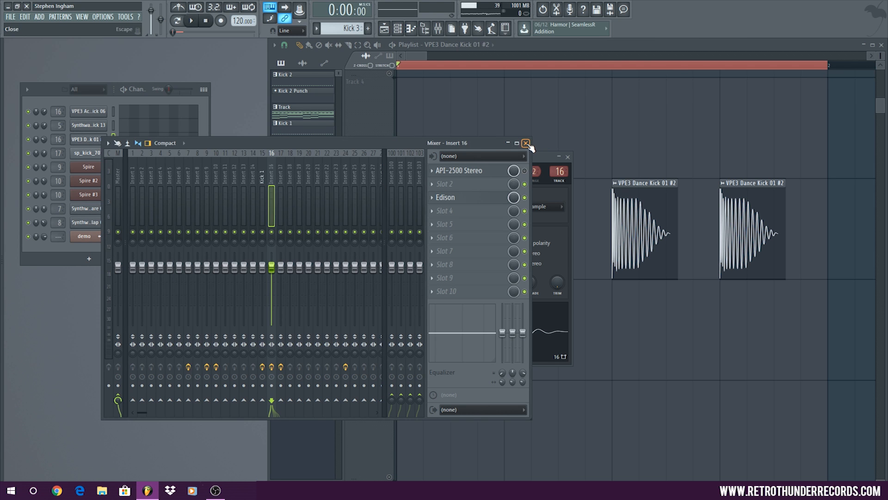
{"action": "left_click", "coordinate": [525, 143]}
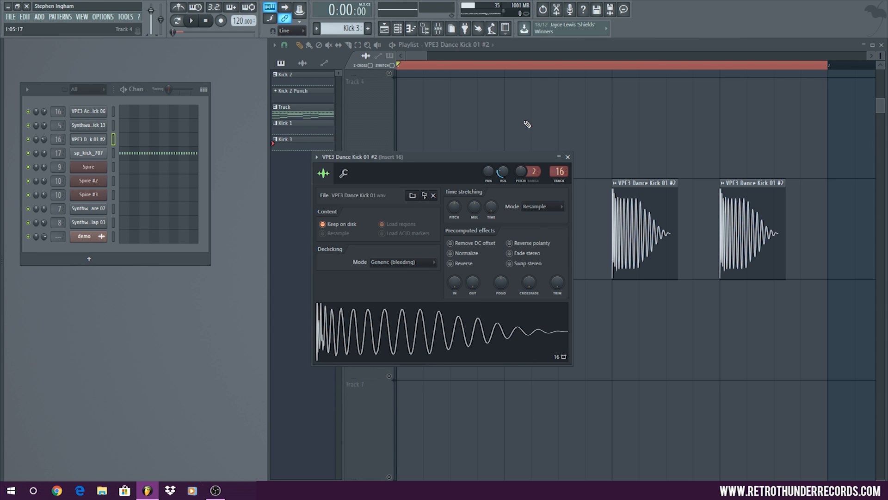
{"action": "left_click", "coordinate": [568, 157]}
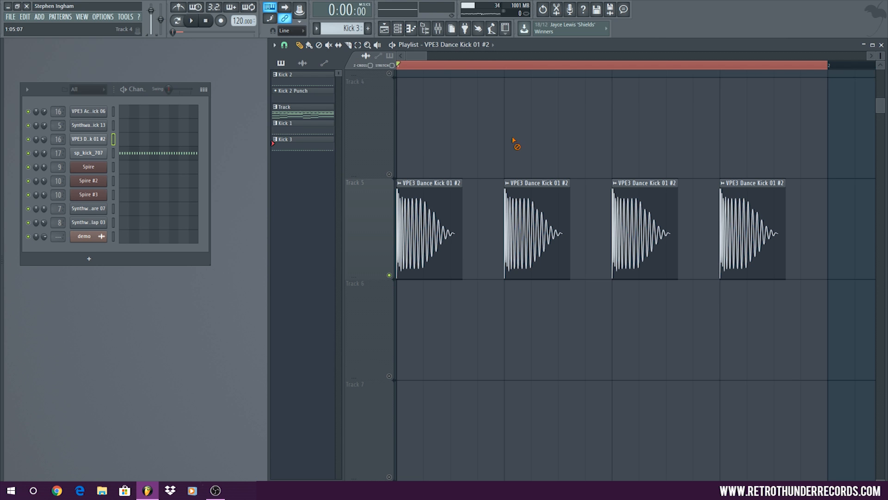
{"action": "right_click", "coordinate": [470, 112], "text": "ctrl"}
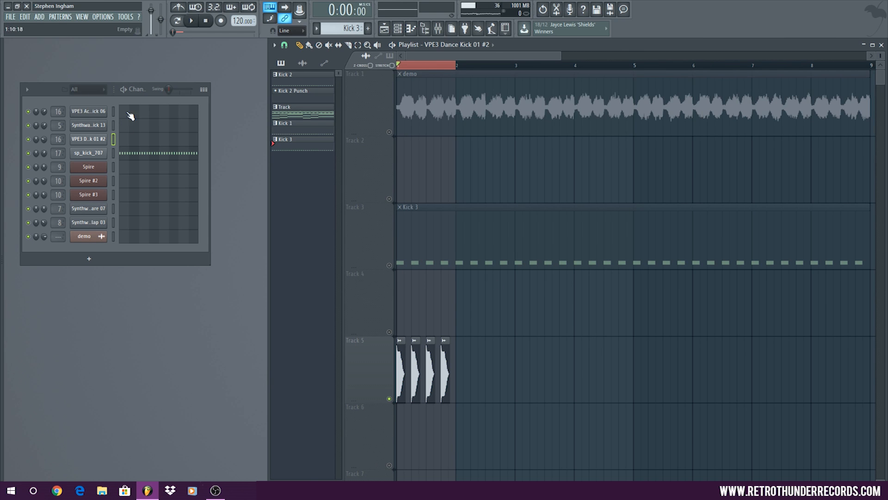
Open the Spire #2 channel's piano roll and audition the C5 key
{"action": "right_click", "coordinate": [91, 166]}
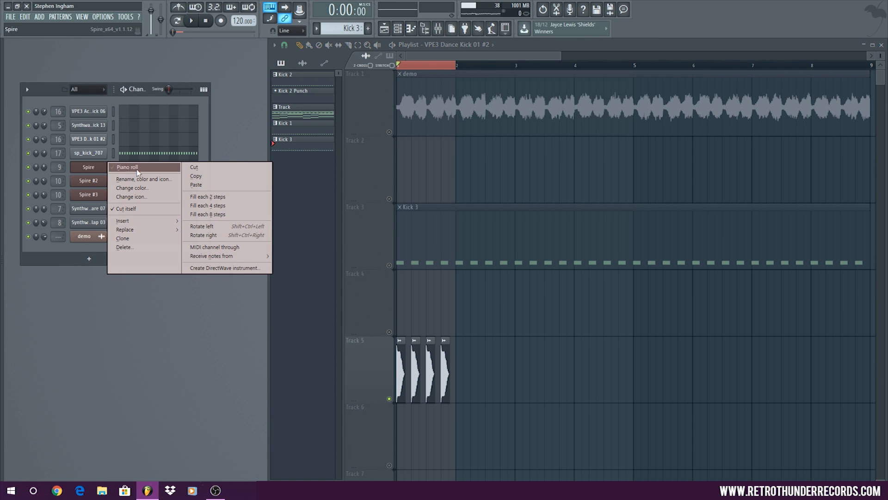
{"action": "right_click", "coordinate": [89, 182]}
{"action": "left_click", "coordinate": [138, 180]}
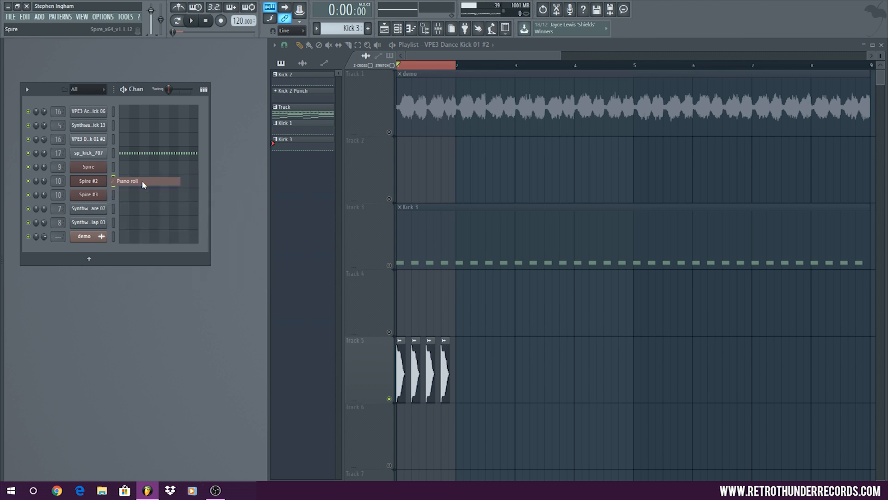
{"action": "left_click", "coordinate": [28, 205]}
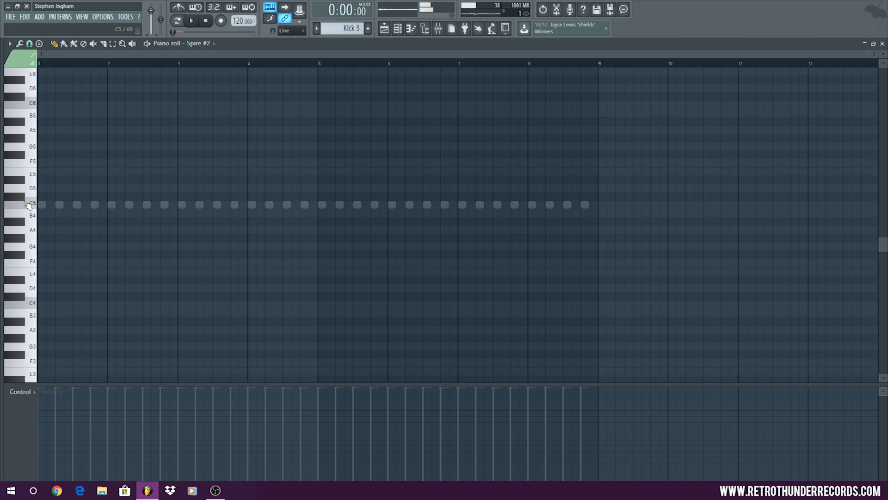
Switch from Spire #2's to Spire #3's piano roll, audition C5 and draw a one-bar C5 note in bar 1
{"action": "left_click", "coordinate": [882, 43]}
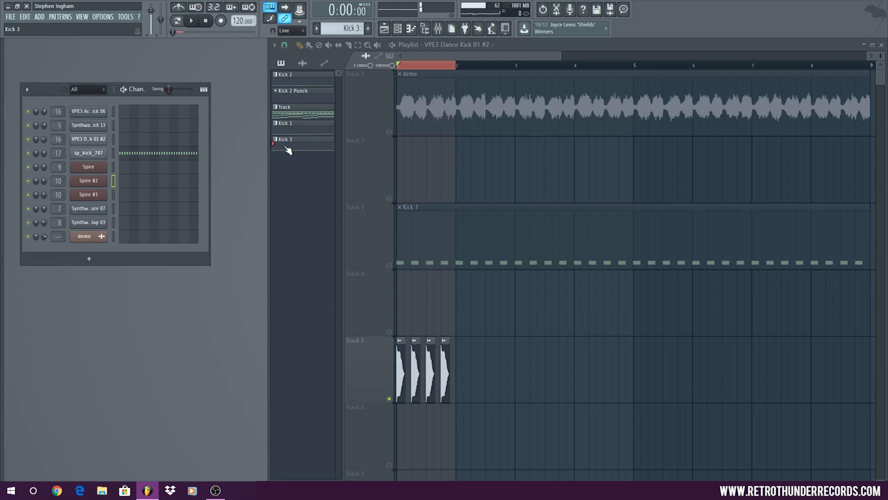
{"action": "right_click", "coordinate": [92, 195]}
{"action": "left_click", "coordinate": [135, 194]}
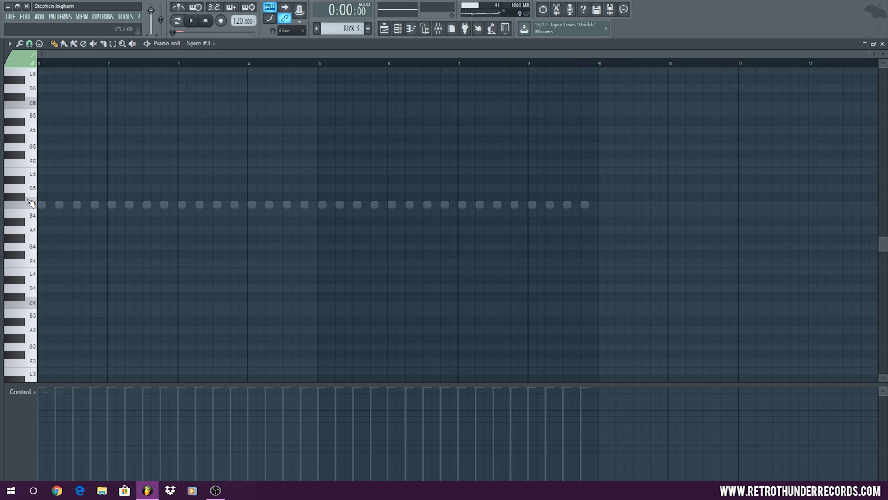
{"action": "left_click", "coordinate": [29, 204]}
{"action": "scroll", "coordinate": [23, 236], "scroll_direction": "up", "scroll_amount": 5}
{"action": "left_click", "coordinate": [59, 204]}
{"action": "left_click_drag", "start_coordinate": [103, 204], "coordinate": [565, 206]}
{"action": "scroll", "coordinate": [118, 200], "scroll_direction": "down", "scroll_amount": 5}
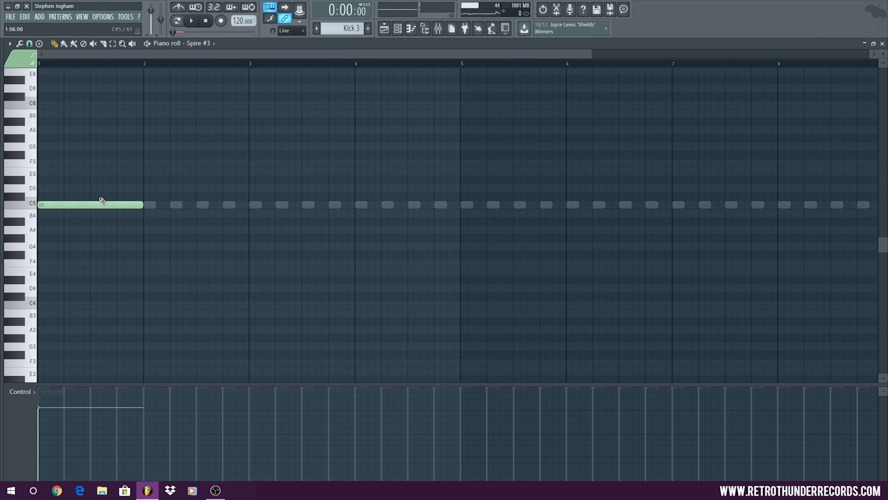
Replace the C5 note in bar 1 with a stamped one-bar major scale starting on C5
{"action": "scroll", "coordinate": [95, 185], "scroll_direction": "up", "scroll_amount": 1}
{"action": "scroll", "coordinate": [91, 182], "scroll_direction": "up", "scroll_amount": 1}
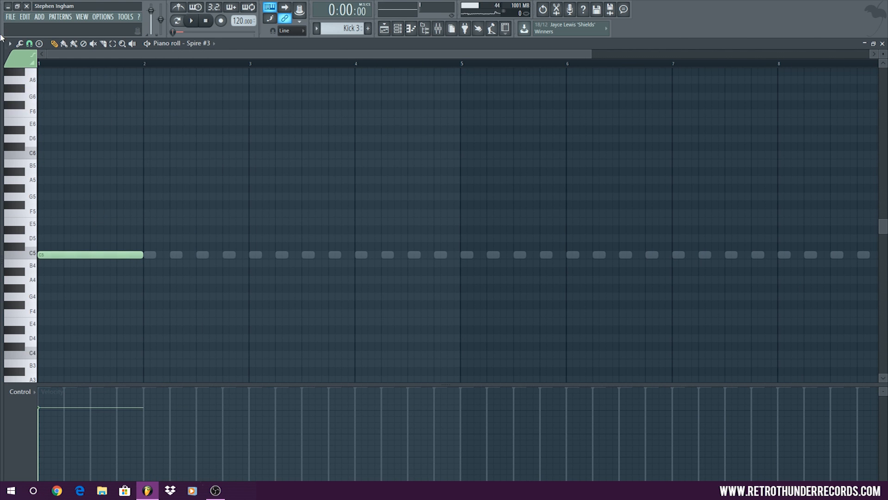
{"action": "left_click", "coordinate": [9, 44]}
{"action": "mouse_move", "coordinate": [38, 84]}
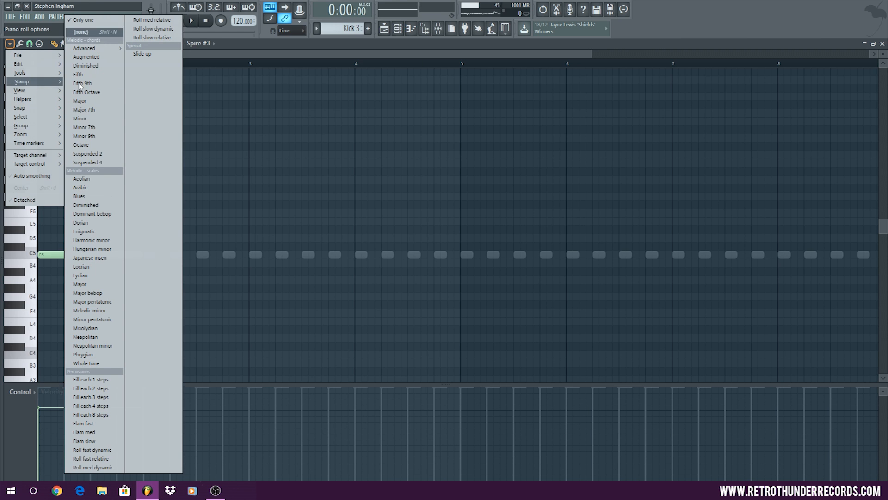
{"action": "left_click", "coordinate": [110, 287]}
{"action": "right_click", "coordinate": [43, 256]}
{"action": "left_click", "coordinate": [43, 256]}
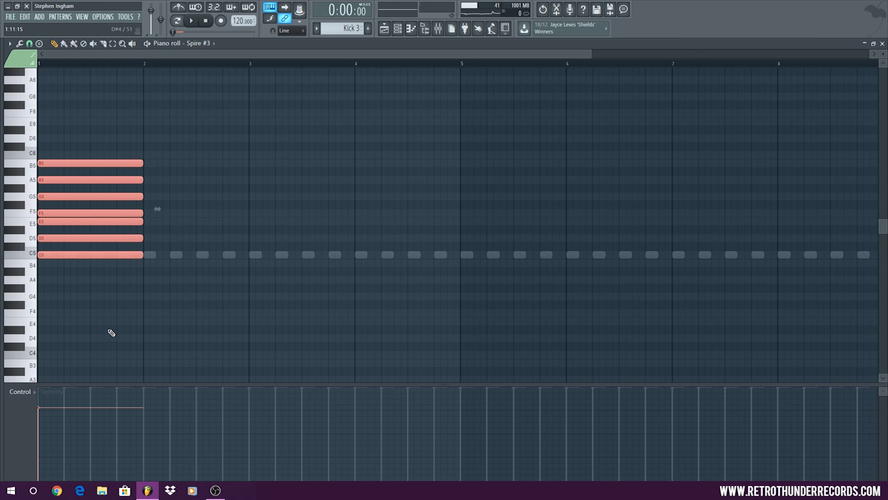
Transpose the stamped major scale down three semitones to start on A4 and audition the G5 key
{"action": "left_click_drag", "start_coordinate": [68, 258], "coordinate": [68, 282]}
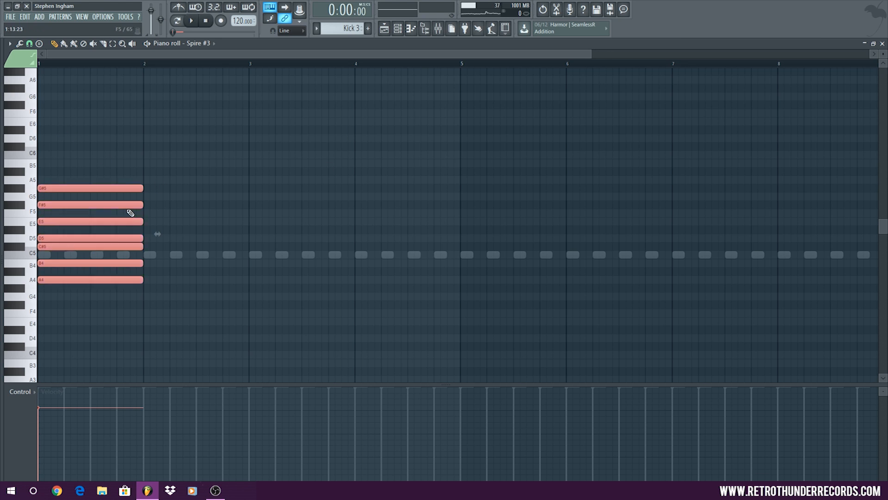
{"action": "mouse_move", "coordinate": [56, 280]}
{"action": "left_mouse_down"}
{"action": "mouse_move", "coordinate": [51, 248]}
{"action": "mouse_move", "coordinate": [49, 290]}
{"action": "mouse_move", "coordinate": [48, 276]}
{"action": "left_mouse_up"}
{"action": "left_click", "coordinate": [32, 195]}
Delete all the stamped scale notes and close Spire #3's piano roll
{"action": "right_click", "coordinate": [103, 202]}
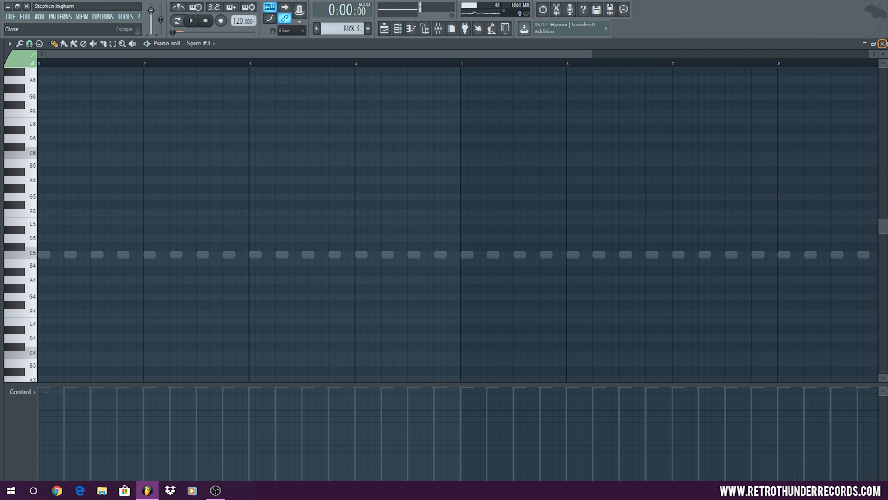
{"action": "left_click", "coordinate": [882, 44]}
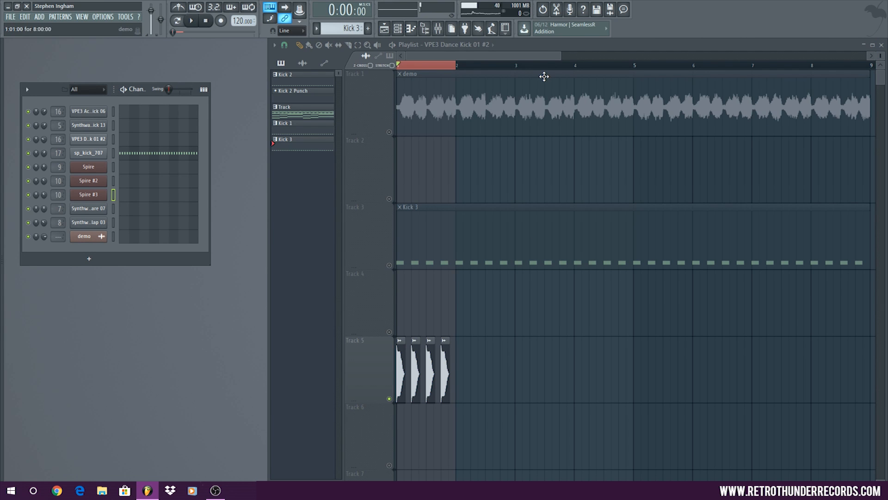
{"action": "double_click", "coordinate": [576, 45]}
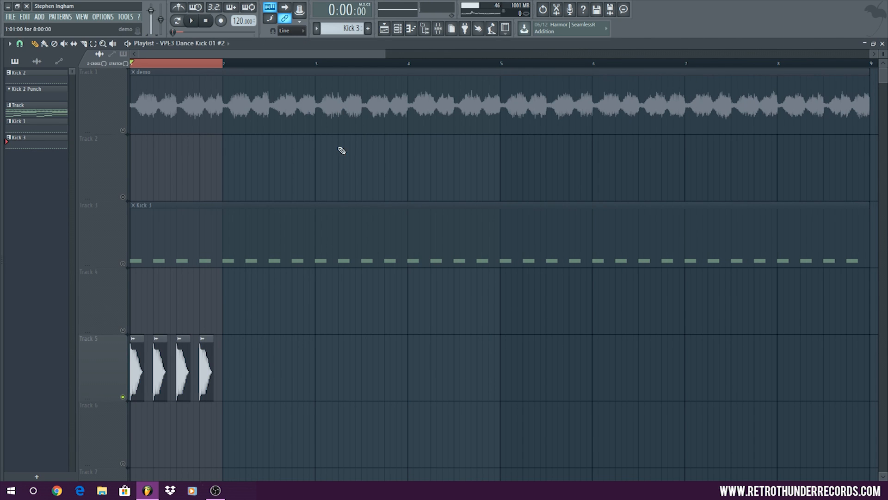
{"action": "left_click_drag", "start_coordinate": [387, 58], "coordinate": [273, 53]}
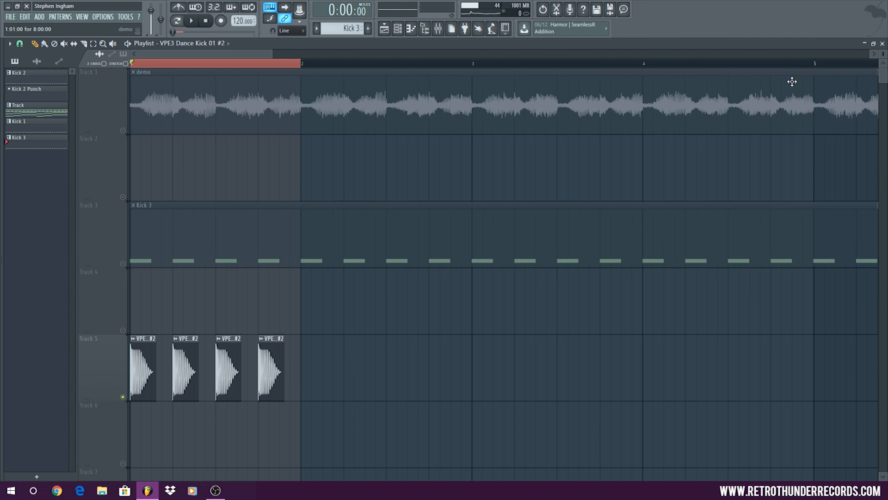
{"action": "left_click_drag", "start_coordinate": [883, 54], "coordinate": [883, 70]}
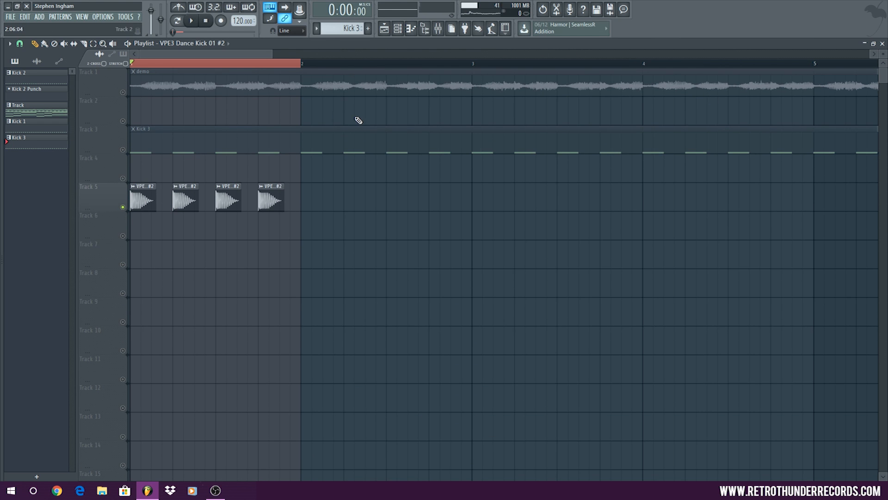
{"action": "double_click", "coordinate": [498, 45]}
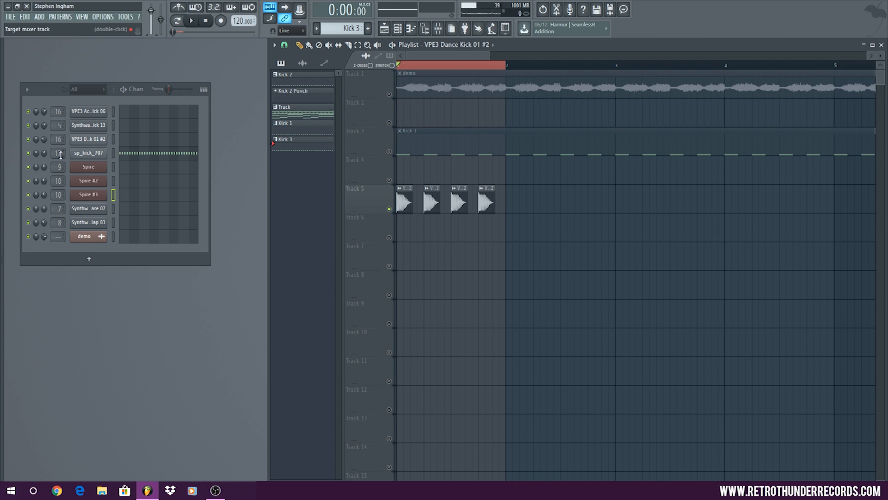
Remove Edison from the third effect slot of mixer insert 16, which the Track 5 kick clips use, and close the mixer
{"action": "double_click", "coordinate": [432, 201]}
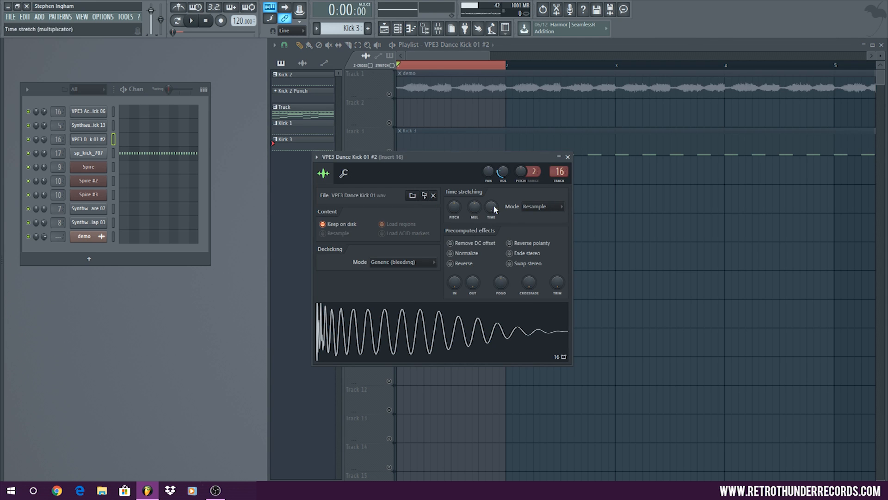
{"action": "double_click", "coordinate": [559, 172]}
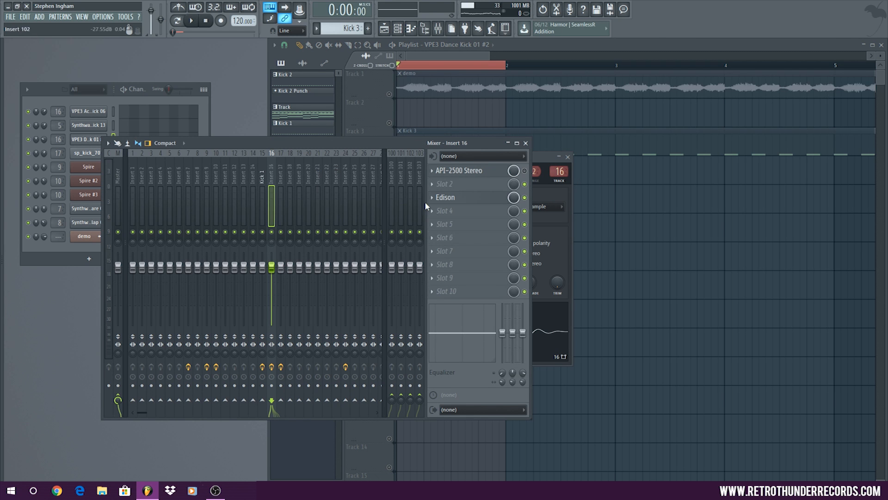
{"action": "left_click", "coordinate": [445, 201]}
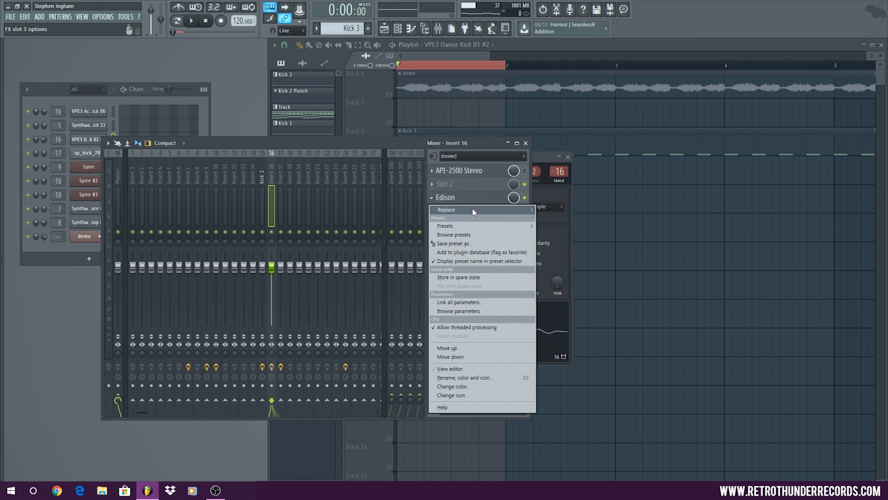
{"action": "mouse_move", "coordinate": [474, 212]}
{"action": "left_click", "coordinate": [552, 388]}
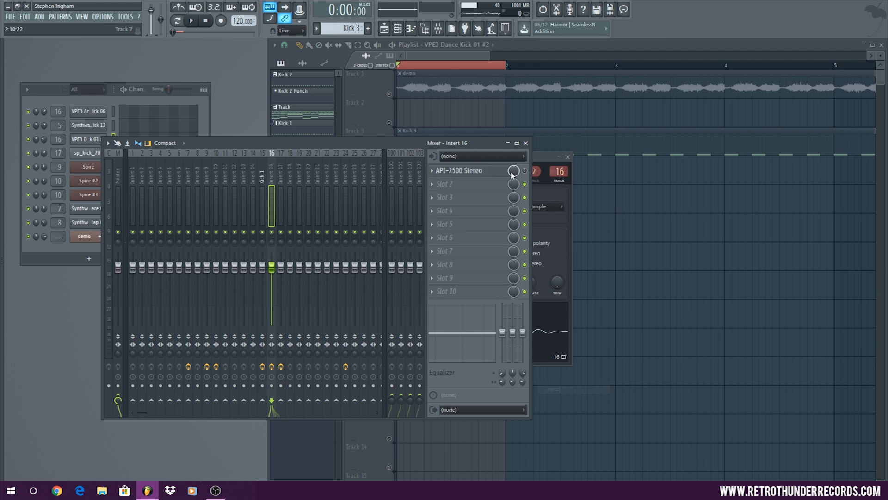
{"action": "left_click", "coordinate": [525, 143]}
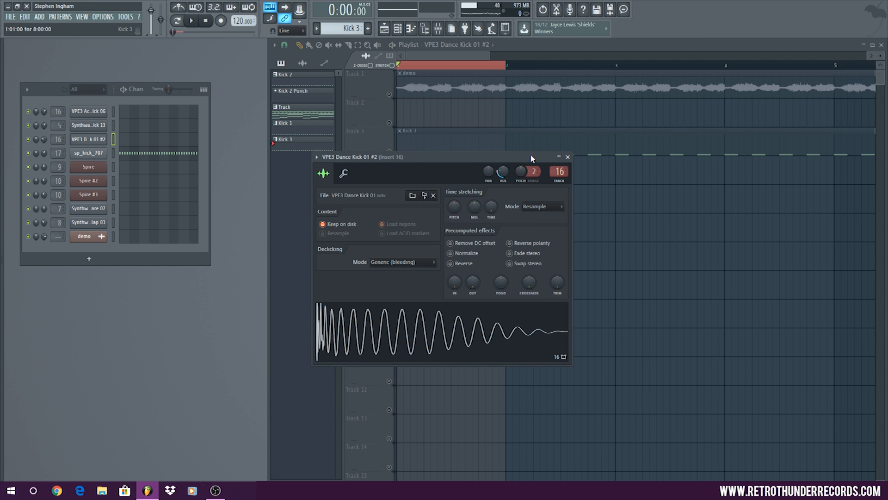
Examine the four kick clips on Track 5 up close in the playlist, with the channel settings window moved out of the way
{"action": "left_click_drag", "start_coordinate": [448, 158], "coordinate": [638, 192]}
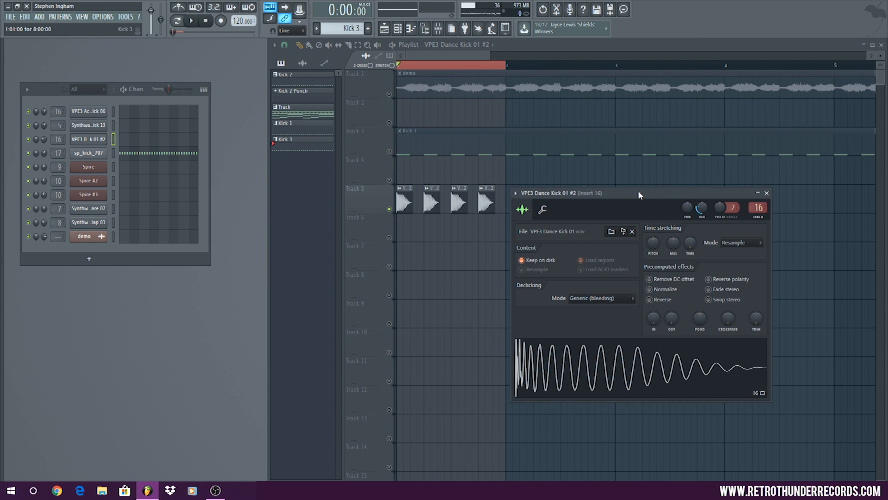
{"action": "left_click", "coordinate": [366, 44]}
{"action": "left_click_drag", "start_coordinate": [396, 100], "coordinate": [528, 268]}
{"action": "key", "text": "p"}
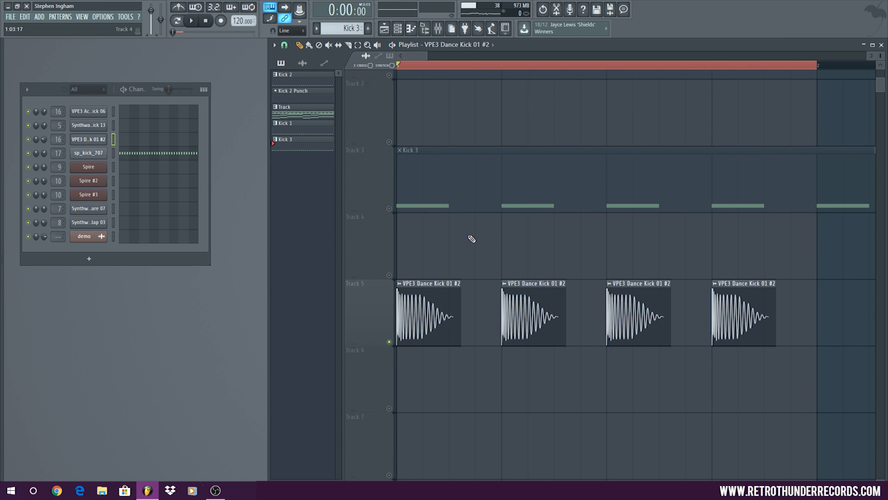
{"action": "right_click", "coordinate": [367, 45]}
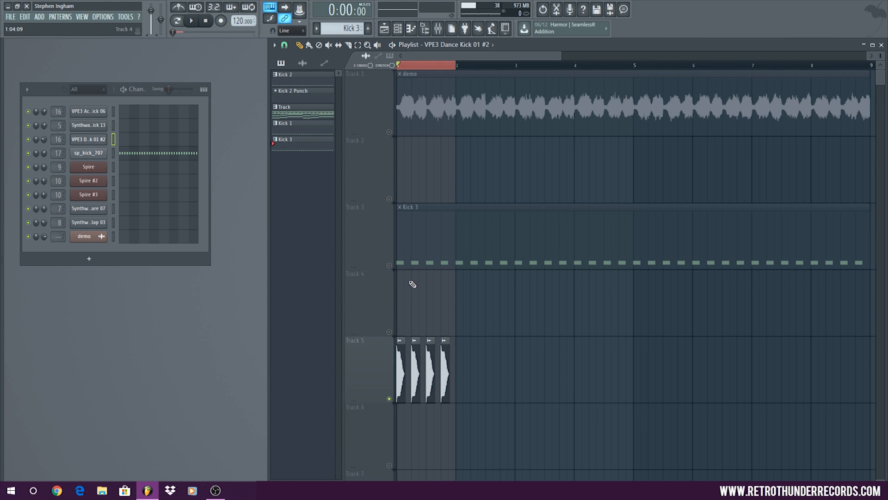
Route the VPE3 Dance Kick 01 #2 channel to mixer insert 19 and load Transient Processor into its third effect slot
{"action": "double_click", "coordinate": [426, 354]}
{"action": "scroll", "coordinate": [759, 207], "scroll_direction": "up", "scroll_amount": 3}
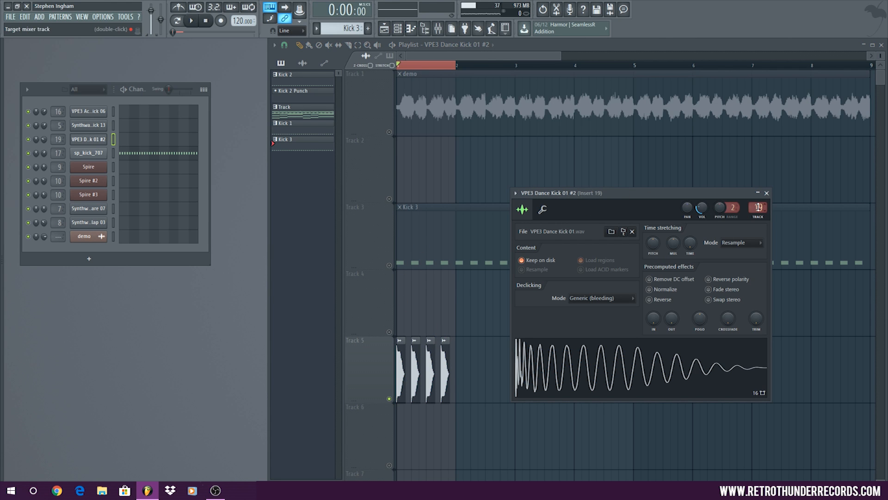
{"action": "double_click", "coordinate": [758, 207]}
{"action": "left_click", "coordinate": [465, 201]}
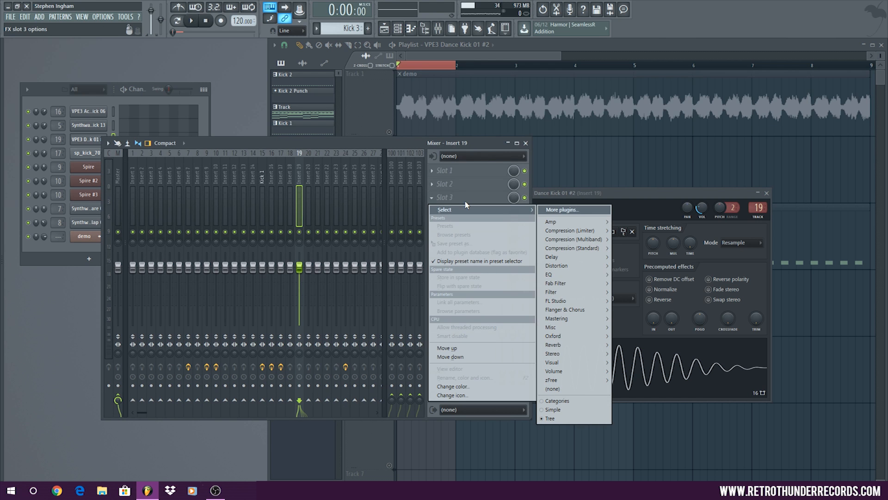
{"action": "mouse_move", "coordinate": [590, 309]}
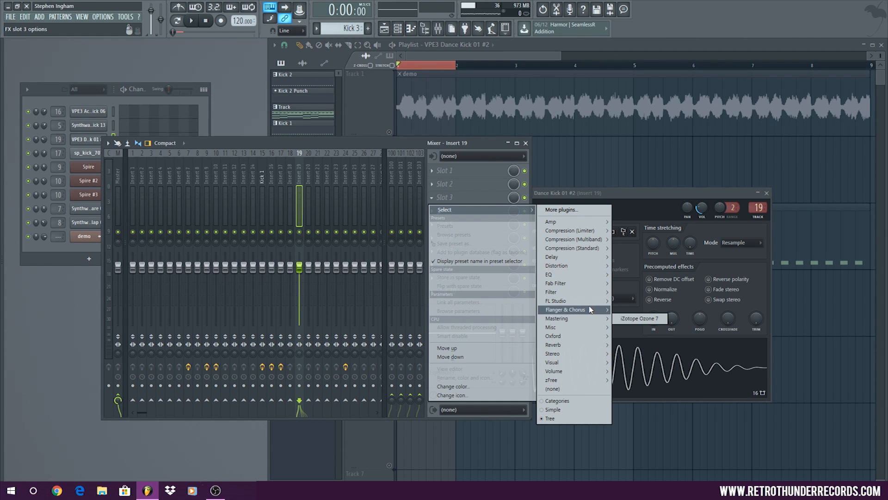
{"action": "left_click", "coordinate": [643, 329]}
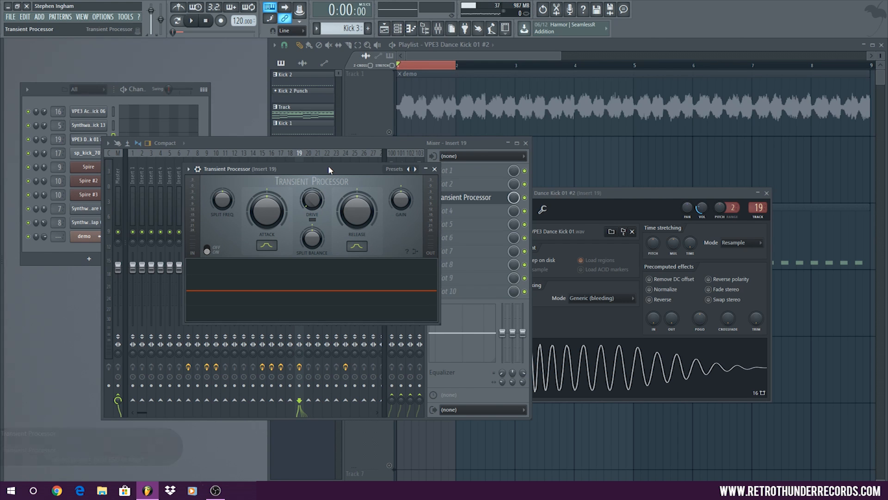
Raise the Transient Processor's attack while the kick loop plays, and close the plugin and mixer once playback is stopped
{"action": "left_click", "coordinate": [191, 26]}
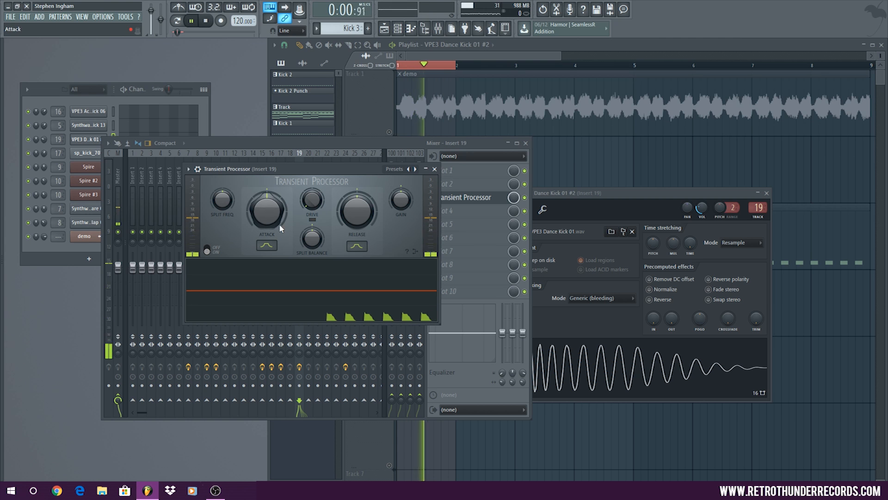
{"action": "left_click_drag", "start_coordinate": [261, 215], "coordinate": [261, 178]}
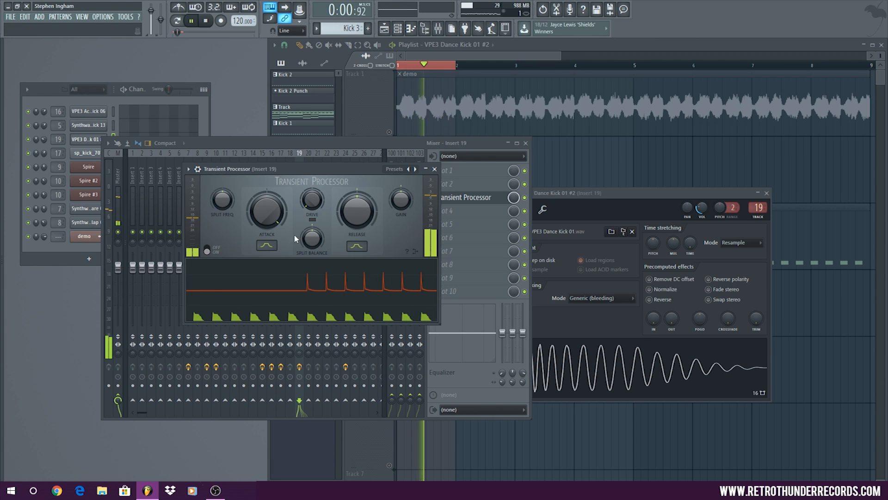
{"action": "left_click", "coordinate": [207, 21]}
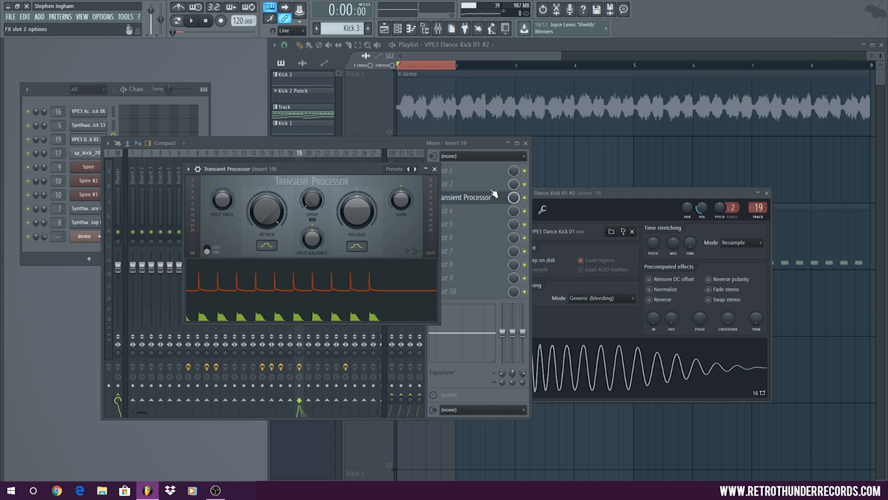
{"action": "left_click", "coordinate": [434, 169]}
{"action": "left_click", "coordinate": [525, 144]}
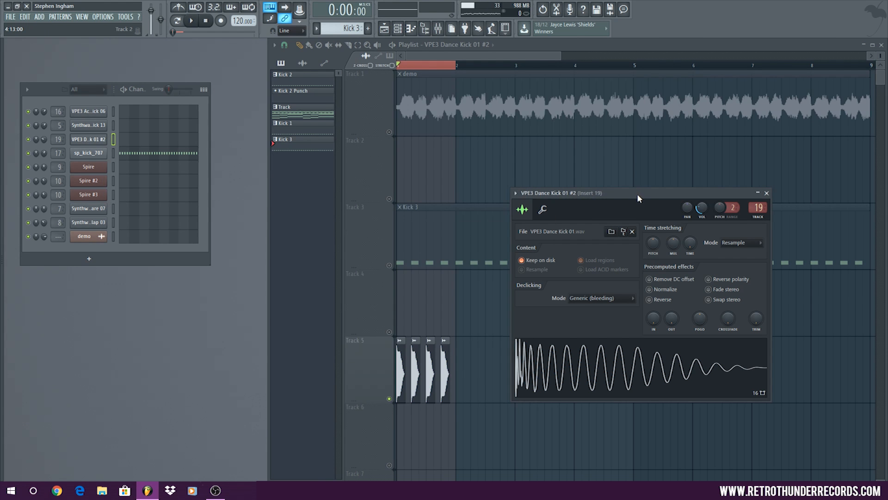
{"action": "left_click_drag", "start_coordinate": [637, 194], "coordinate": [513, 137]}
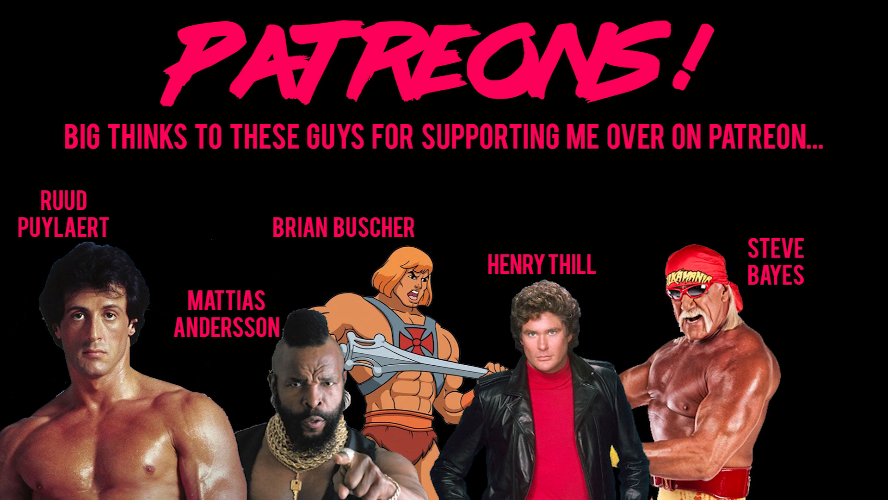